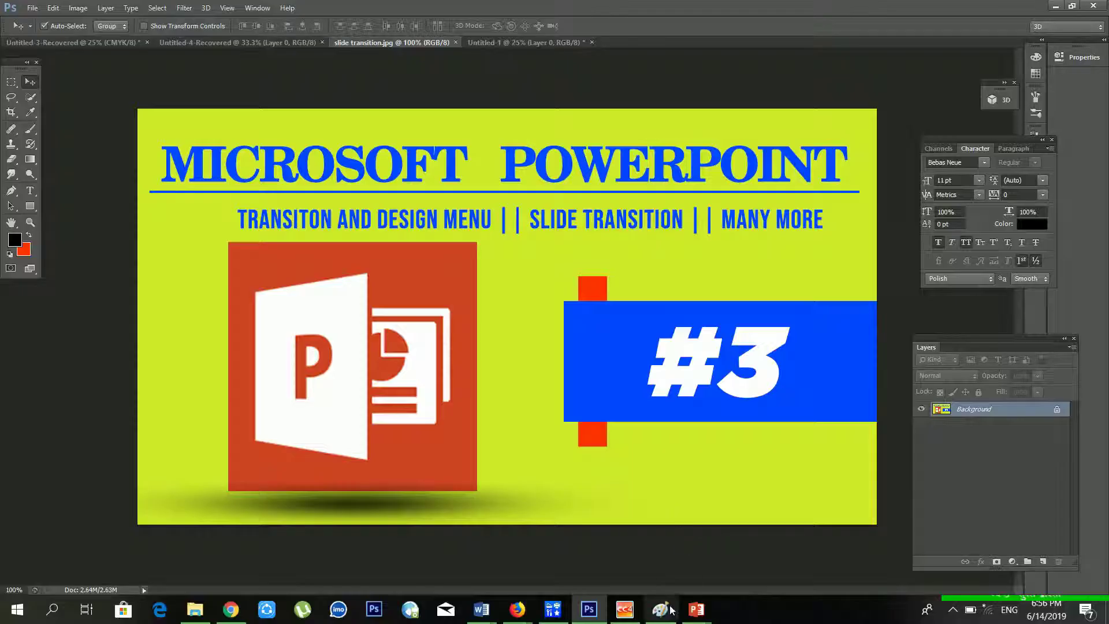
# Step: Bring the blank Presentation2 PowerPoint window to the front from the taskbar
pyautogui.moveTo(686, 611)
pyautogui.click(774, 546)
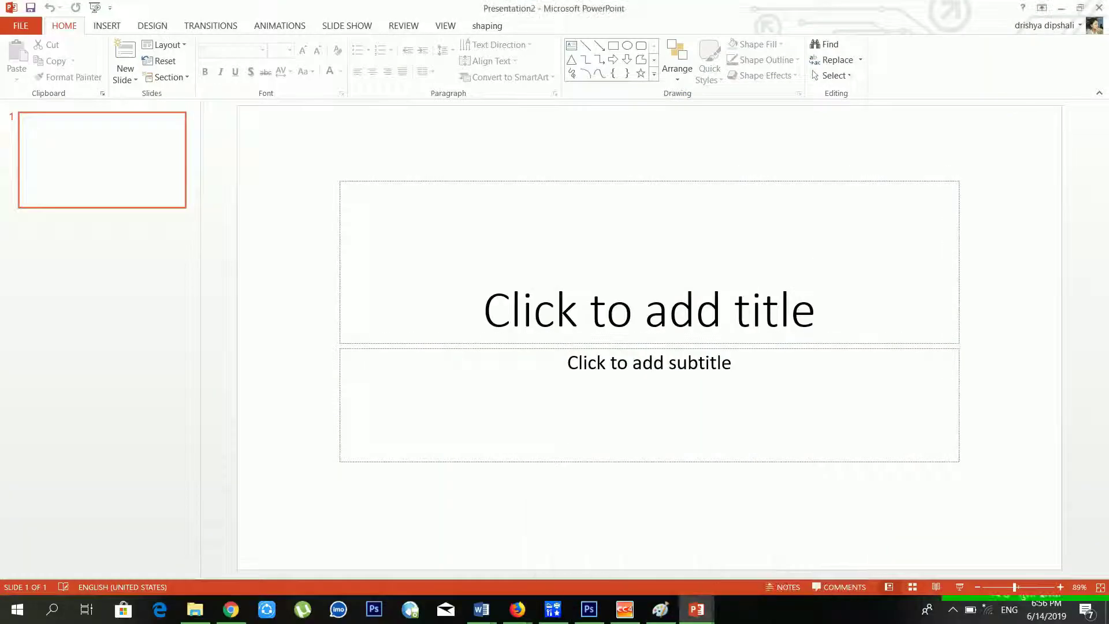
pyautogui.click(36, 26)
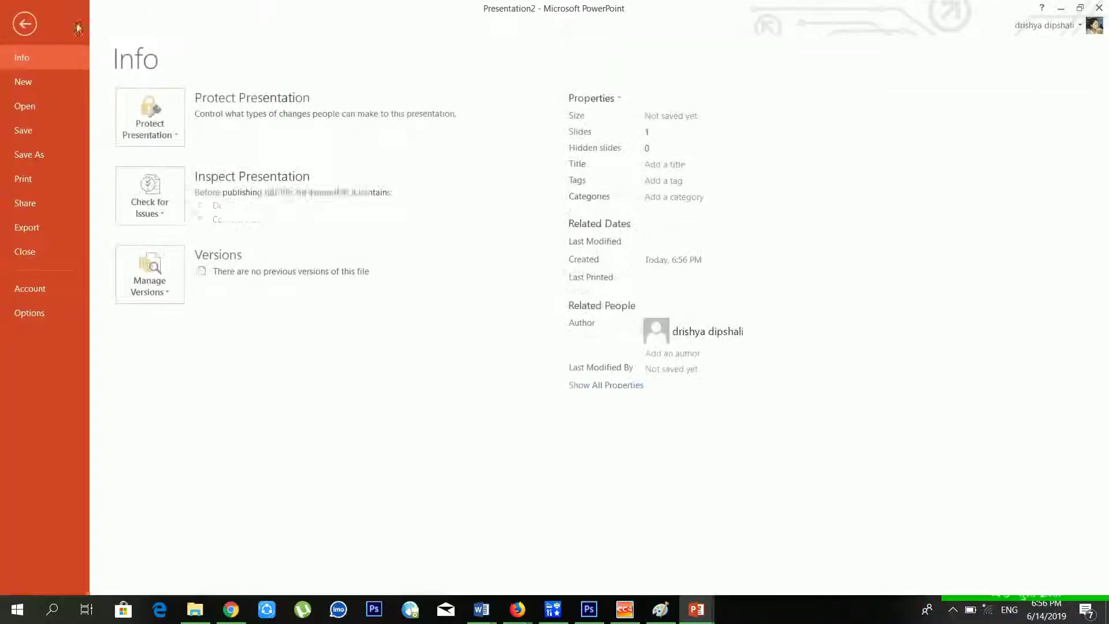
pyautogui.click(37, 27)
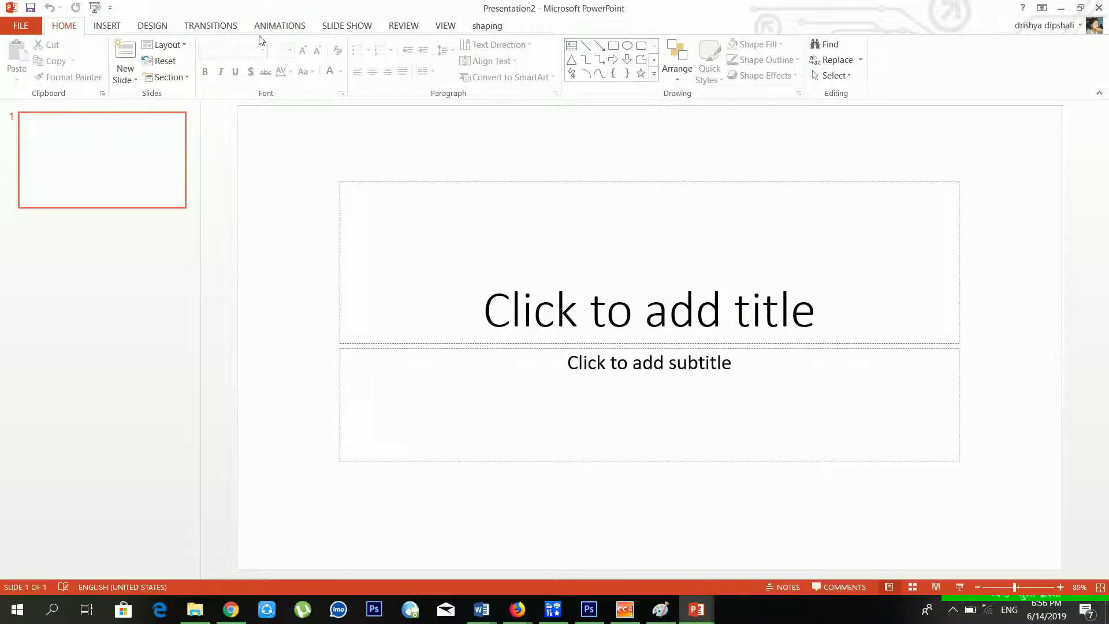
# Step: Apply the Title Slide layout to the first slide
pyautogui.click(164, 46)
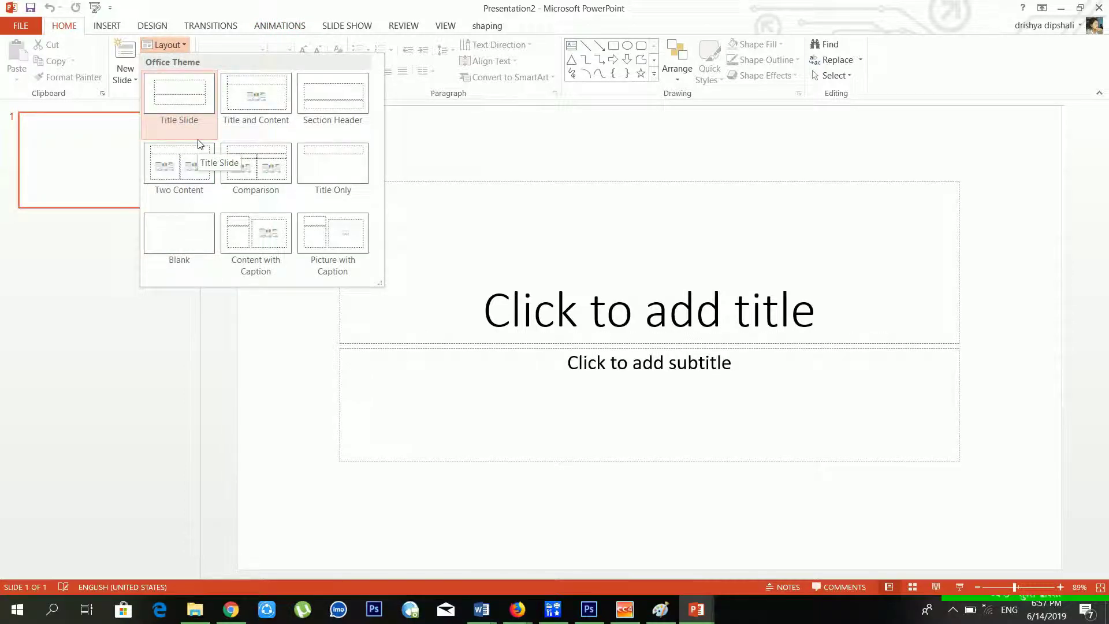
pyautogui.click(163, 43)
pyautogui.click(163, 43)
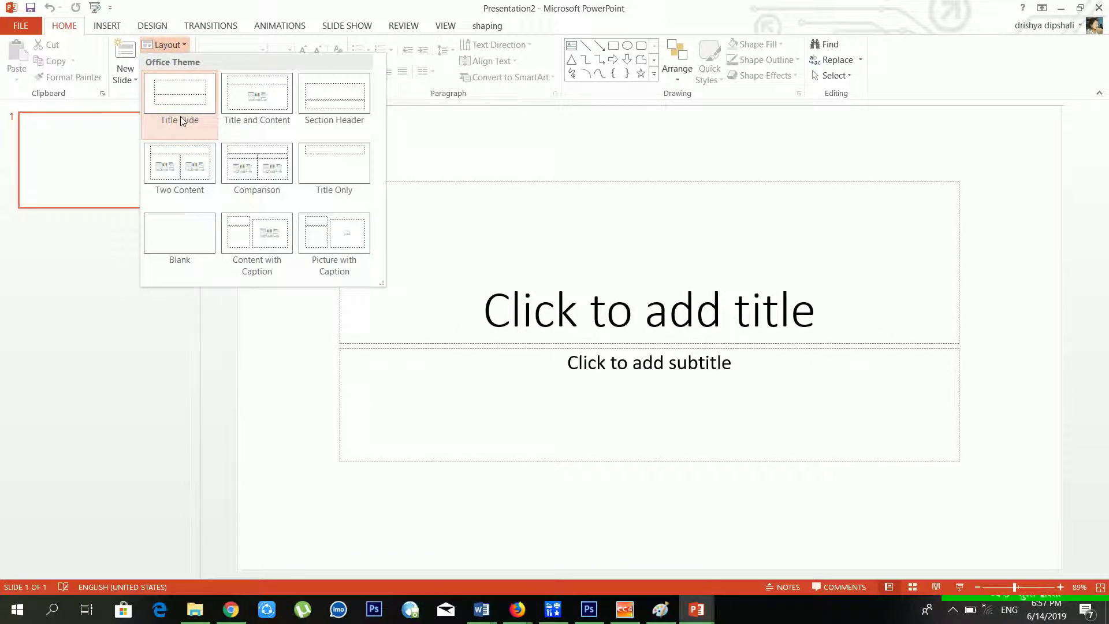
pyautogui.click(478, 148)
# Step: Enter 'Hello' as the title and 'Thank you' as the subtitle
pyautogui.click(520, 260)
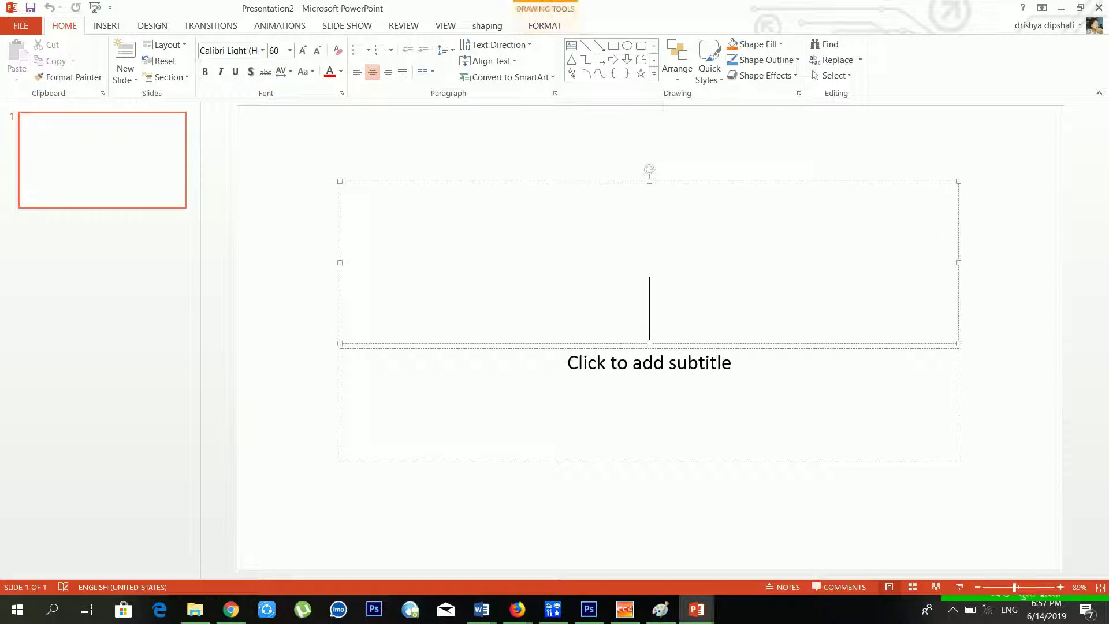
pyautogui.write('he')
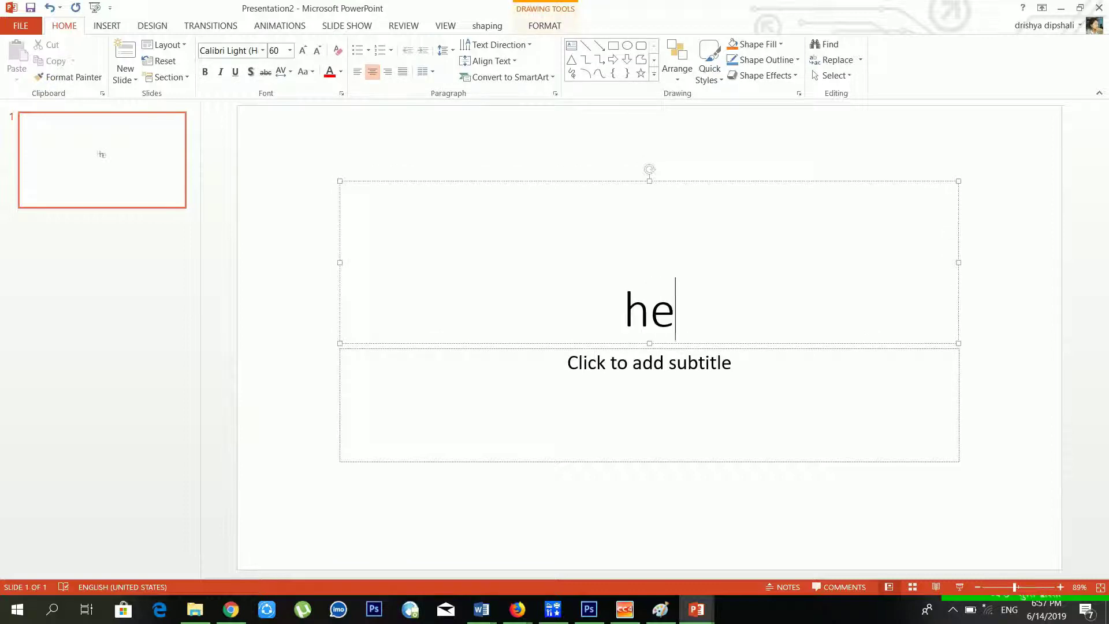
pyautogui.write('llo')
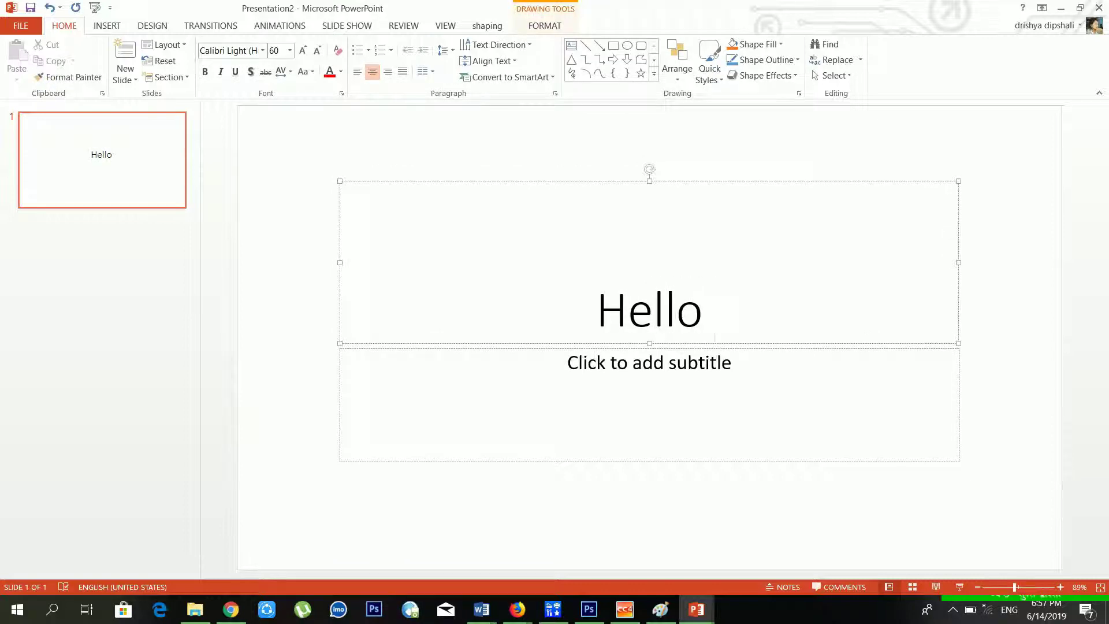
pyautogui.click(650, 363)
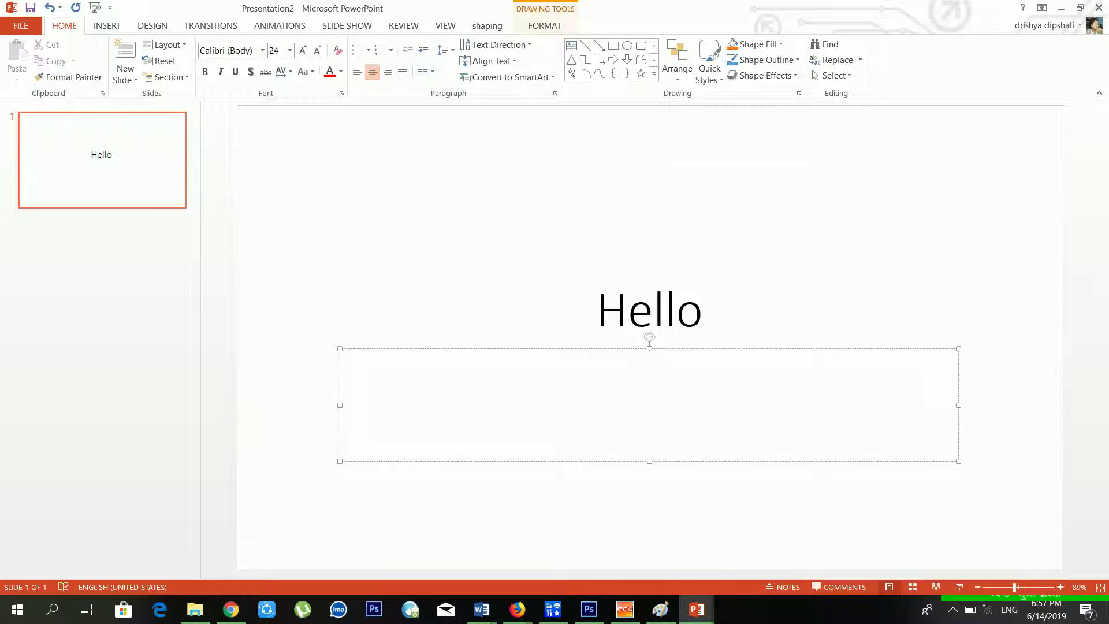
pyautogui.write('thank you')
# Step: Show the Animations tools with the Hello title selected and open the empty Animation Pane
pyautogui.click(284, 34)
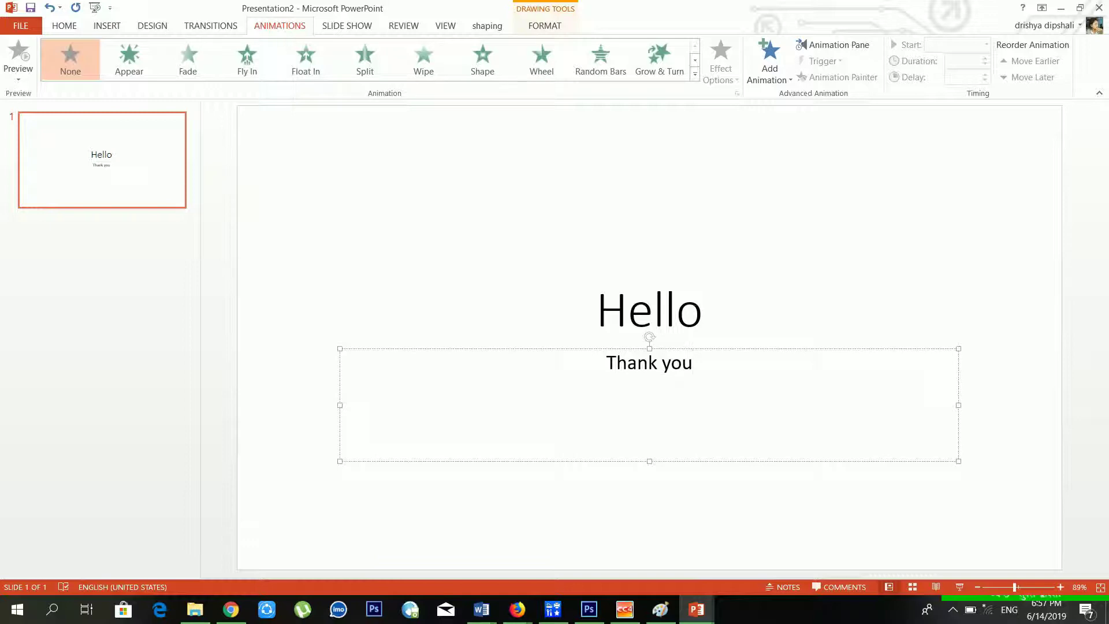
pyautogui.click(703, 312)
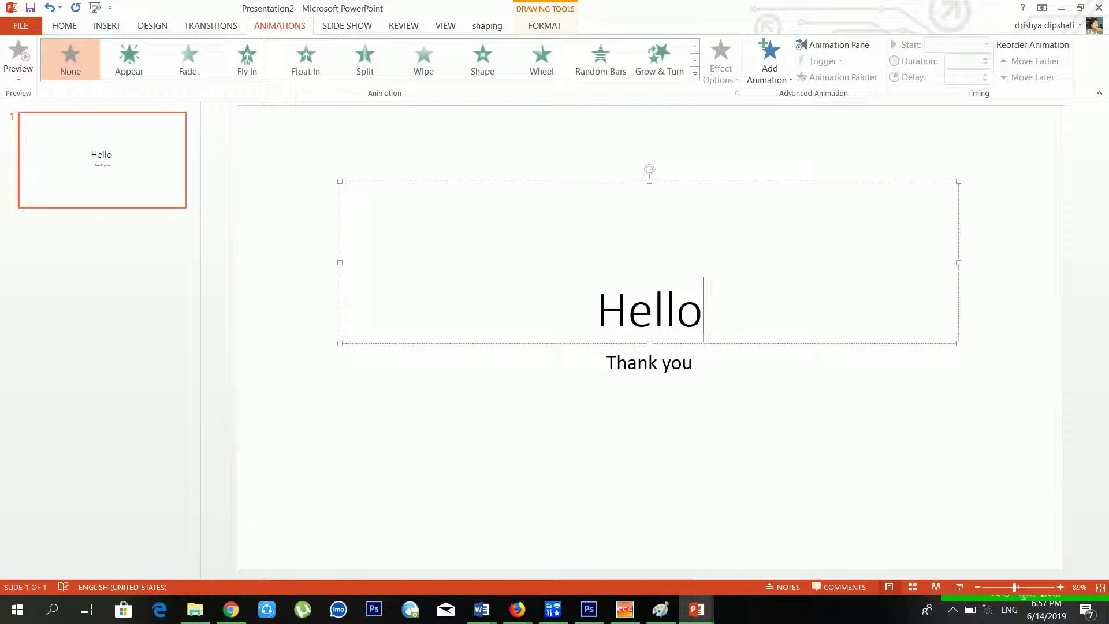
pyautogui.click(695, 75)
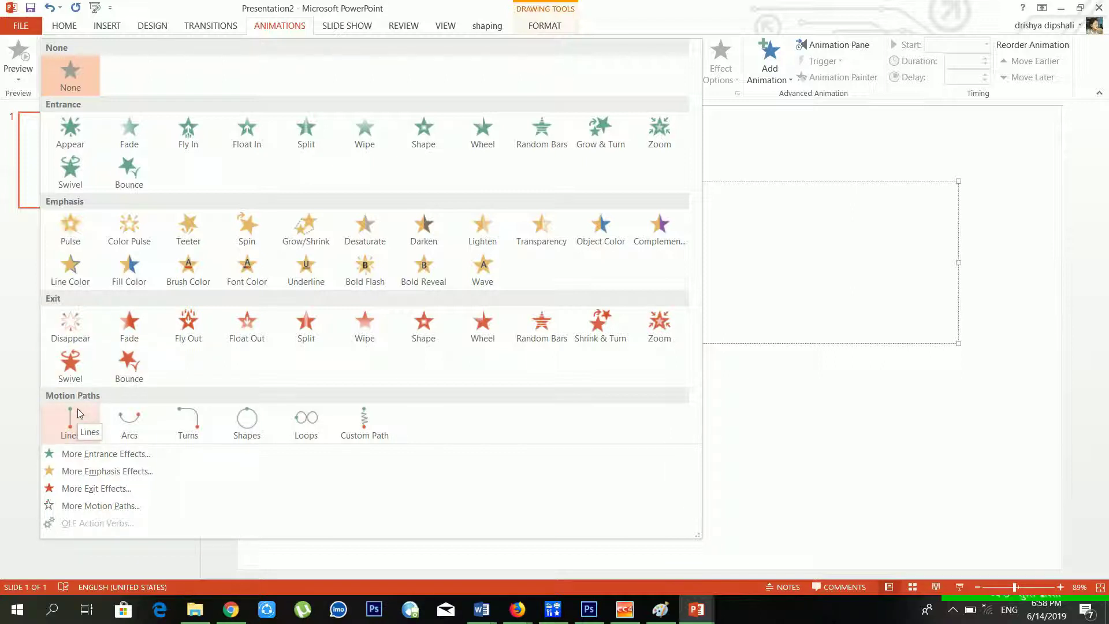
pyautogui.click(710, 109)
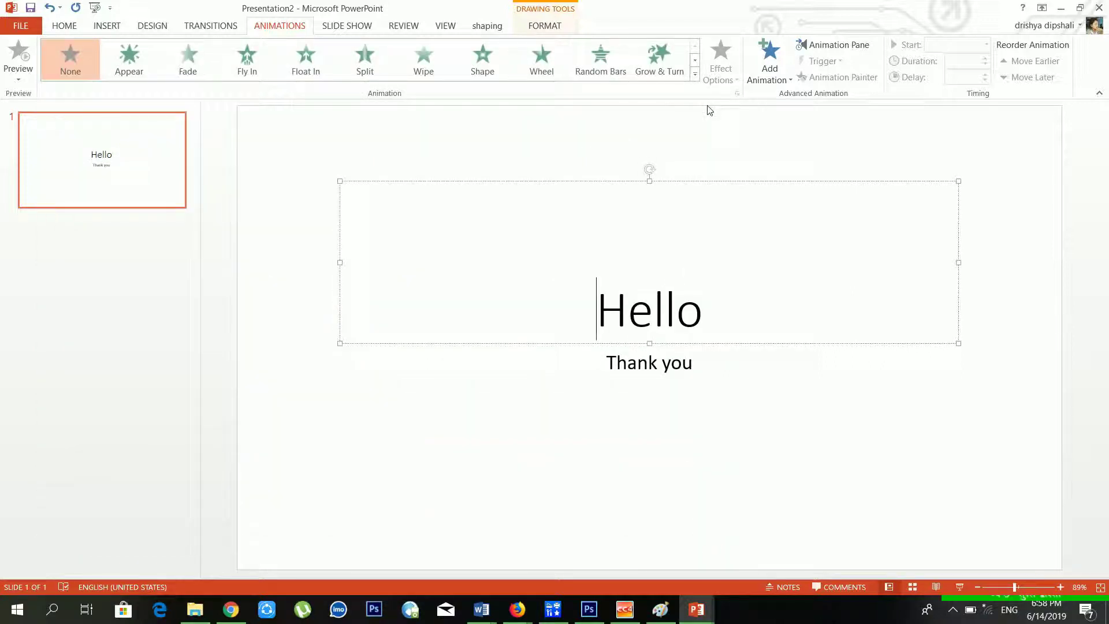
pyautogui.click(838, 46)
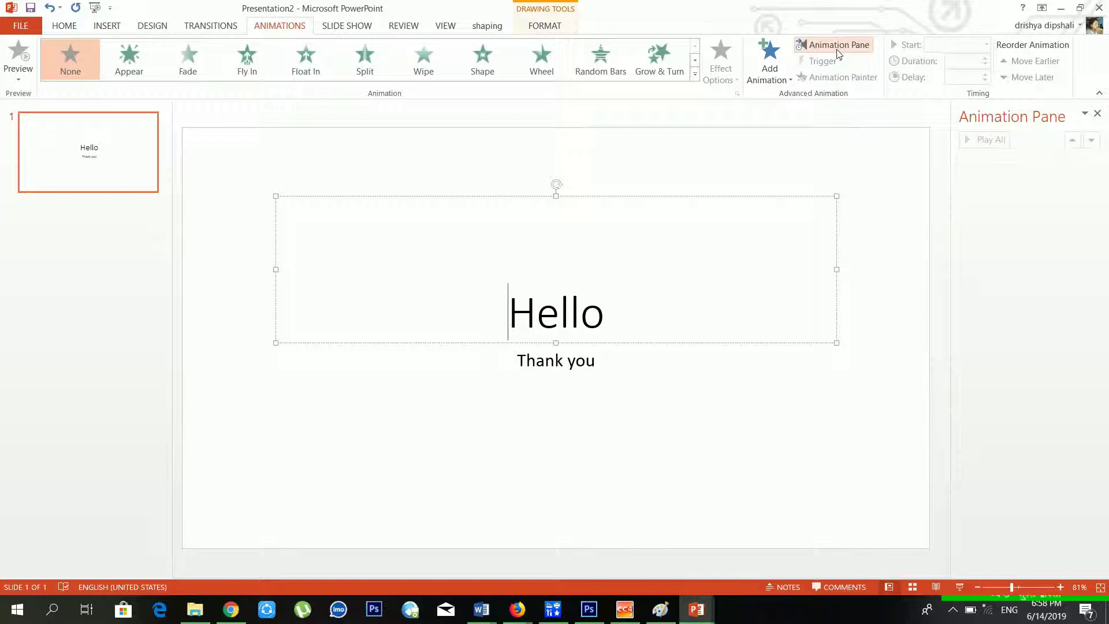
# Step: Apply the Drop entrance effect from More Entrance Effects to the Hello title
pyautogui.click(695, 75)
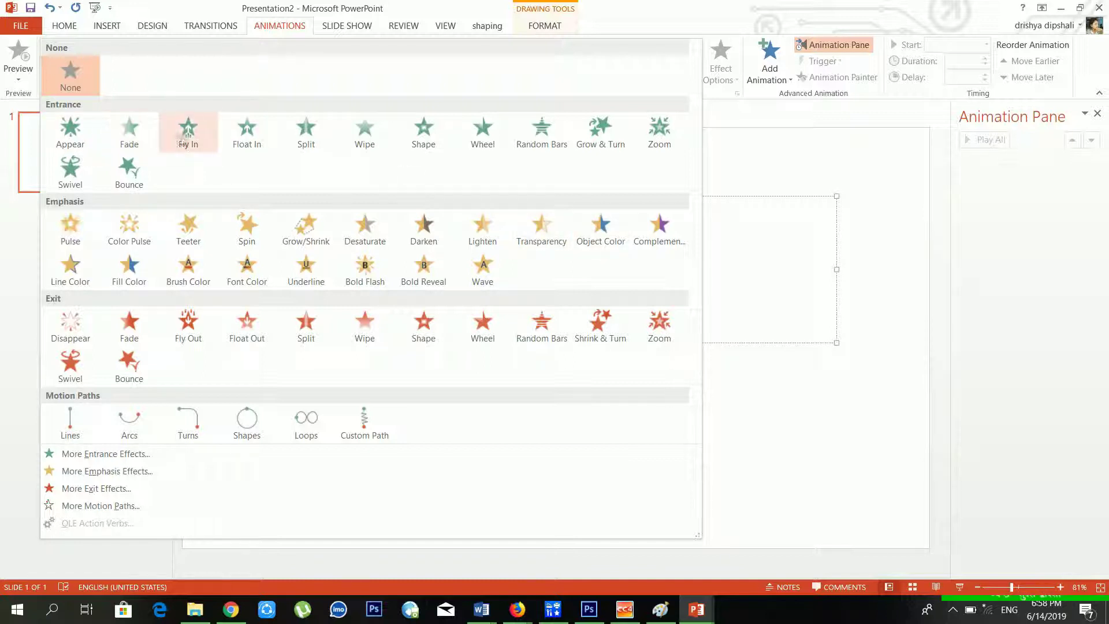
pyautogui.click(101, 454)
pyautogui.click(551, 328)
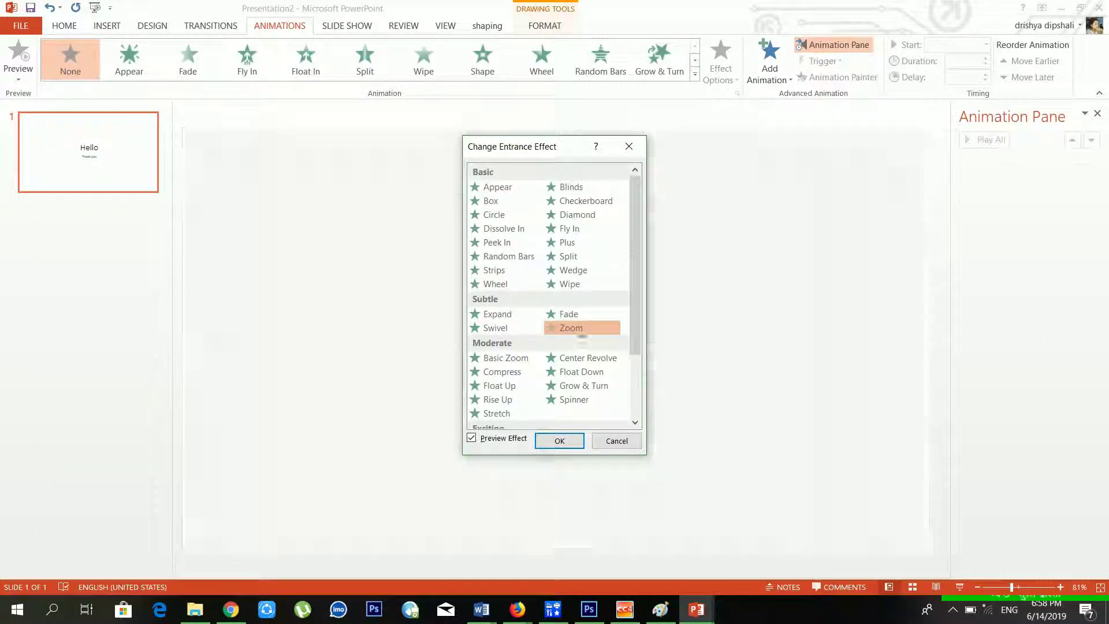
pyautogui.scroll(-2, 595, 347)
pyautogui.click(595, 382)
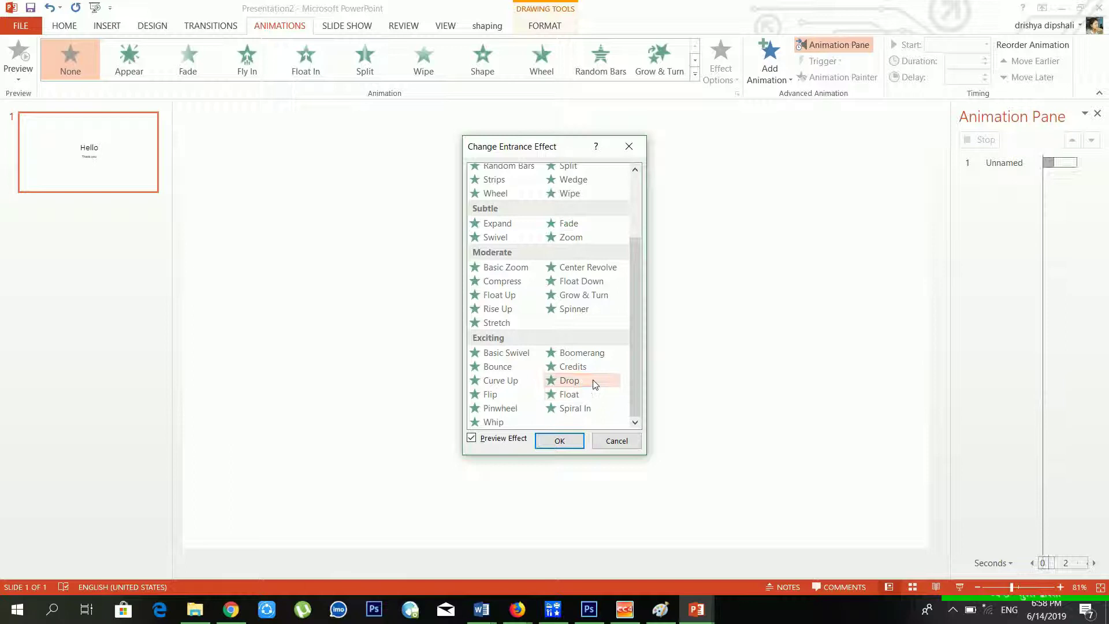
pyautogui.click(560, 440)
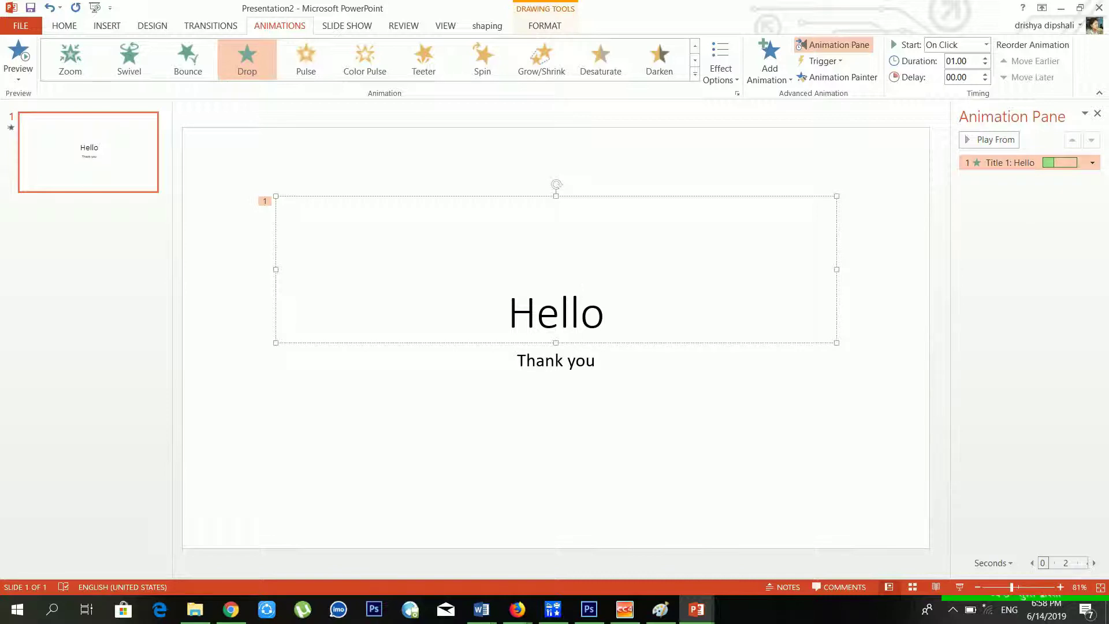
pyautogui.click(555, 361)
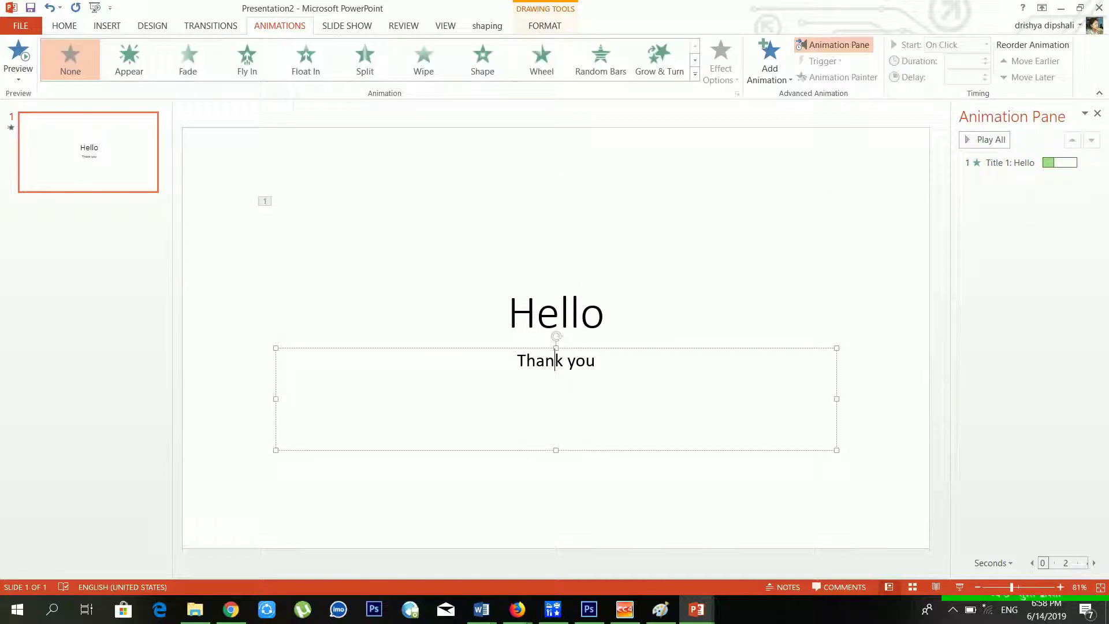
# Step: Remove the Hello title's Drop animation from its Animation Pane entry, emptying the pane
pyautogui.click(695, 77)
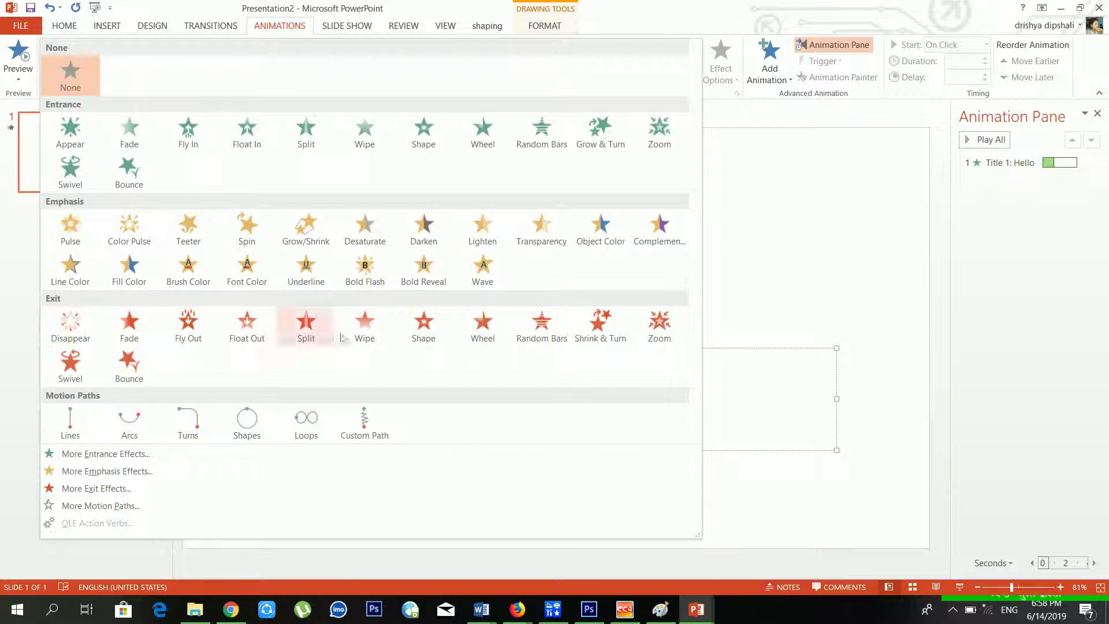
pyautogui.click(771, 354)
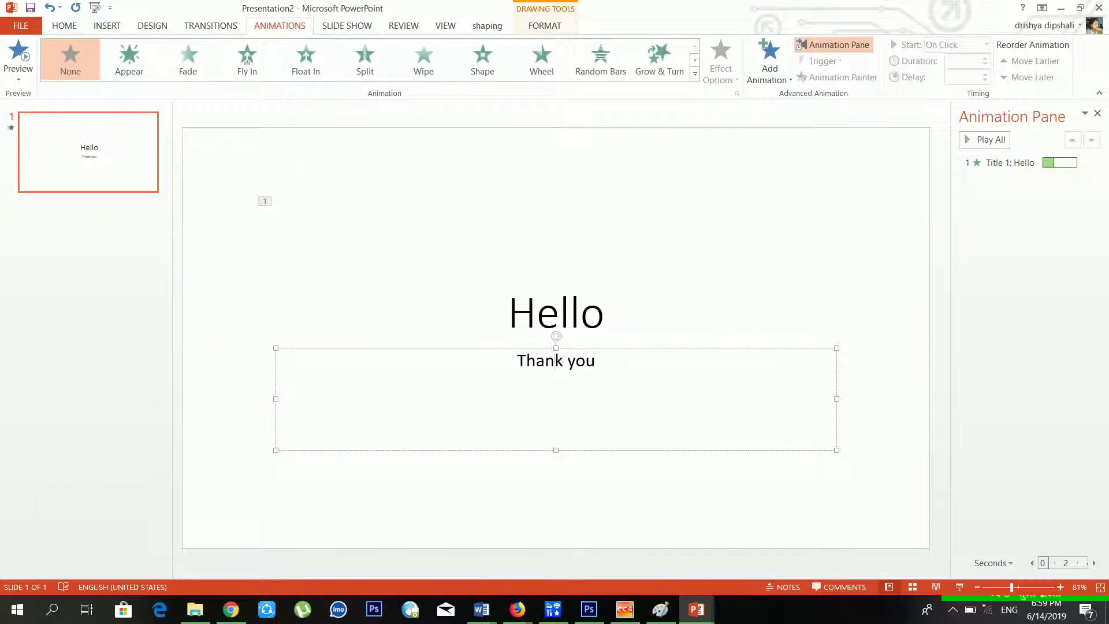
pyautogui.click(1042, 164)
pyautogui.click(1092, 162)
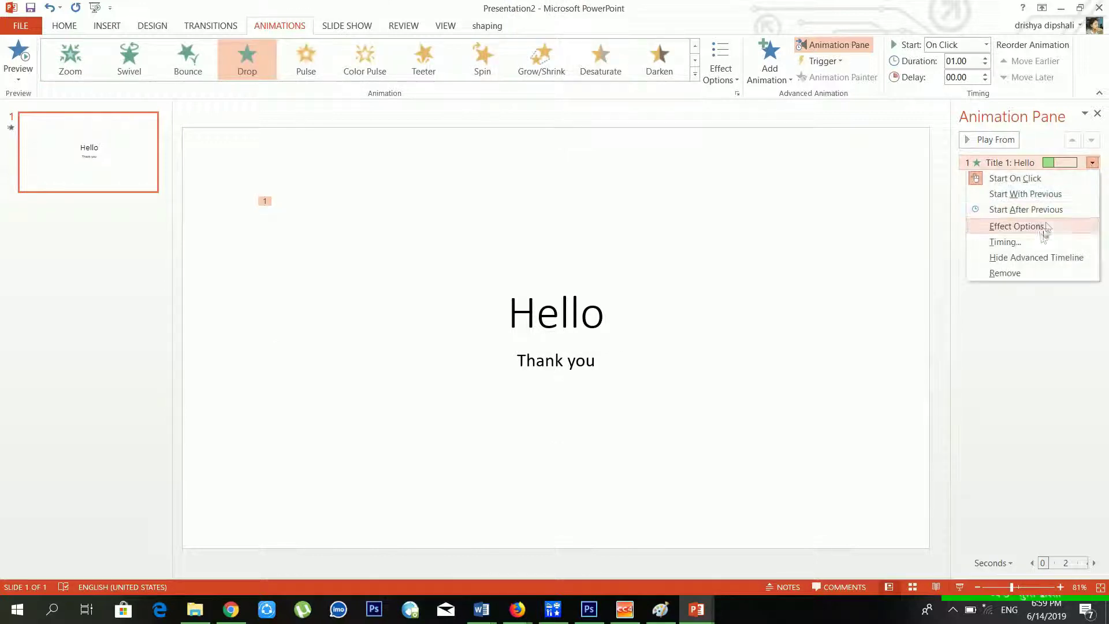
pyautogui.click(1025, 272)
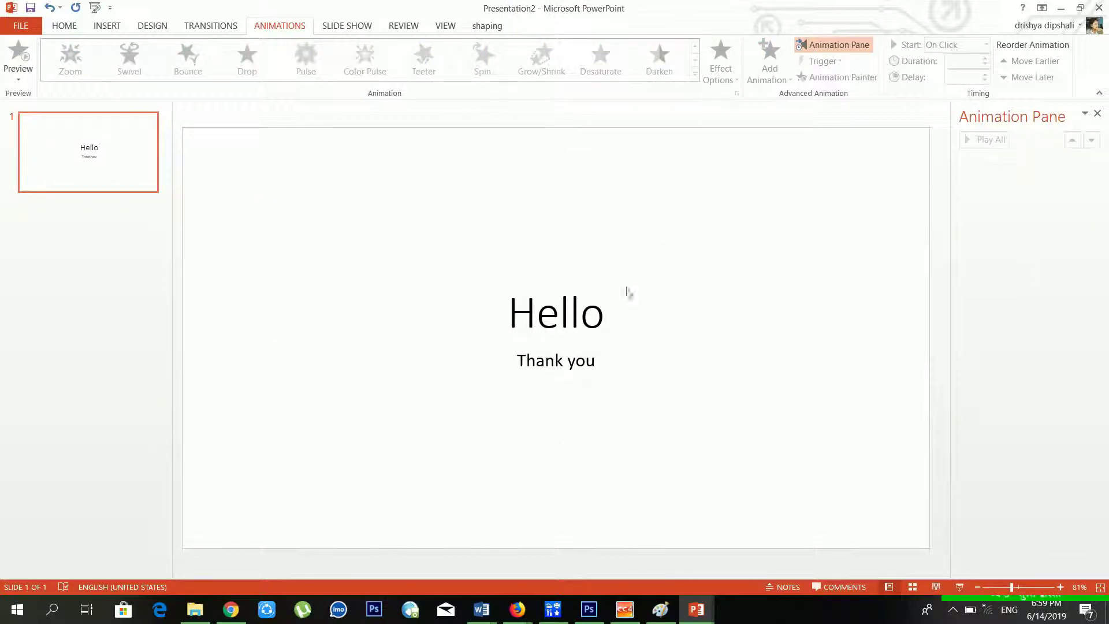
pyautogui.click(580, 312)
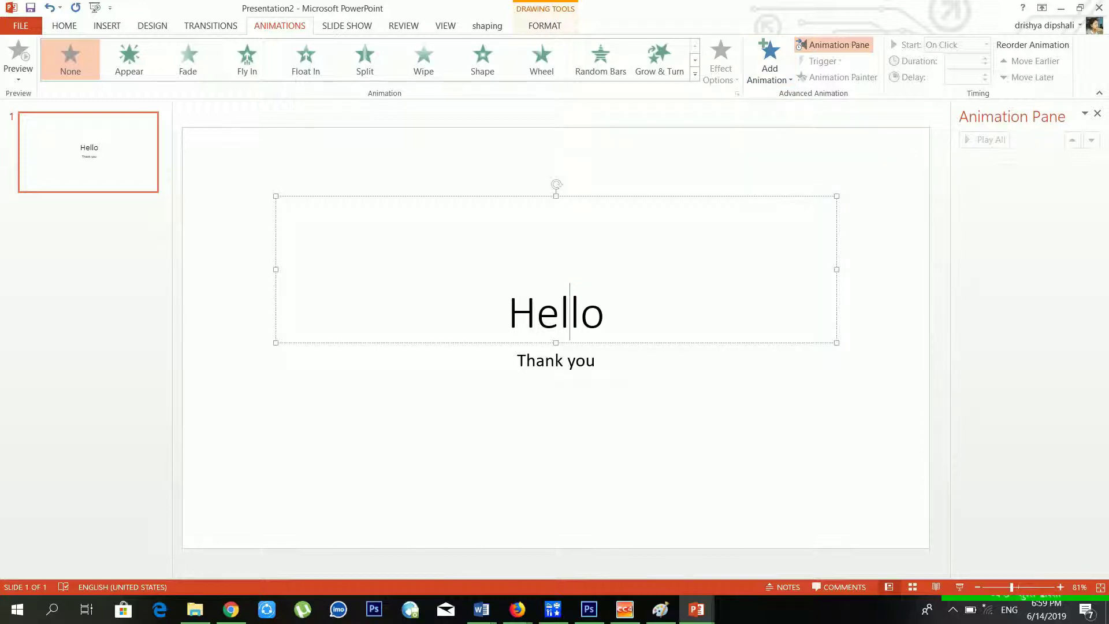
# Step: Re-apply the Drop entrance effect to the Hello title through Add Animation
pyautogui.doubleClick(556, 312)
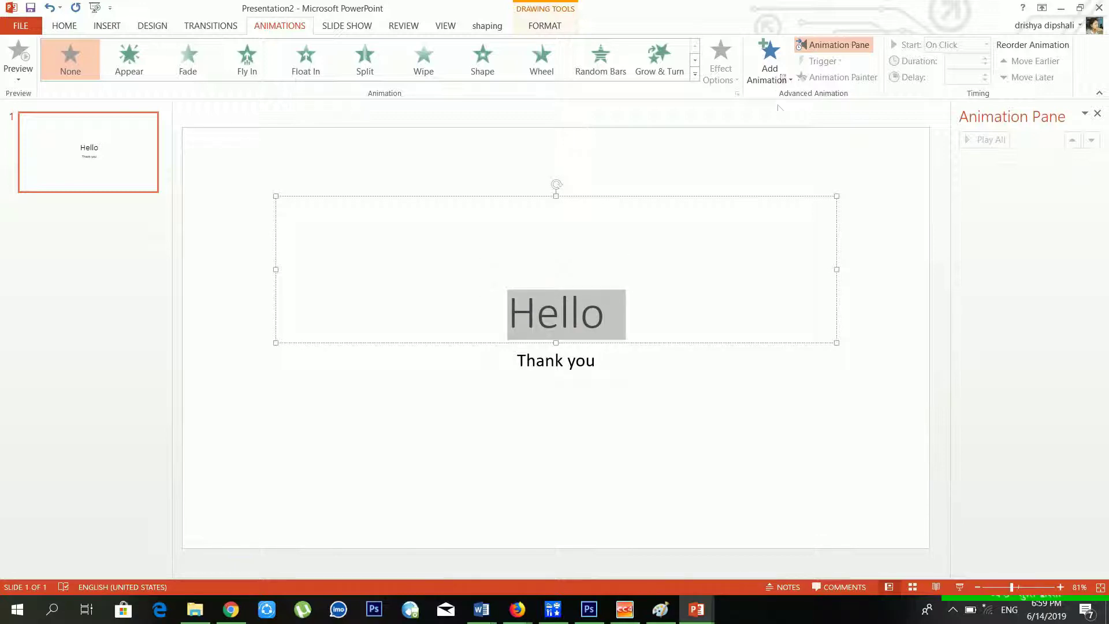
pyautogui.click(788, 84)
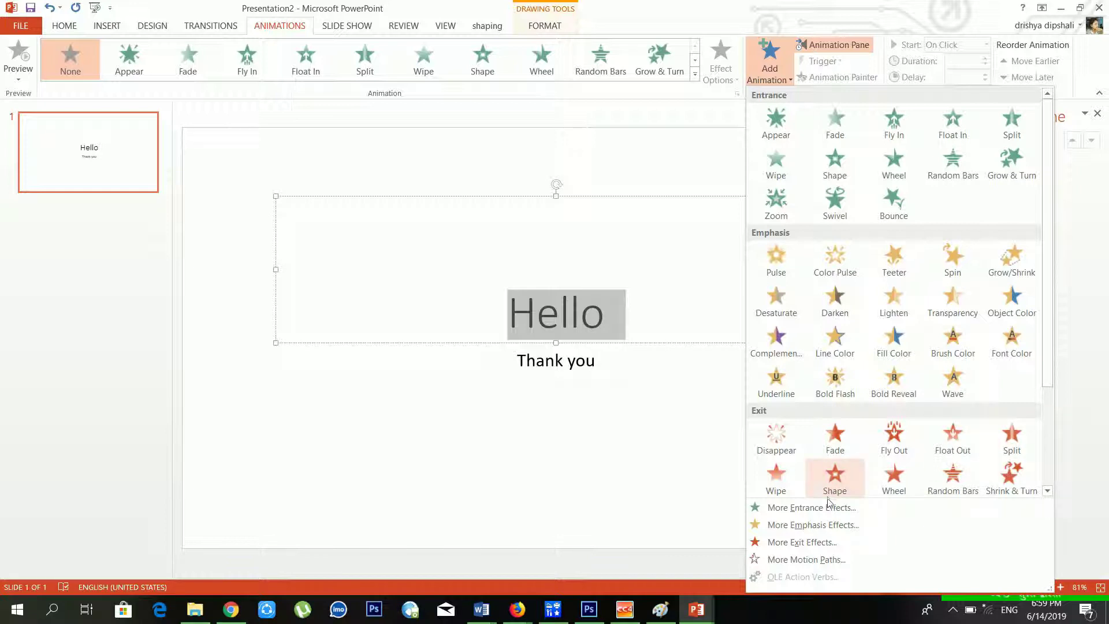
pyautogui.click(785, 508)
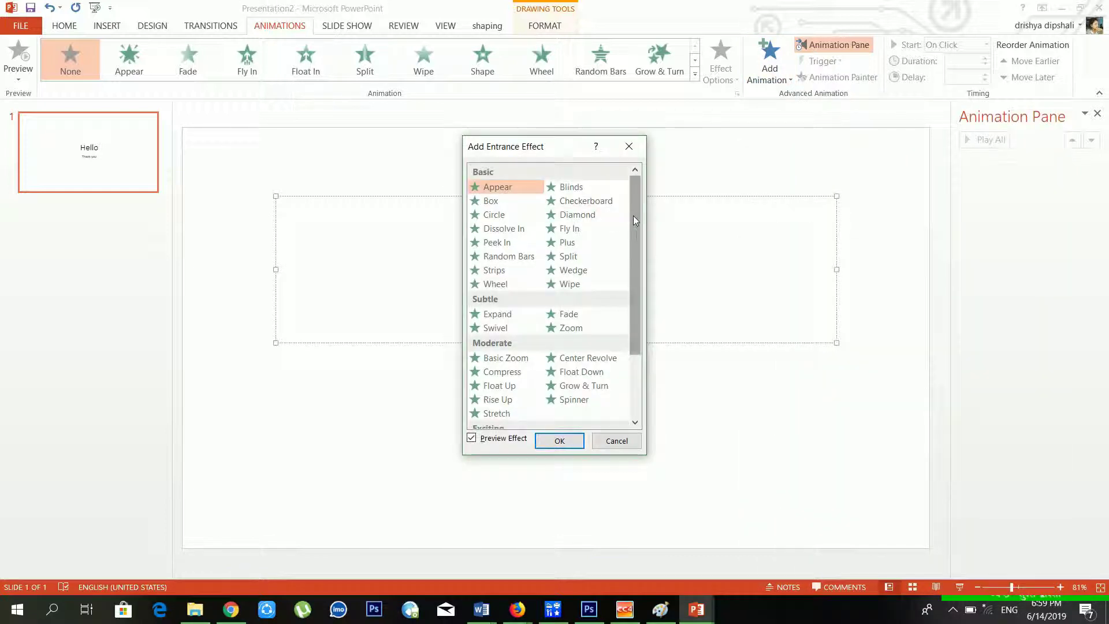
pyautogui.moveTo(633, 216)
pyautogui.mouseDown()
pyautogui.moveTo(641, 307)
pyautogui.moveTo(641, 198)
pyautogui.mouseUp()
pyautogui.scroll(-3, 630, 305)
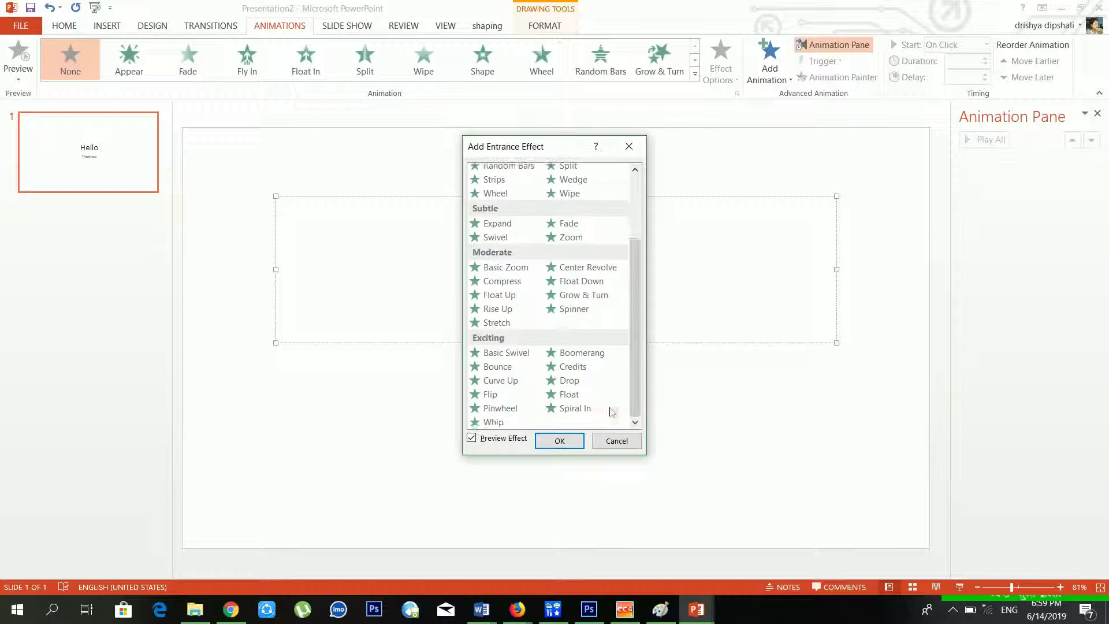
pyautogui.click(590, 380)
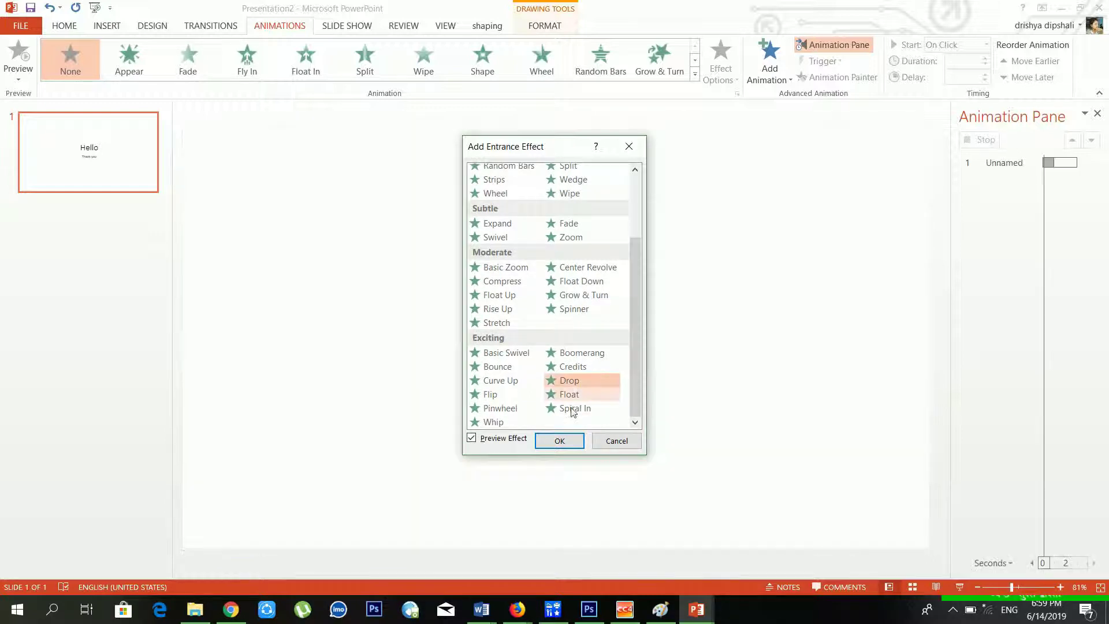
pyautogui.click(561, 441)
pyautogui.click(581, 312)
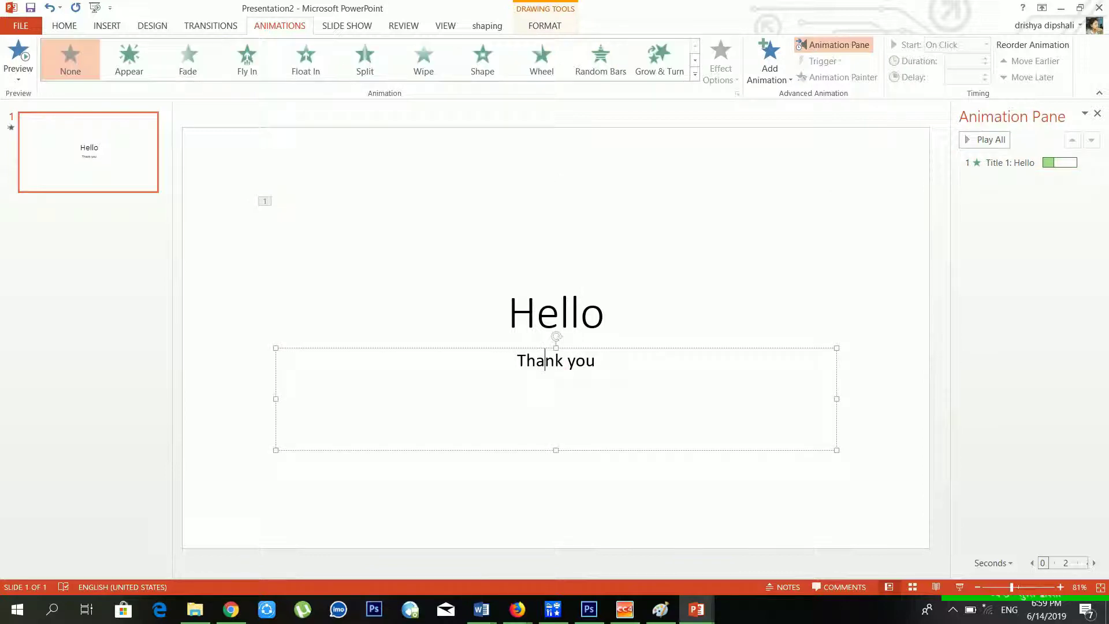
# Step: Add a Drop entrance effect to the Thank you subtitle, playing after the title
pyautogui.click(785, 86)
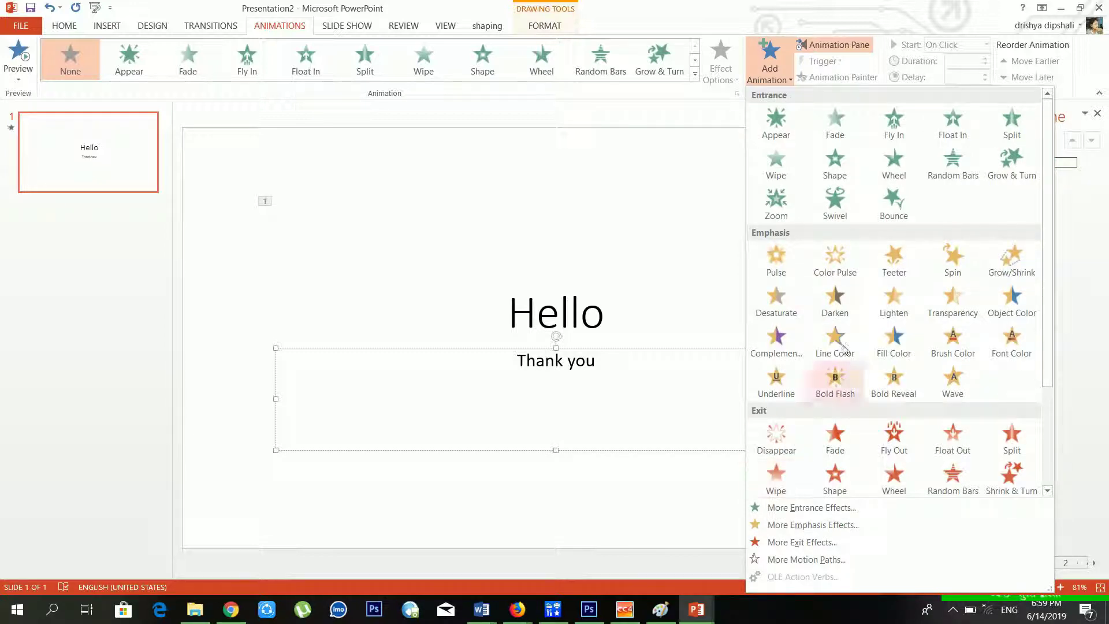
pyautogui.click(787, 507)
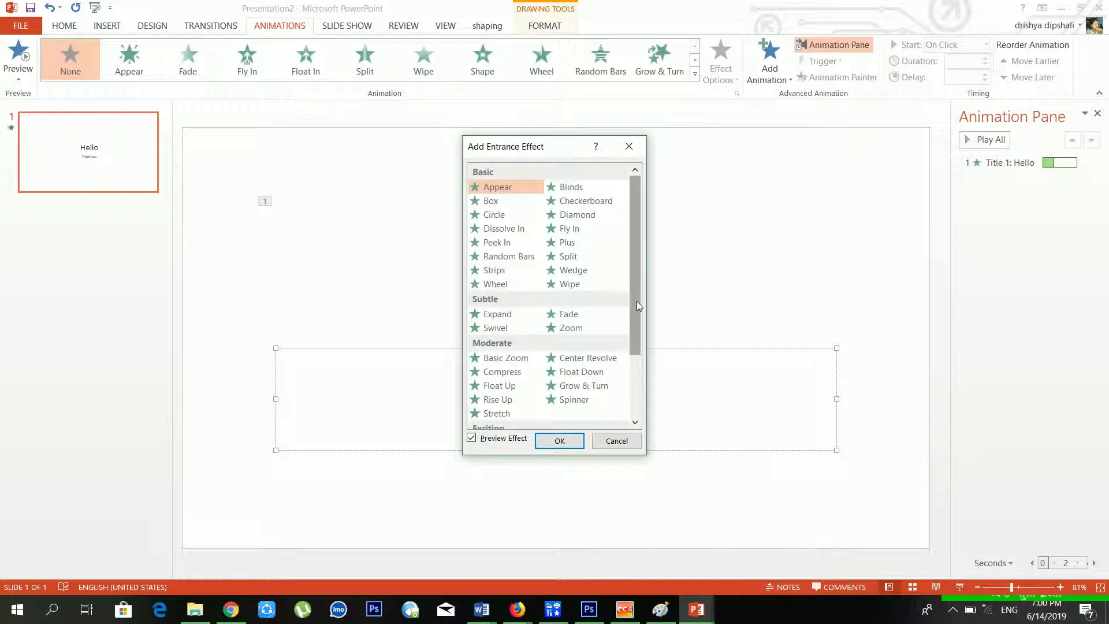
pyautogui.moveTo(637, 300); pyautogui.dragTo(644, 386)
pyautogui.click(581, 383)
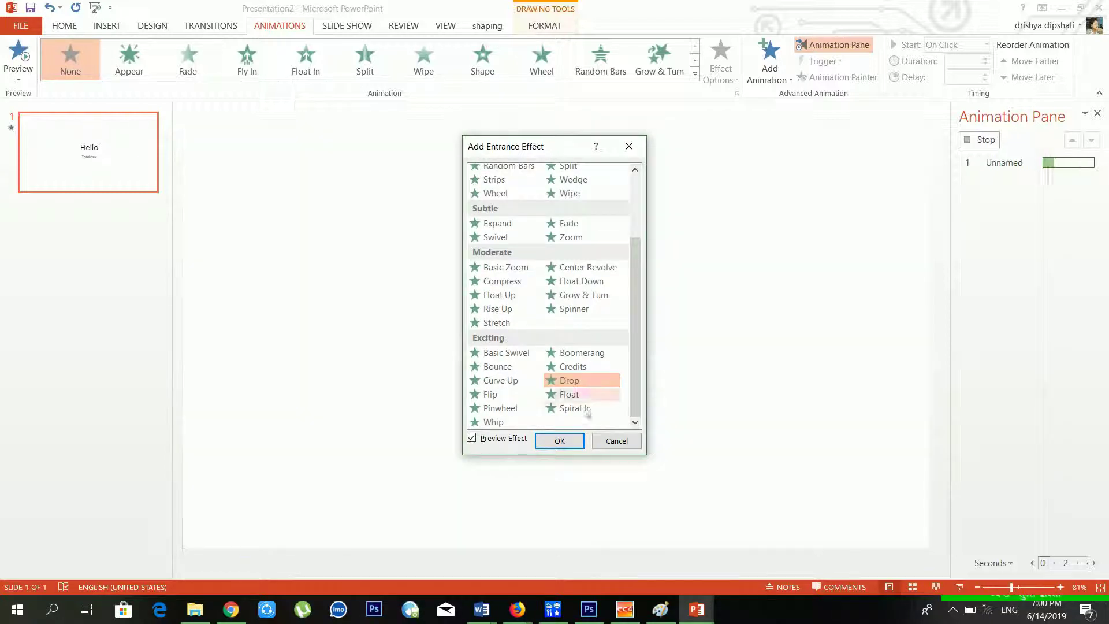
pyautogui.click(561, 442)
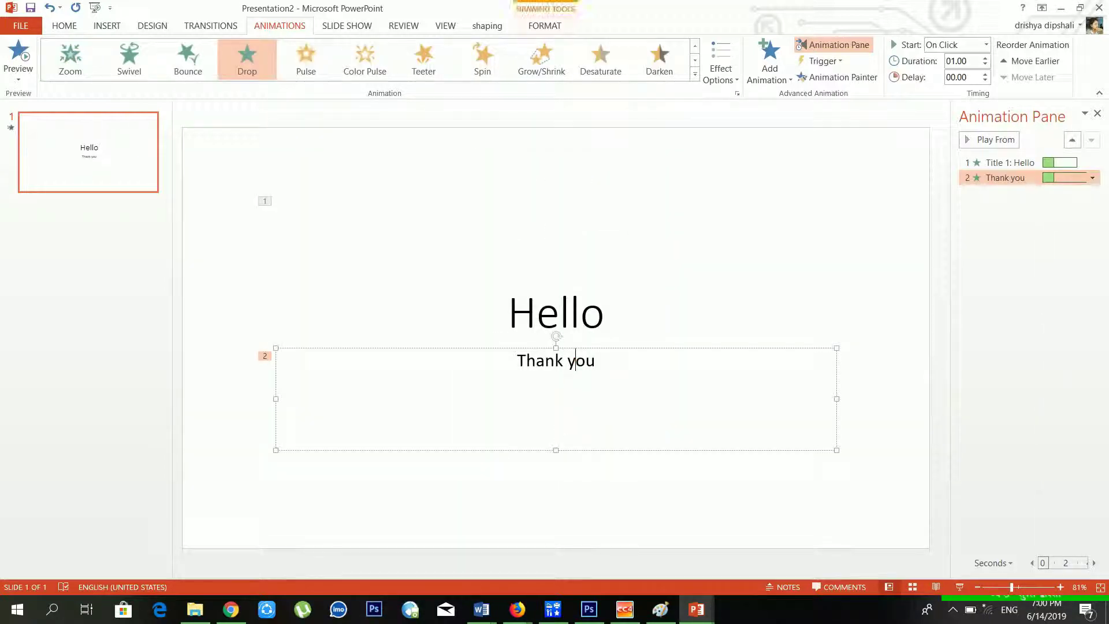
pyautogui.click(772, 81)
pyautogui.click(788, 83)
pyautogui.click(570, 312)
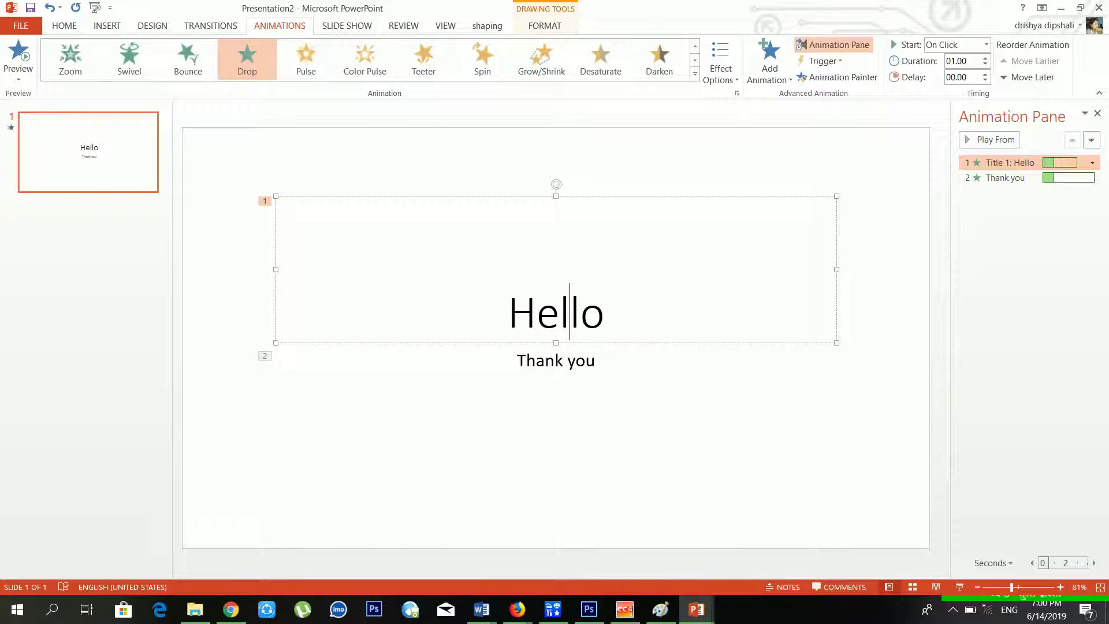
# Step: Drag the Hello title box's sizing handle to make it shorter and raise the title
pyautogui.click(780, 75)
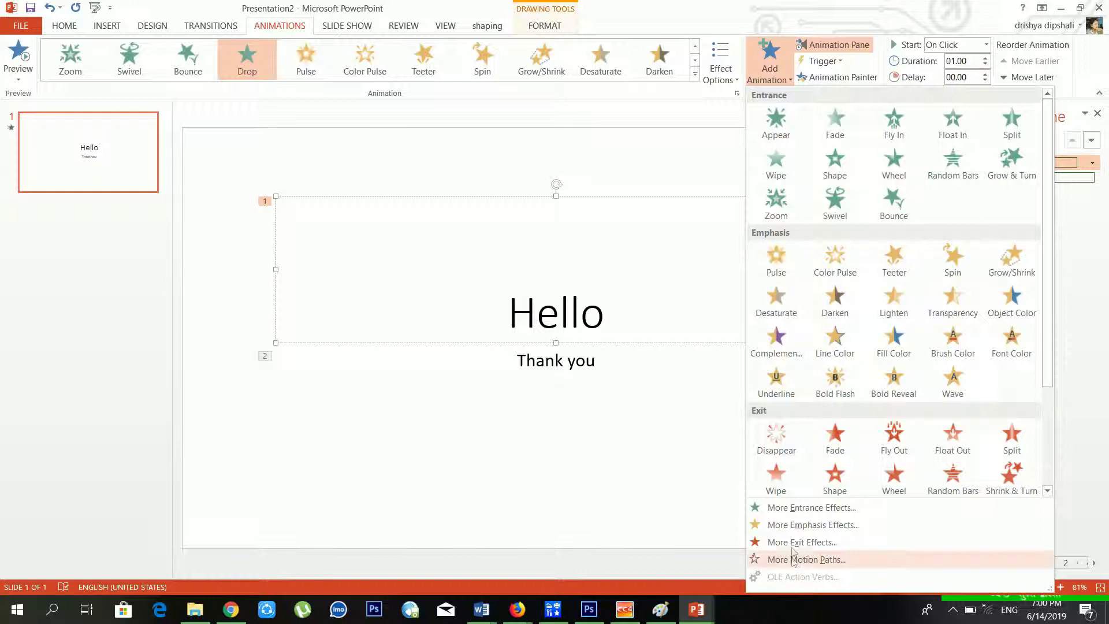
pyautogui.click(571, 376)
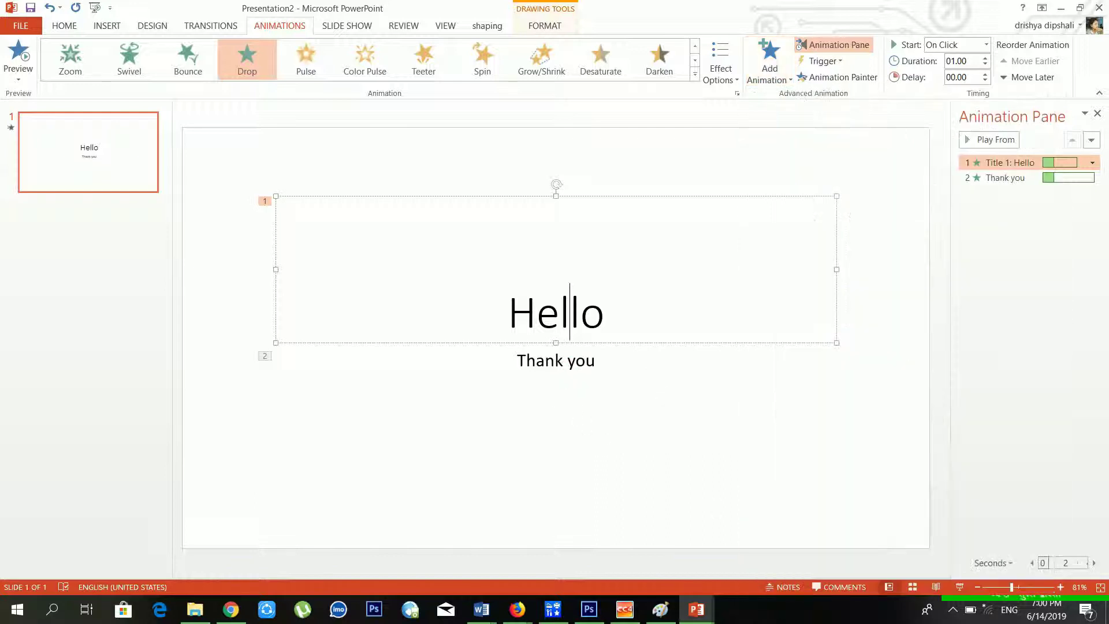
pyautogui.click(576, 361)
pyautogui.click(603, 312)
pyautogui.moveTo(556, 196)
pyautogui.mouseDown()
pyautogui.moveTo(558, 248)
pyautogui.moveTo(570, 209)
pyautogui.mouseUp()
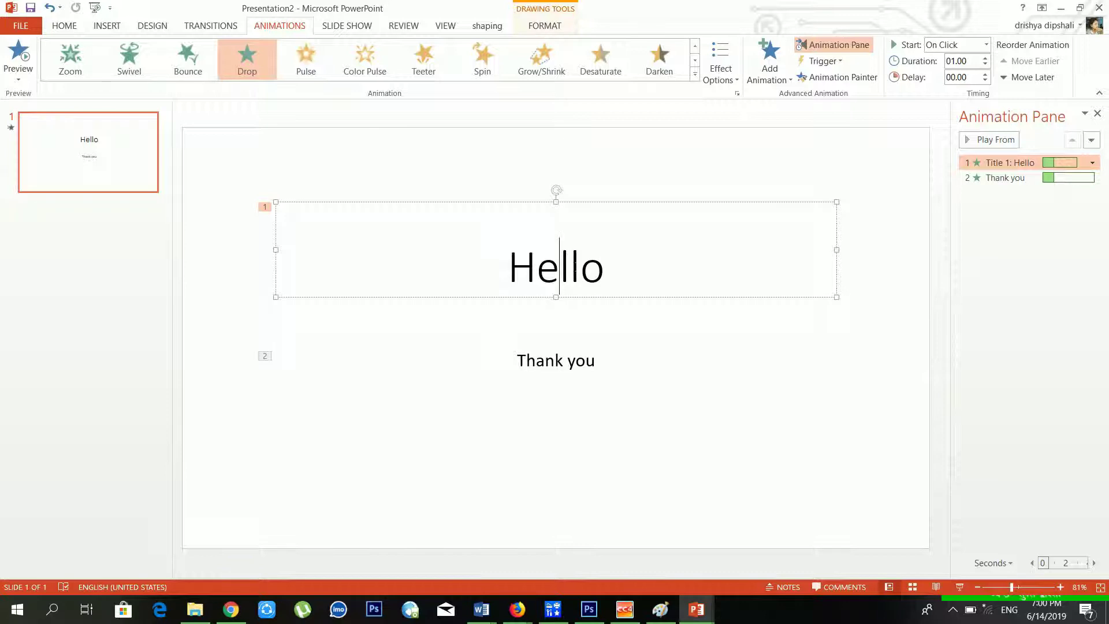
# Step: Check the Hello and Thank you entries in the Animation Pane, then reselect the title
pyautogui.click(789, 82)
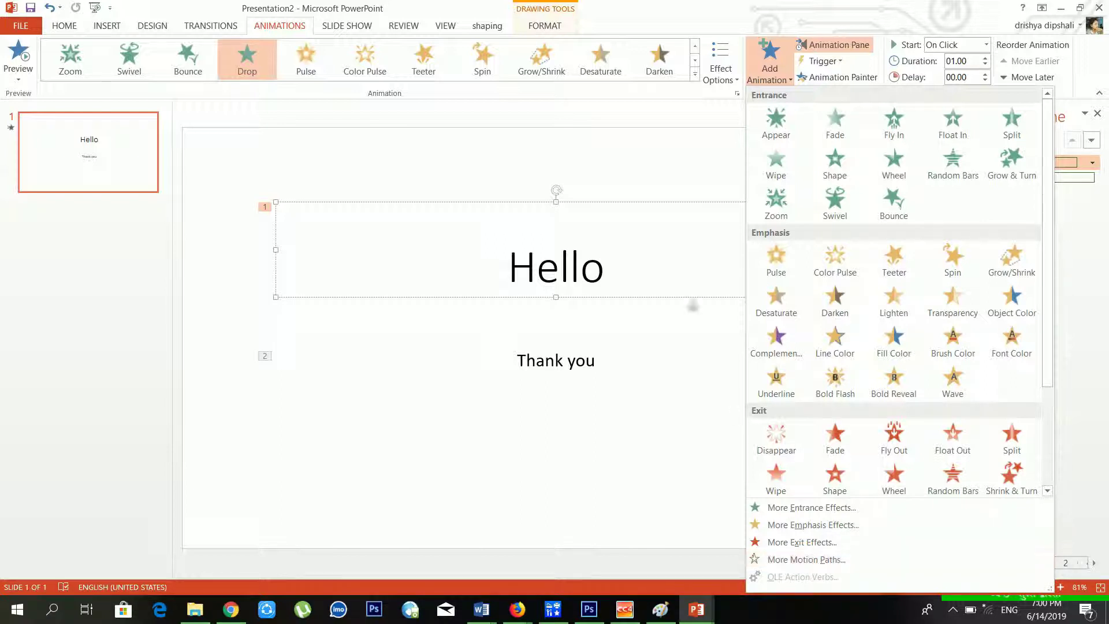
pyautogui.press('Escape')
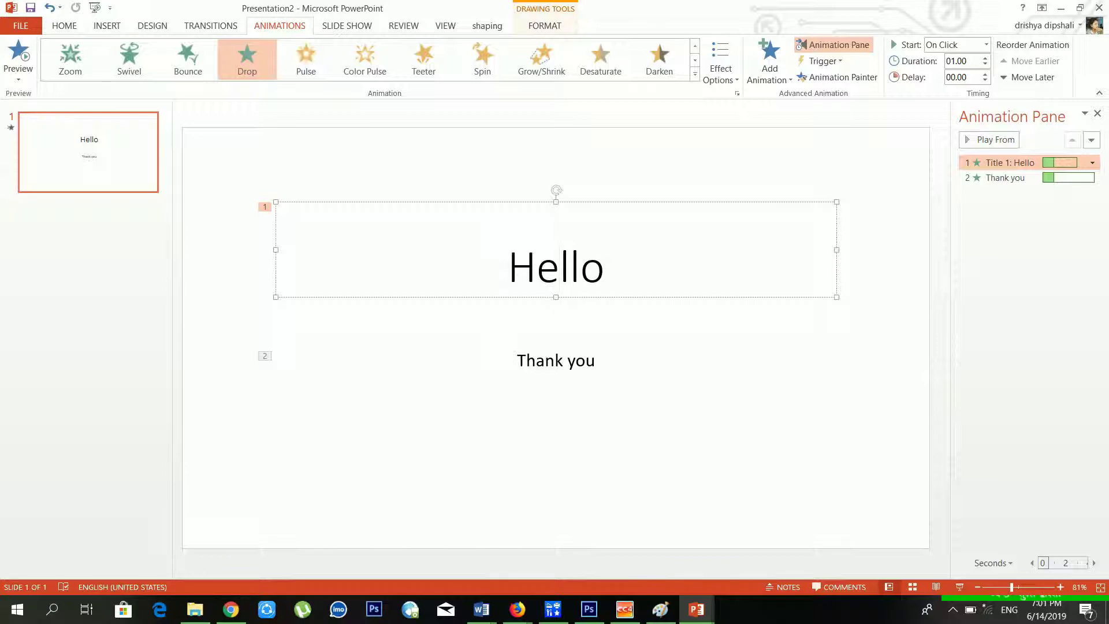
pyautogui.click(604, 266)
pyautogui.click(1017, 177)
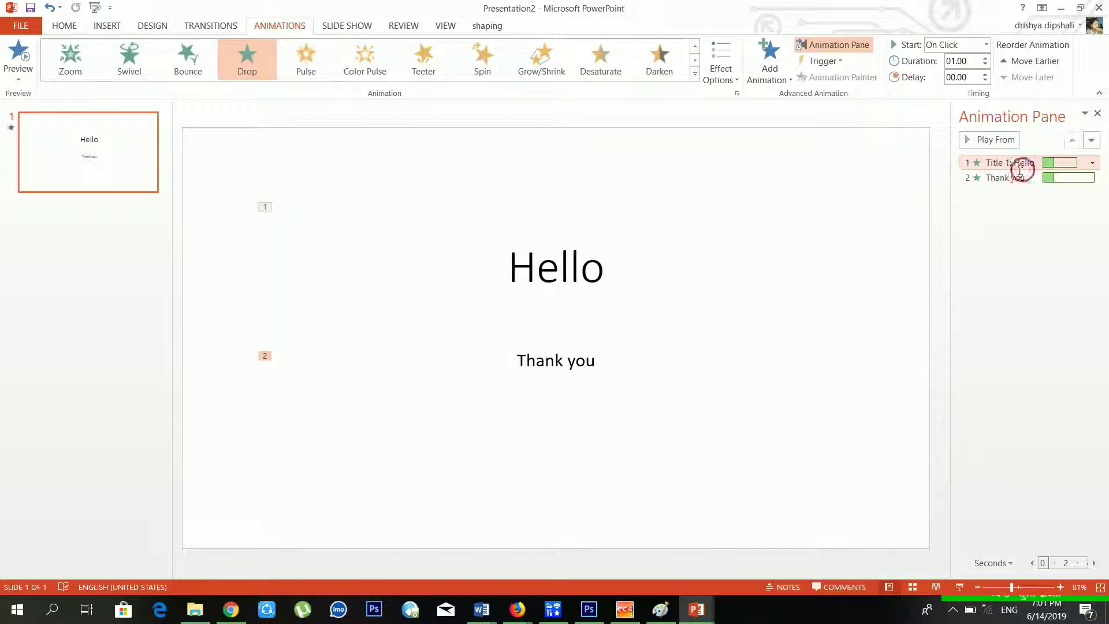
pyautogui.click(1021, 169)
pyautogui.click(1027, 179)
pyautogui.click(1031, 169)
pyautogui.click(581, 267)
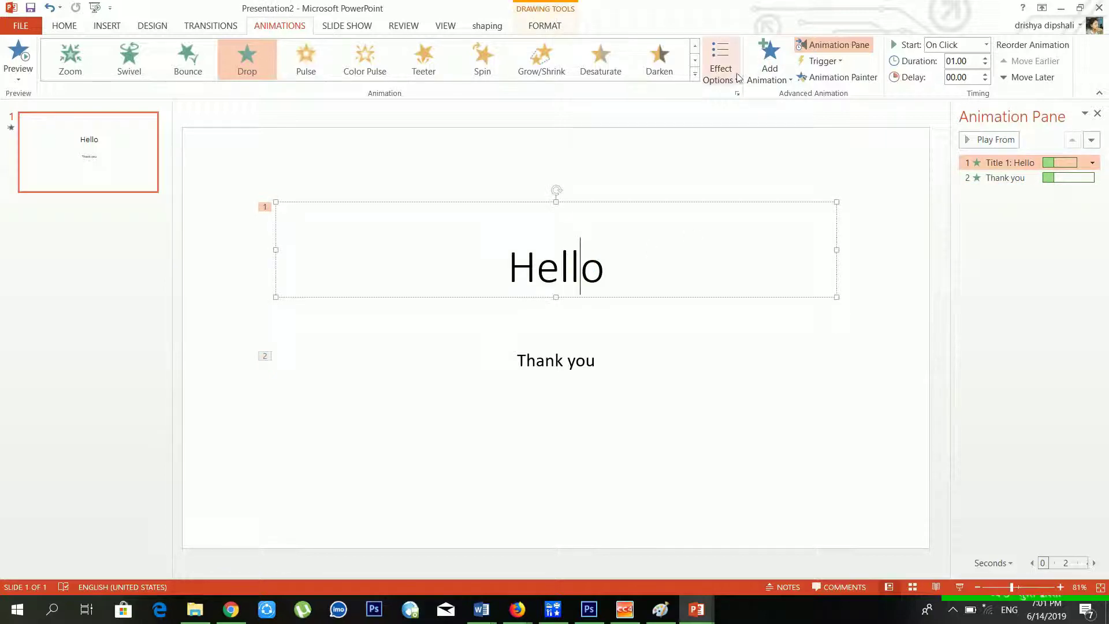
# Step: Add the Flip exit effect from More Exit Effects to the Hello title
pyautogui.click(770, 64)
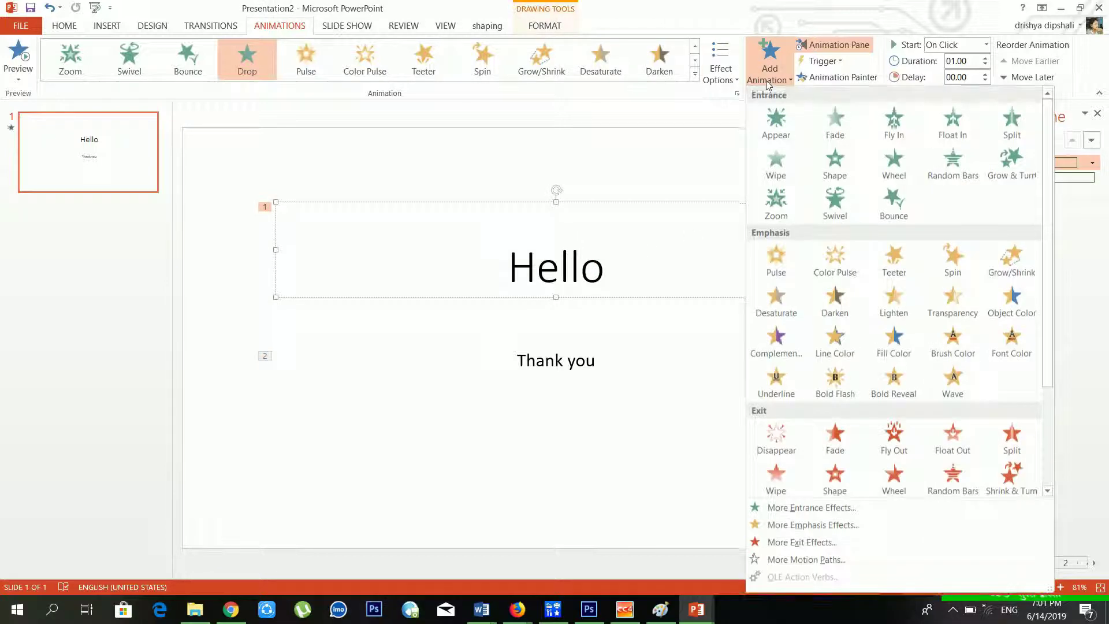
pyautogui.click(788, 543)
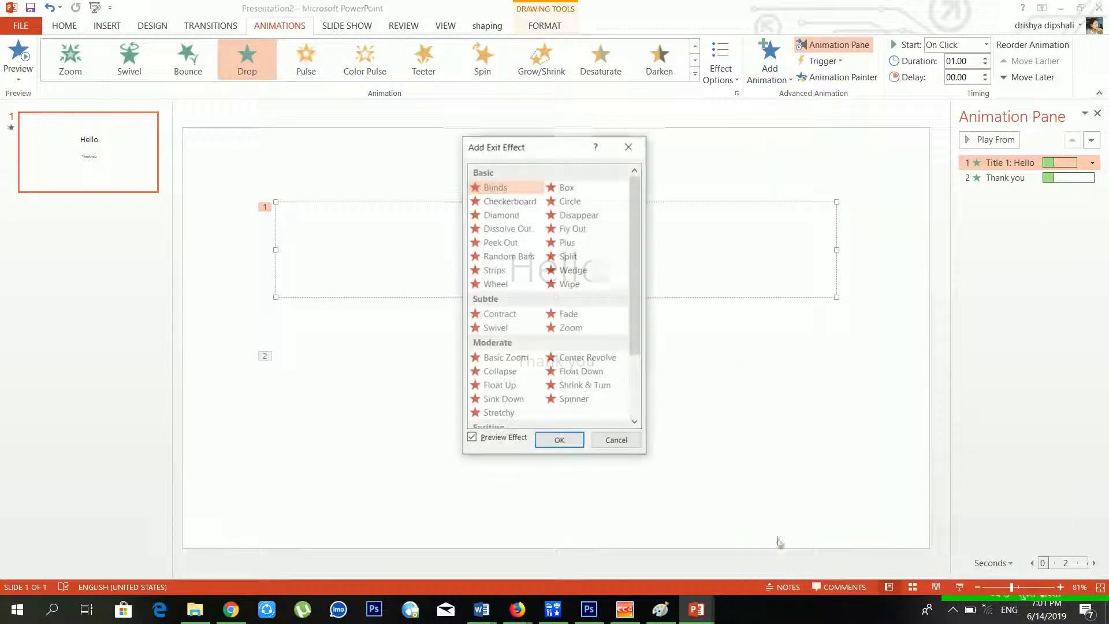
pyautogui.moveTo(633, 324); pyautogui.dragTo(635, 423)
pyautogui.click(566, 381)
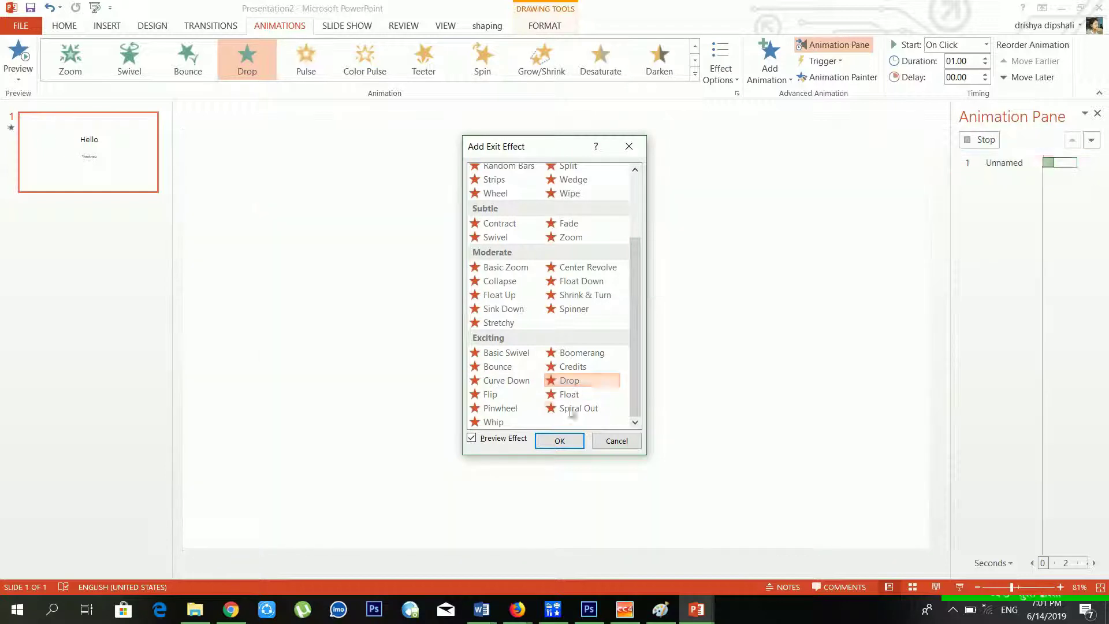
pyautogui.click(502, 394)
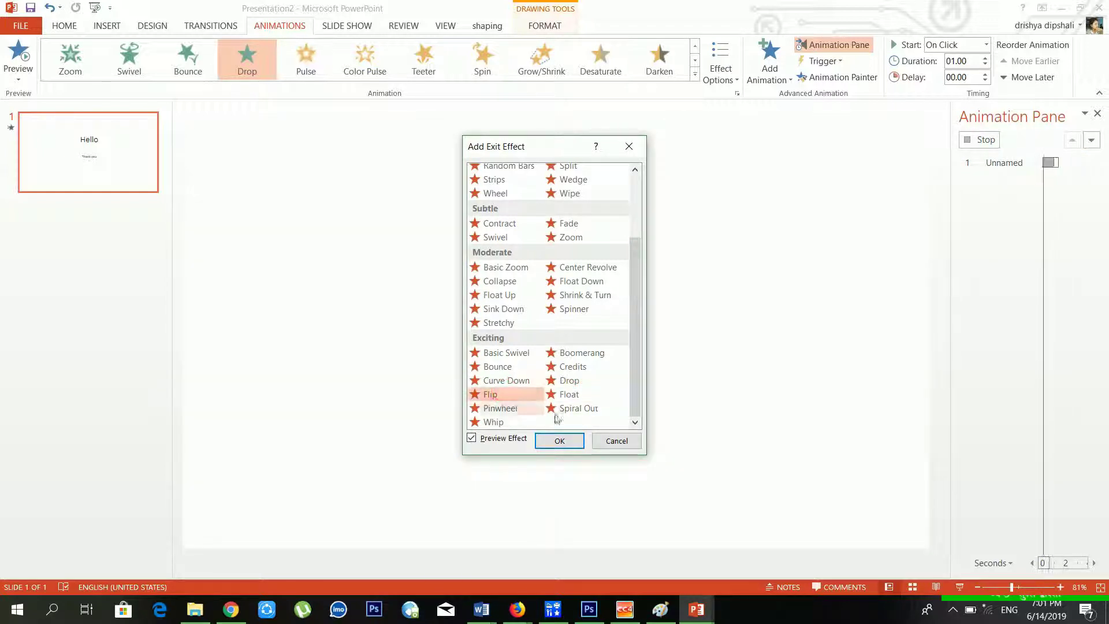
pyautogui.click(560, 441)
pyautogui.click(555, 361)
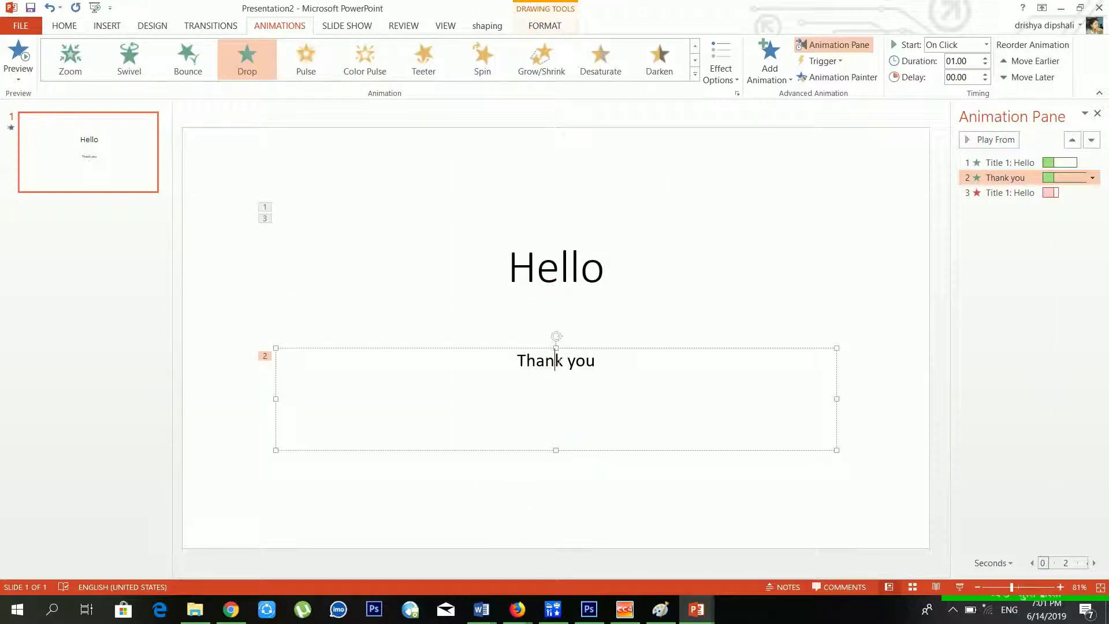
pyautogui.click(769, 68)
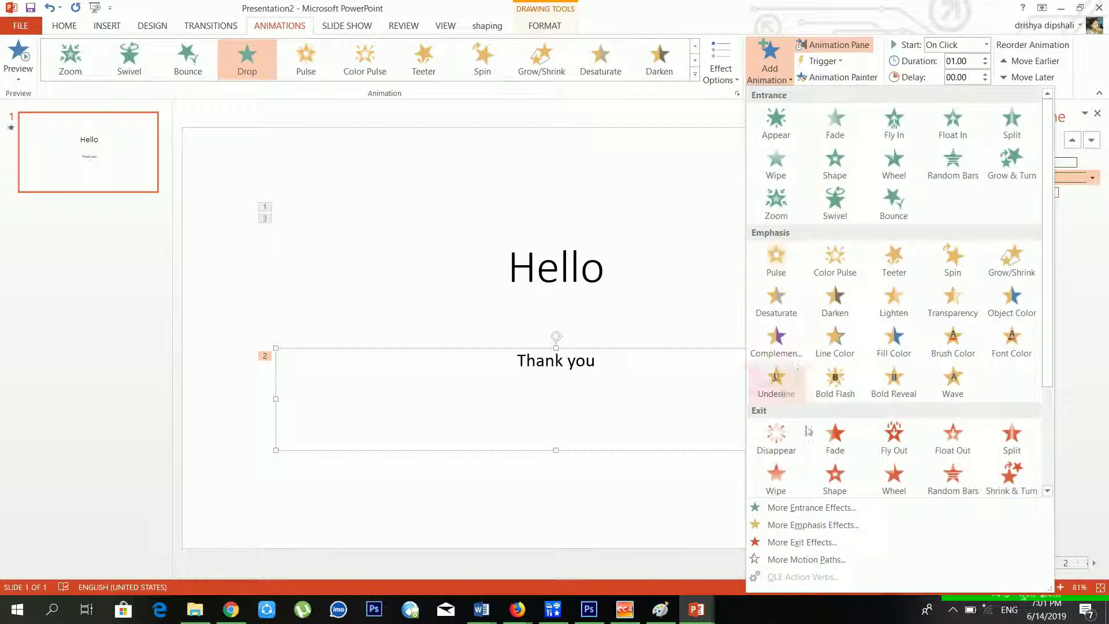
# Step: Apply the Flip exit effect from More Exit Effects to the Thank you subtitle
pyautogui.click(799, 543)
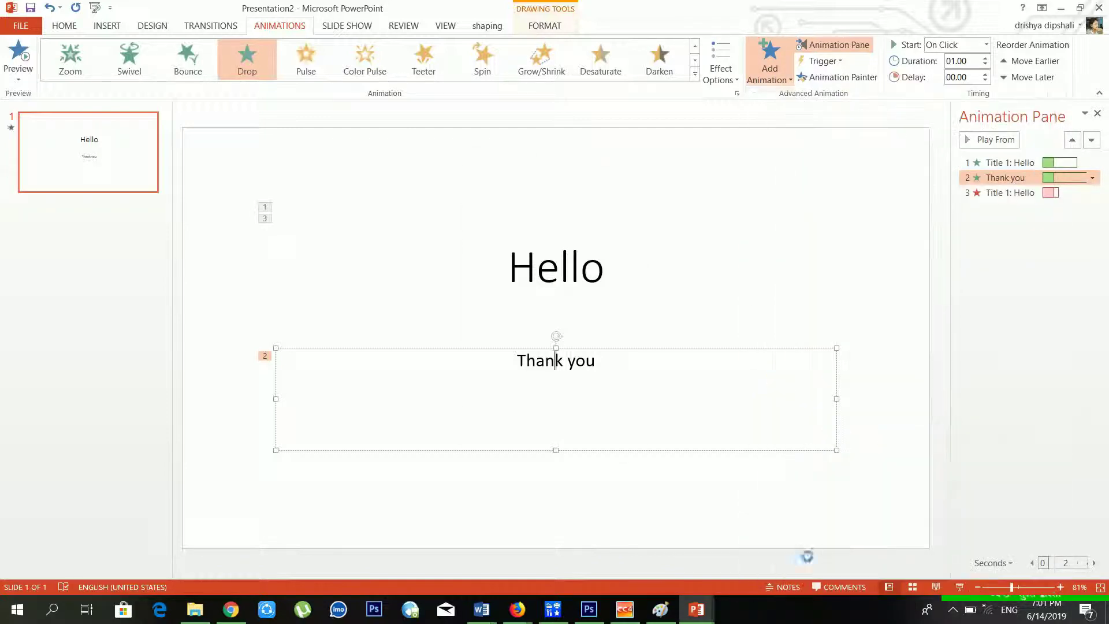
pyautogui.scroll(-2, 556, 370)
pyautogui.click(491, 394)
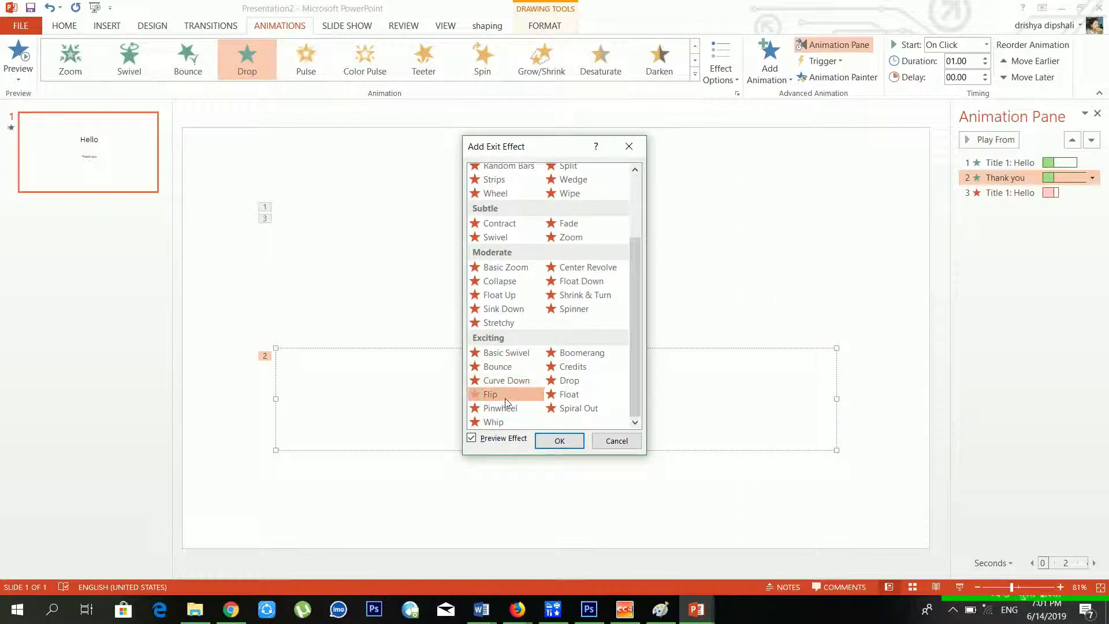
pyautogui.click(572, 442)
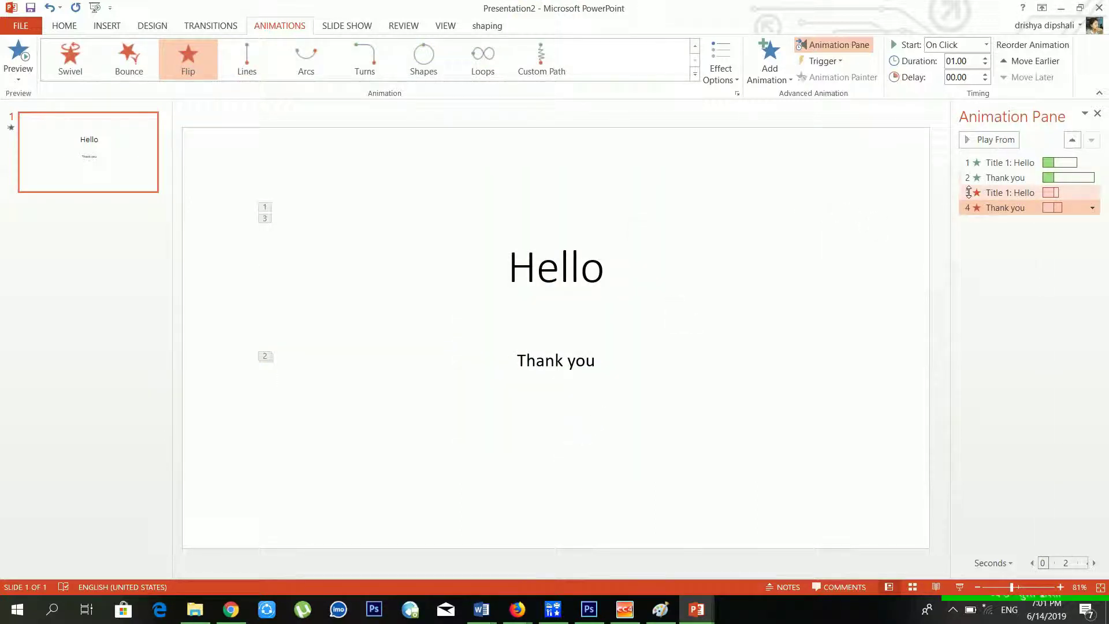
pyautogui.click(986, 172)
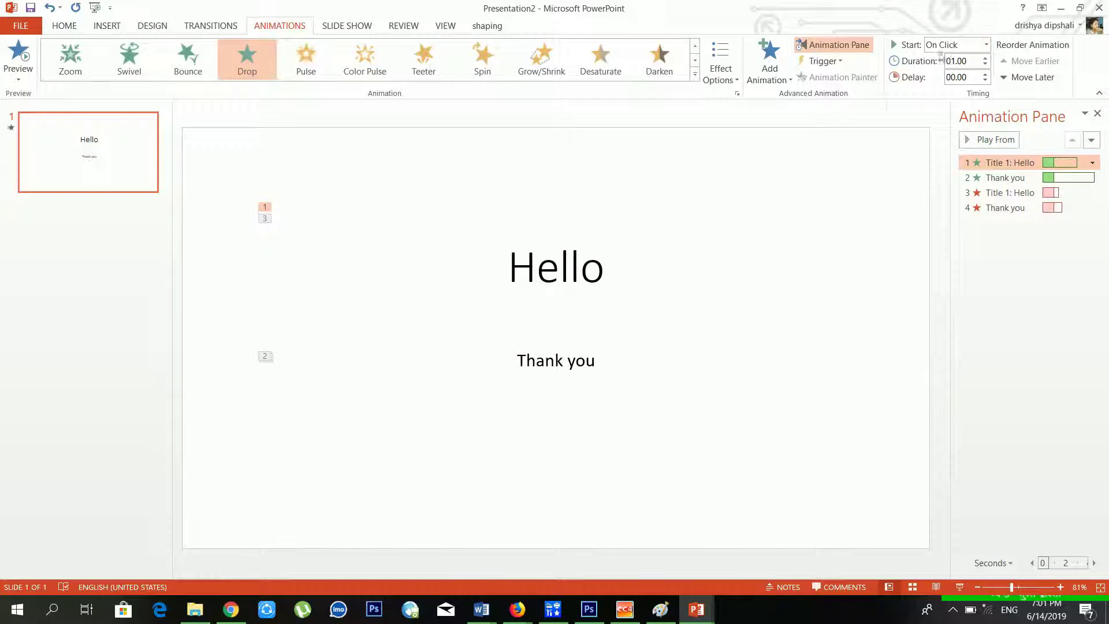
# Step: Set the Hello title entrance and the first Thank you animation to start After Previous
pyautogui.click(987, 45)
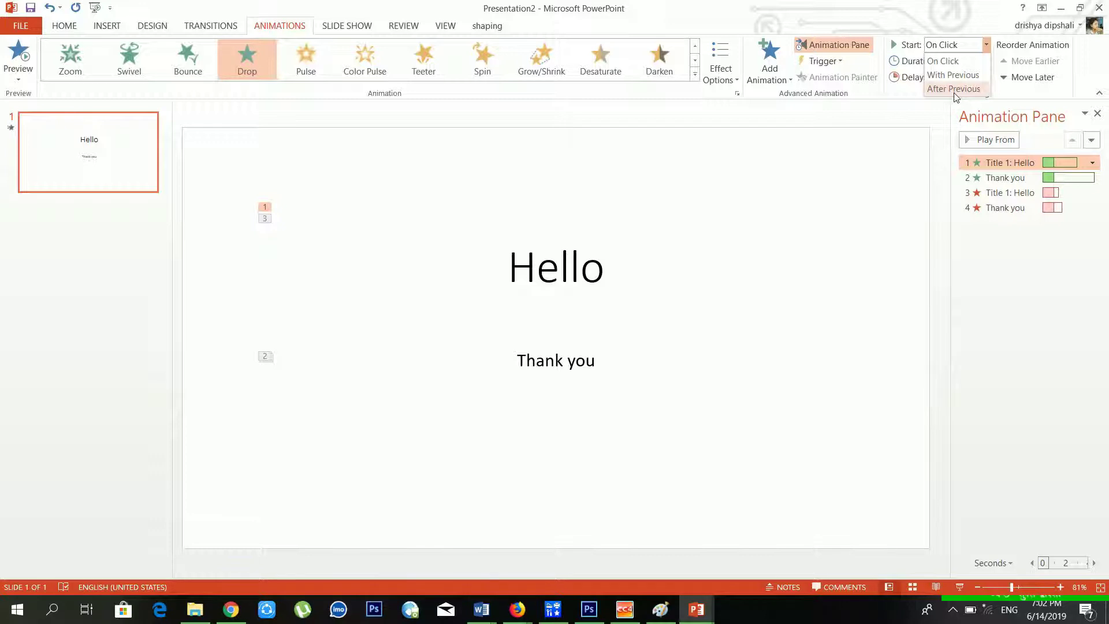
pyautogui.click(953, 89)
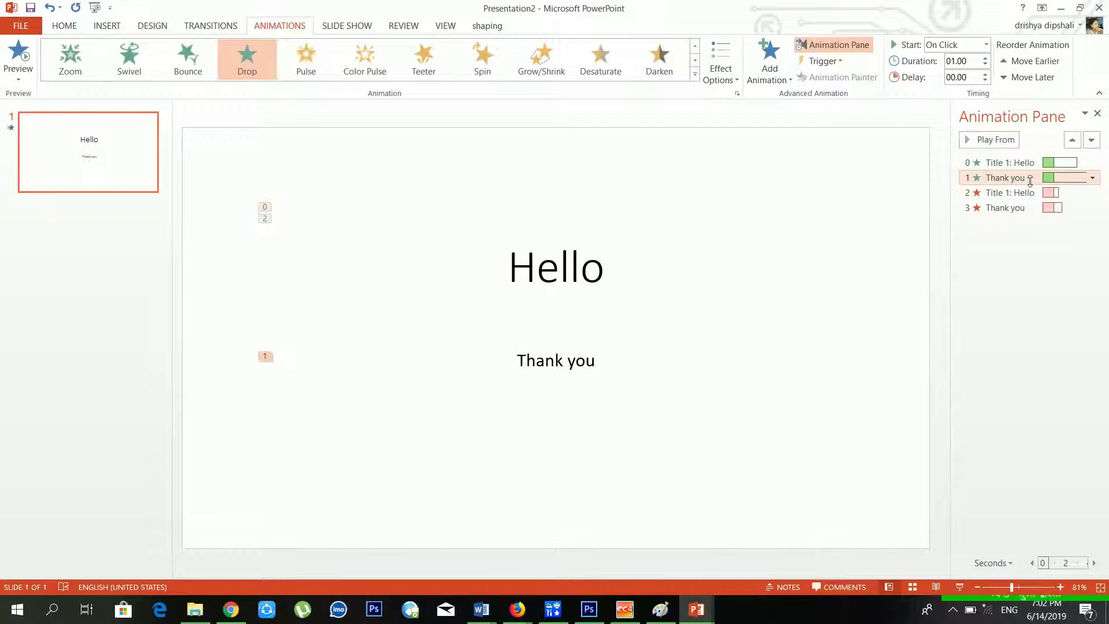
pyautogui.click(986, 45)
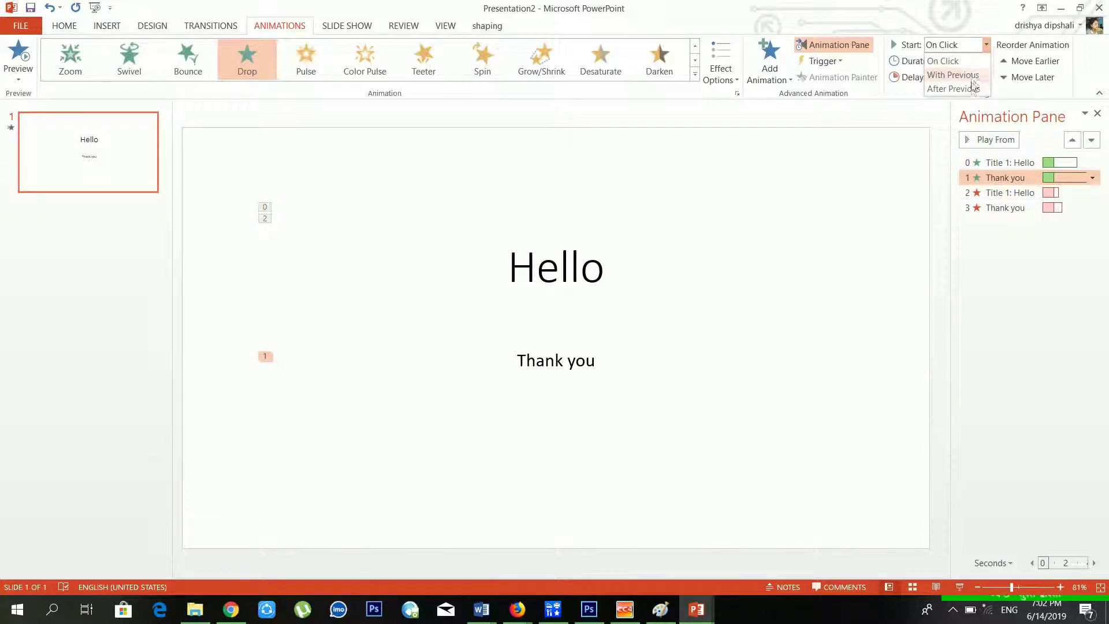
pyautogui.click(953, 87)
# Step: Set the Hello exit and the Thank you exit animations to start After Previous
pyautogui.click(999, 193)
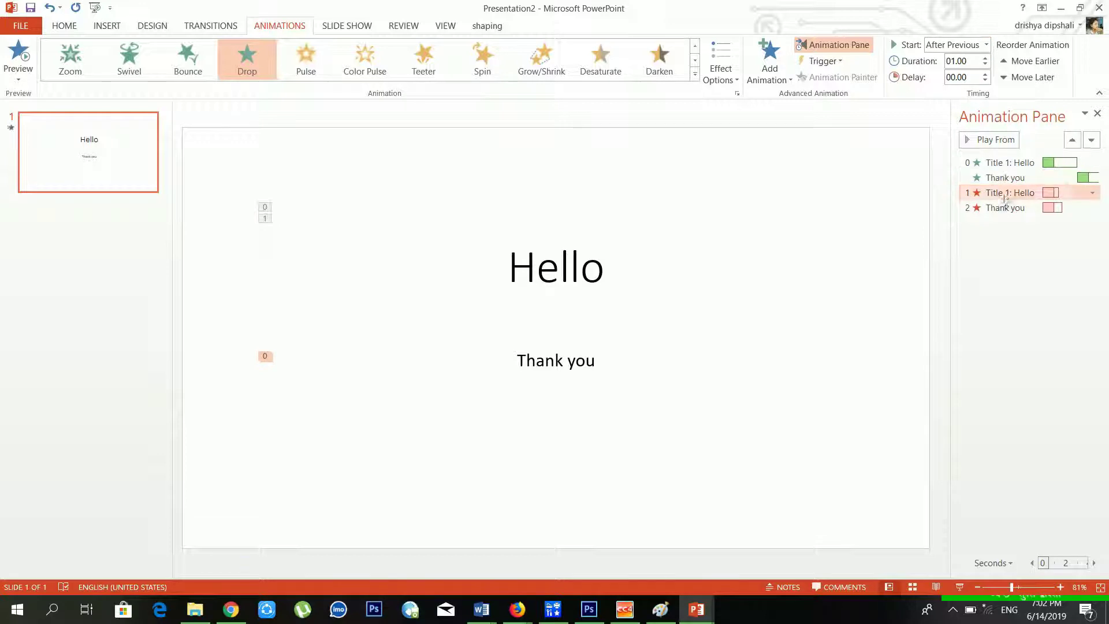
pyautogui.click(986, 44)
pyautogui.click(953, 87)
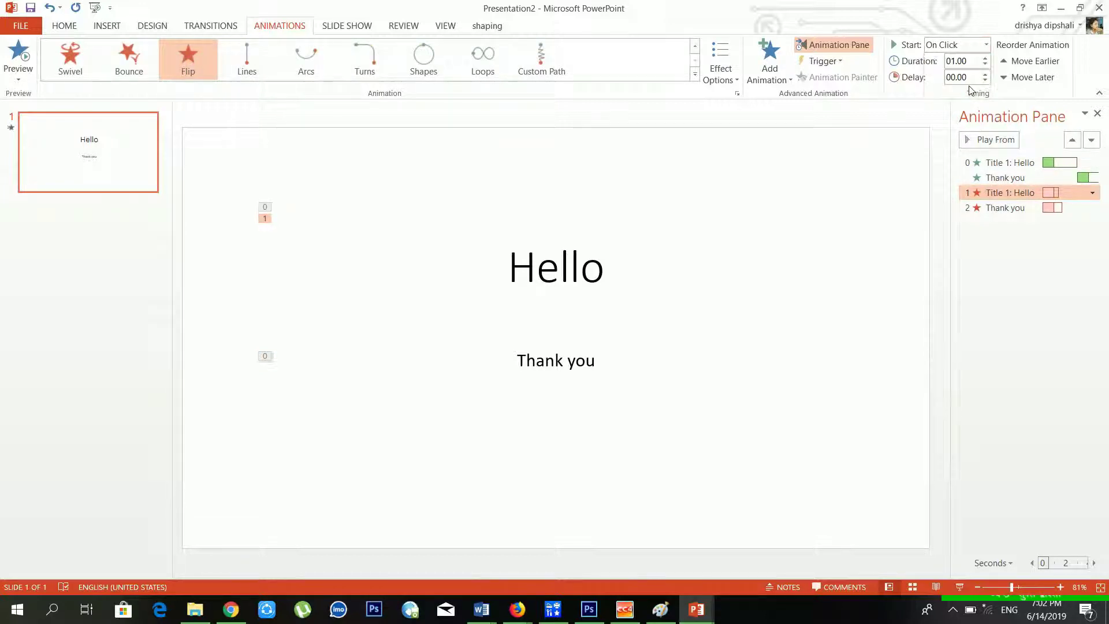
pyautogui.click(1021, 210)
pyautogui.click(987, 45)
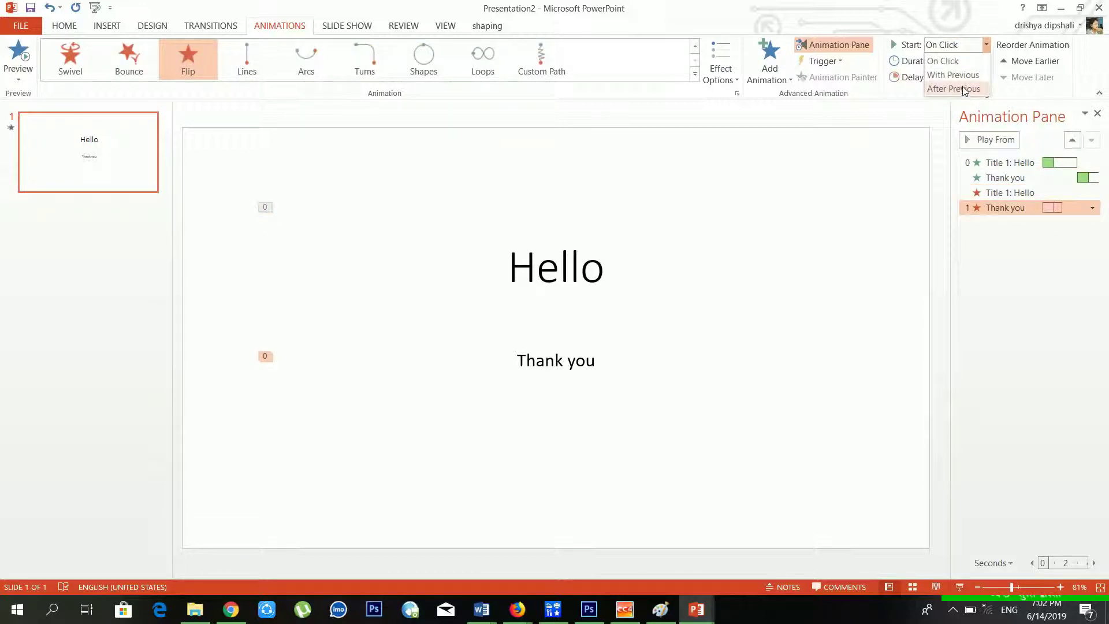
pyautogui.click(963, 90)
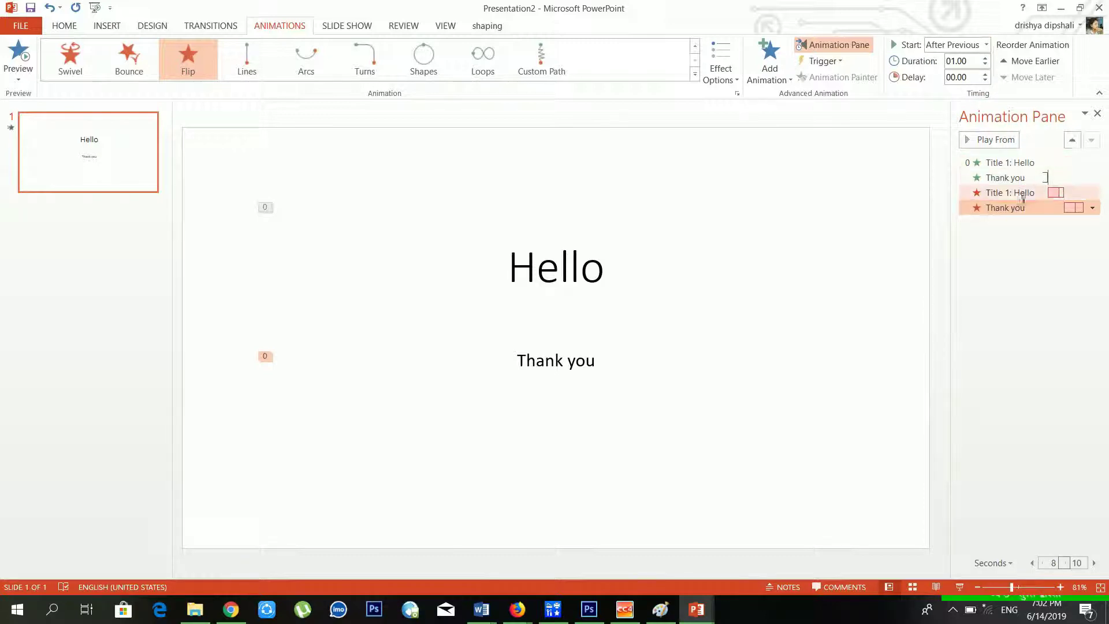
# Step: Select the Title 1: Hello entry and keep its delay at 00.00
pyautogui.click(1014, 163)
pyautogui.click(1012, 178)
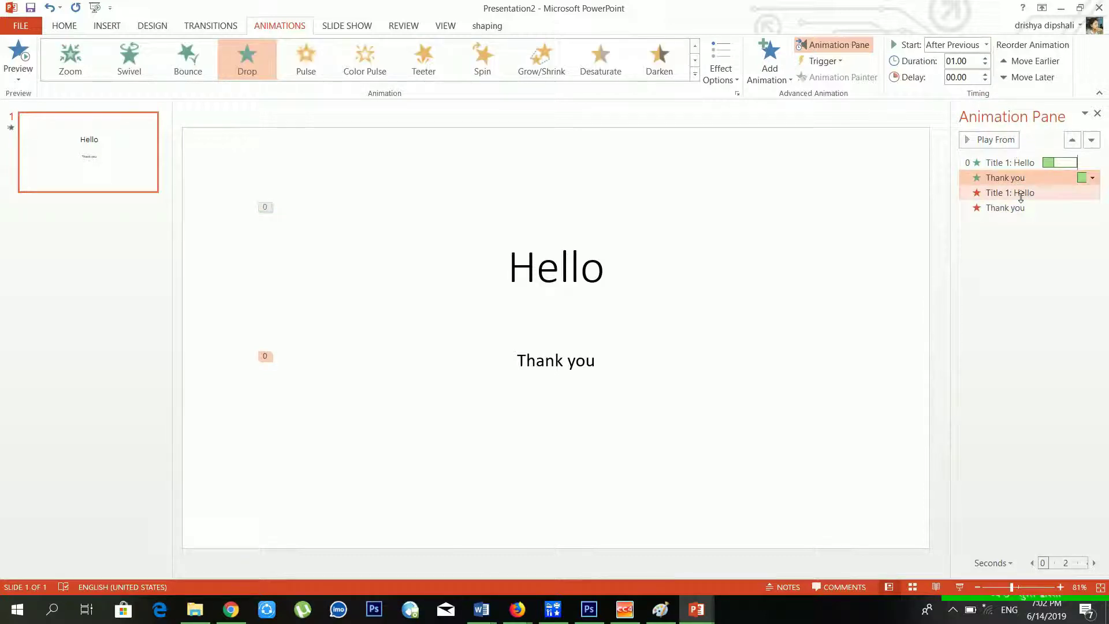
pyautogui.click(1014, 193)
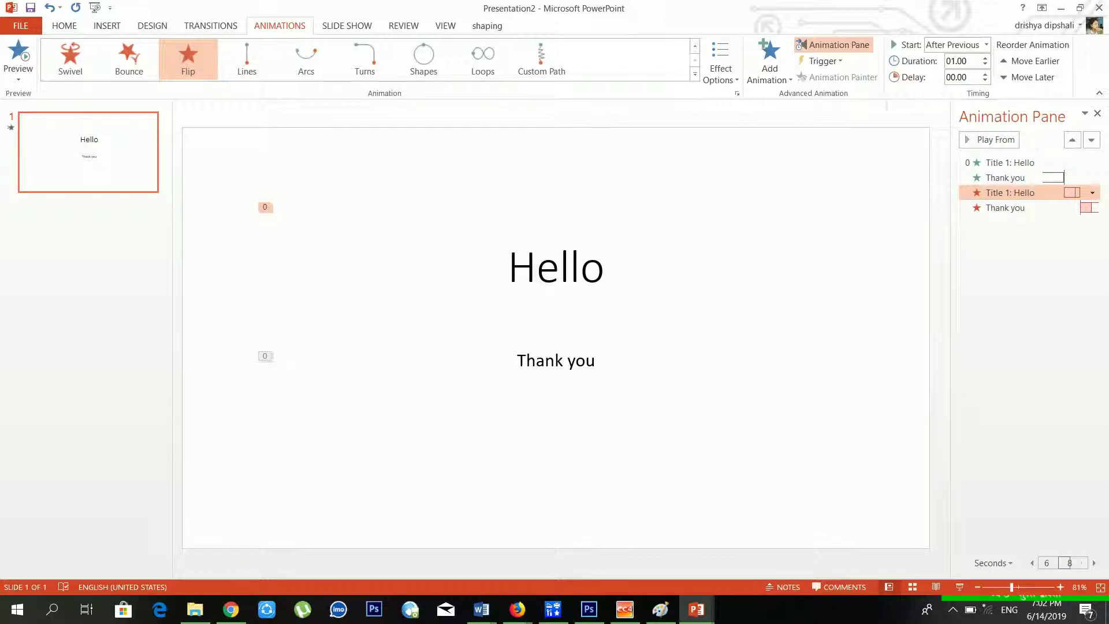
pyautogui.click(973, 77)
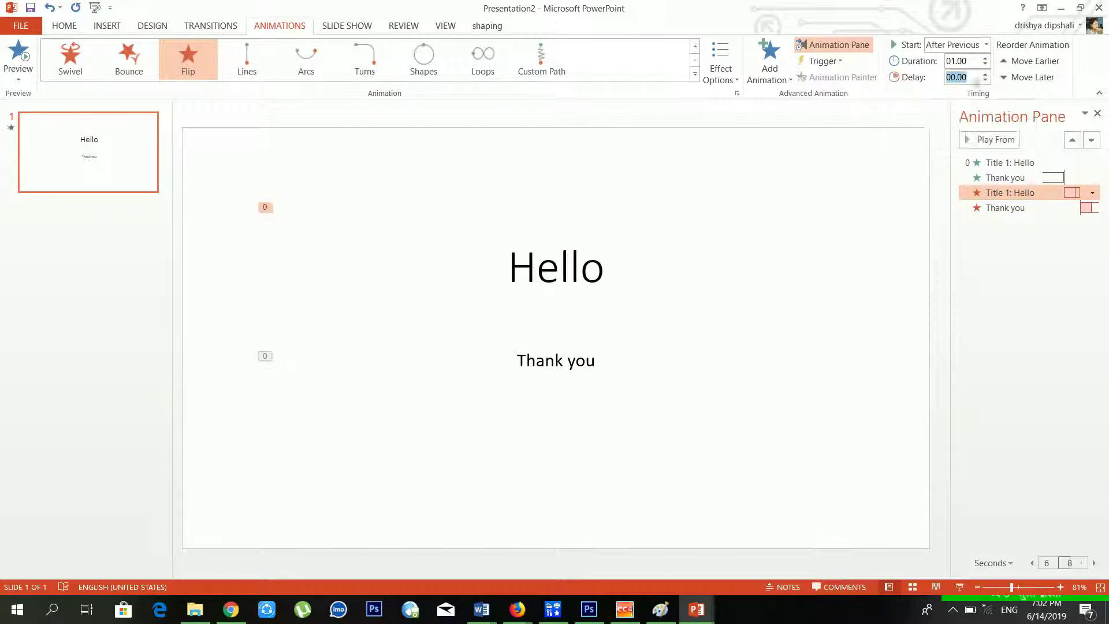
pyautogui.click(986, 74)
pyautogui.click(987, 79)
# Step: Review each animation entry in the Animation Pane, then clear the selection
pyautogui.click(618, 254)
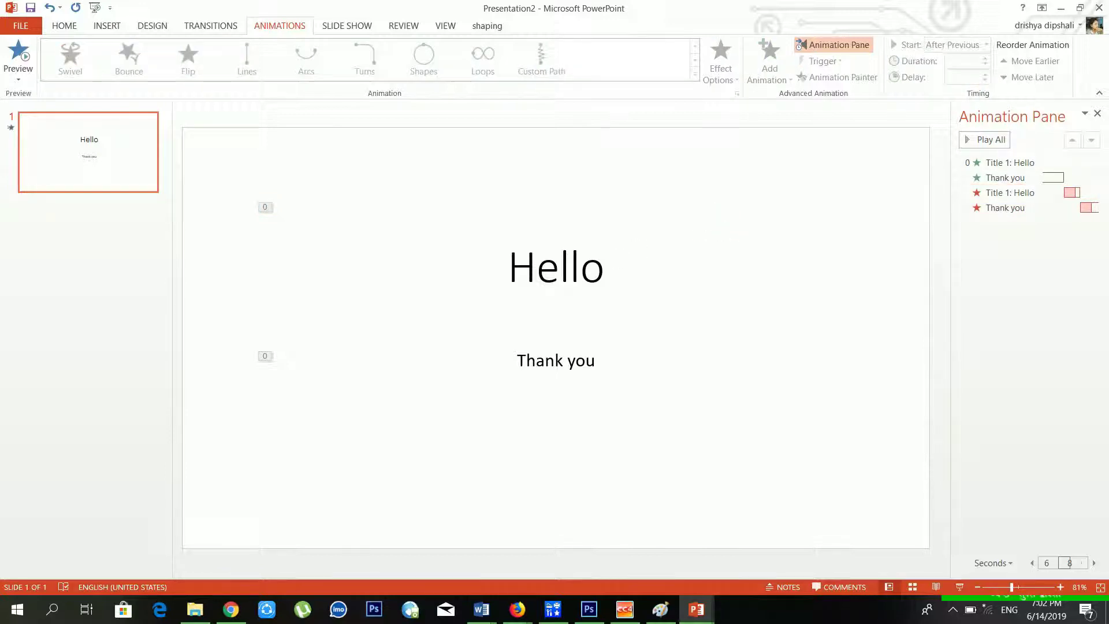
pyautogui.click(1011, 162)
pyautogui.click(1011, 177)
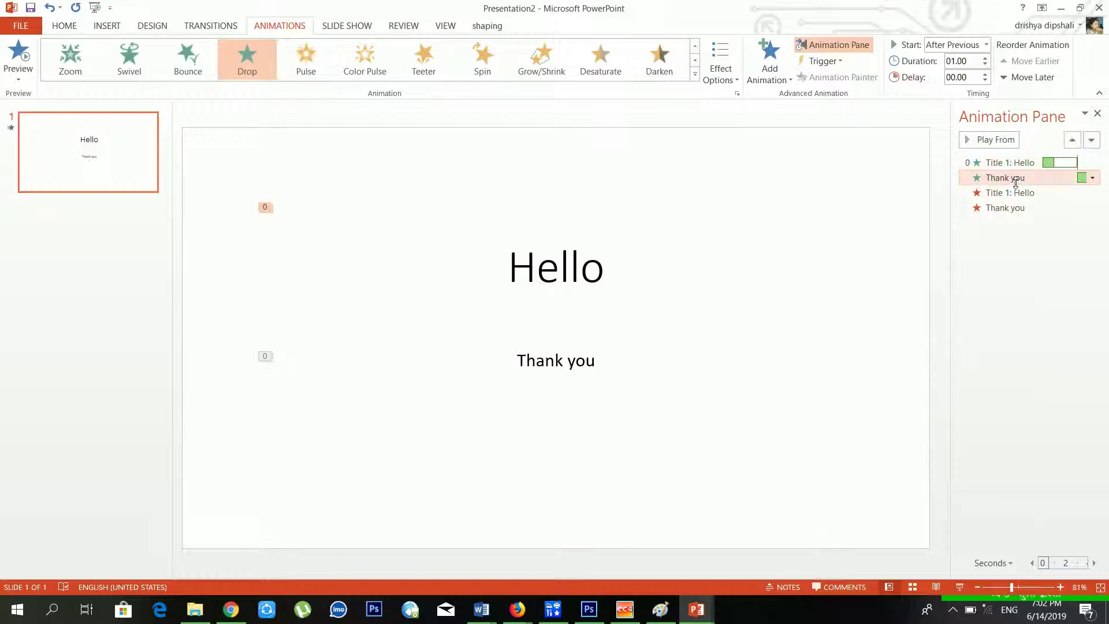
pyautogui.click(1017, 194)
pyautogui.click(1011, 208)
pyautogui.click(1017, 193)
pyautogui.click(1013, 178)
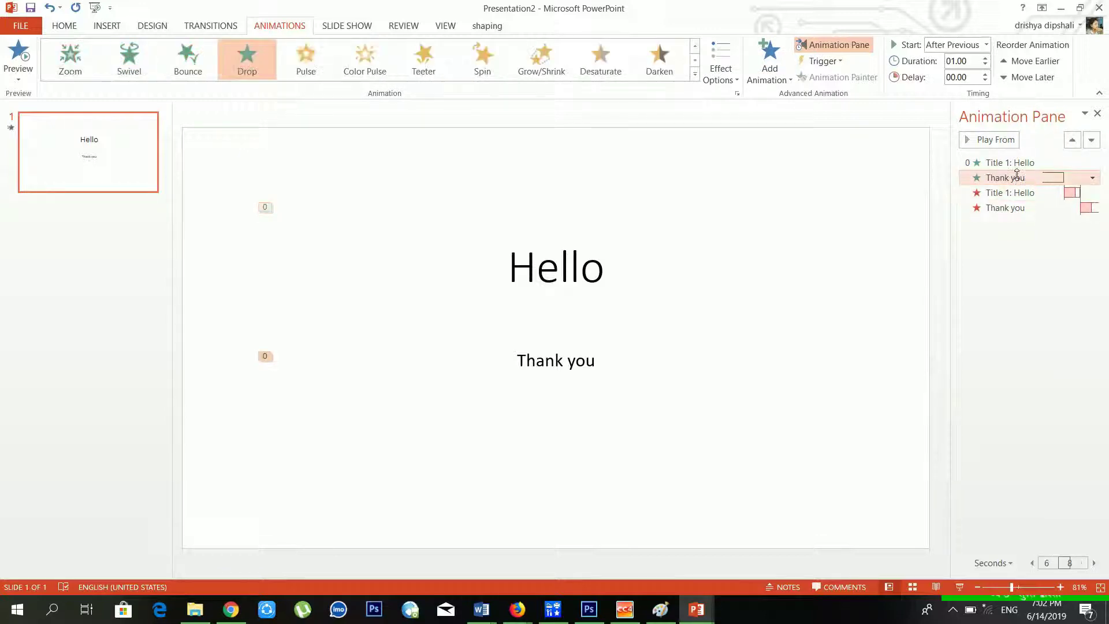
pyautogui.click(1011, 162)
pyautogui.click(620, 180)
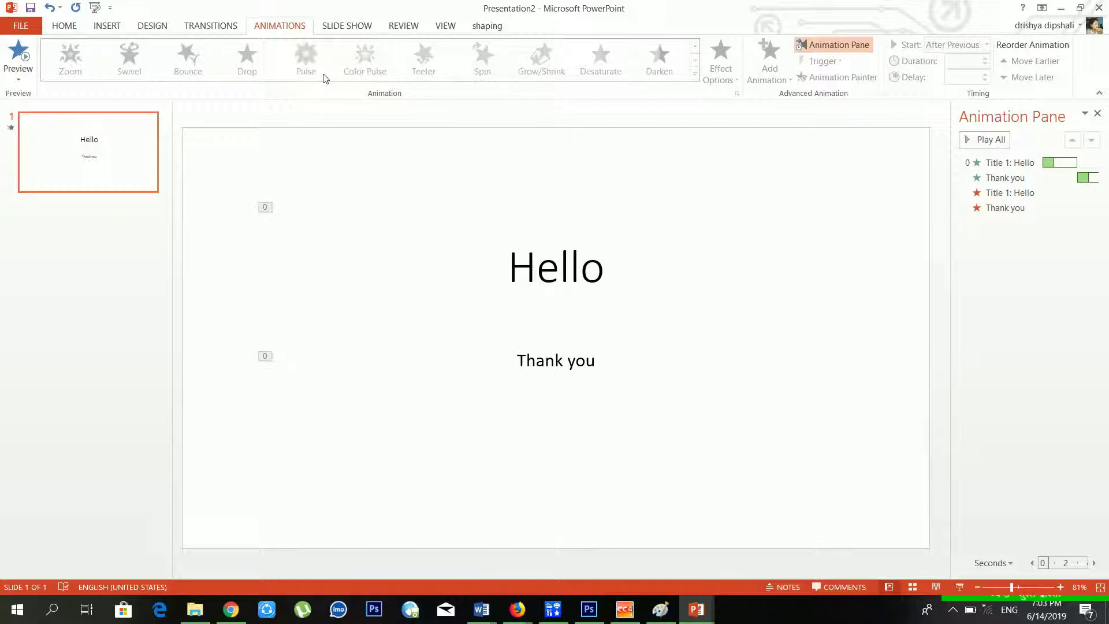
# Step: Apply the golden preset gradient fill from Format Background to all slides
pyautogui.click(166, 30)
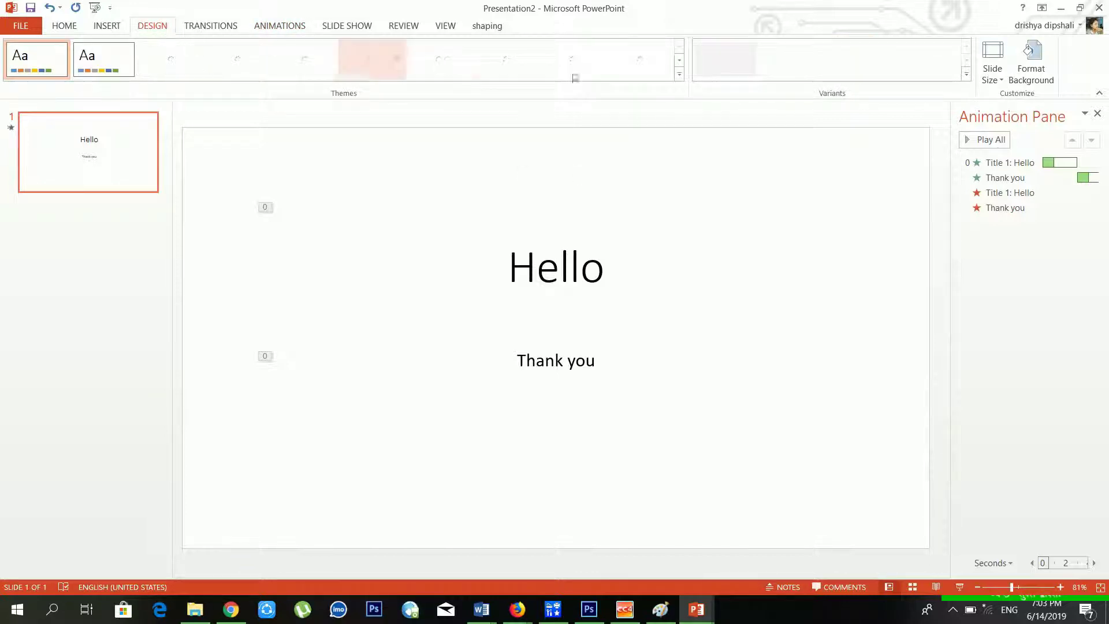
pyautogui.click(1037, 80)
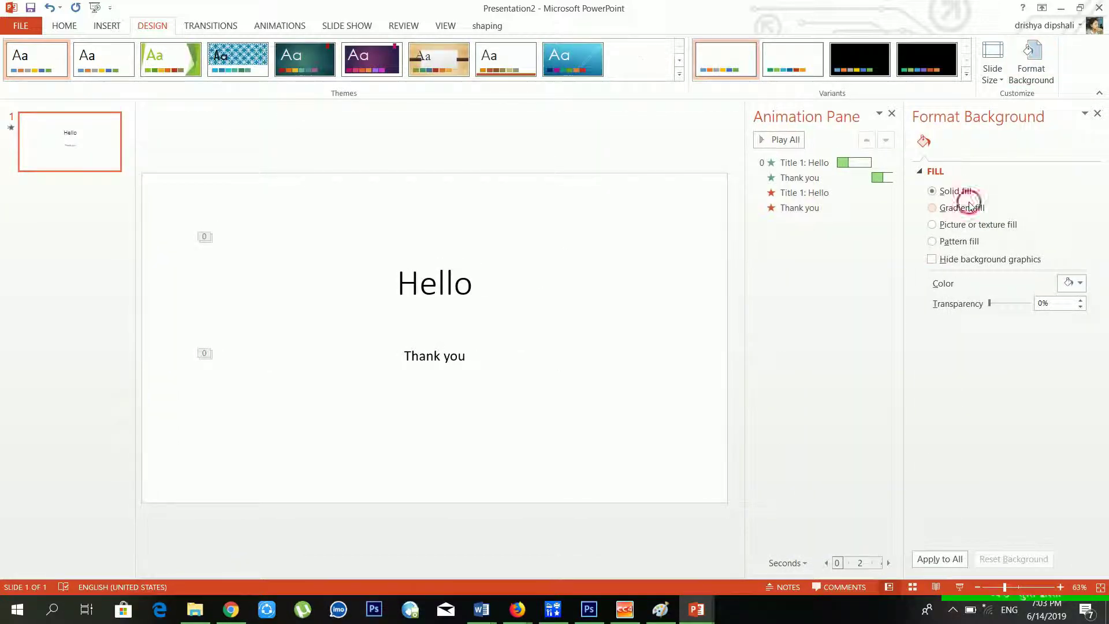
pyautogui.click(964, 206)
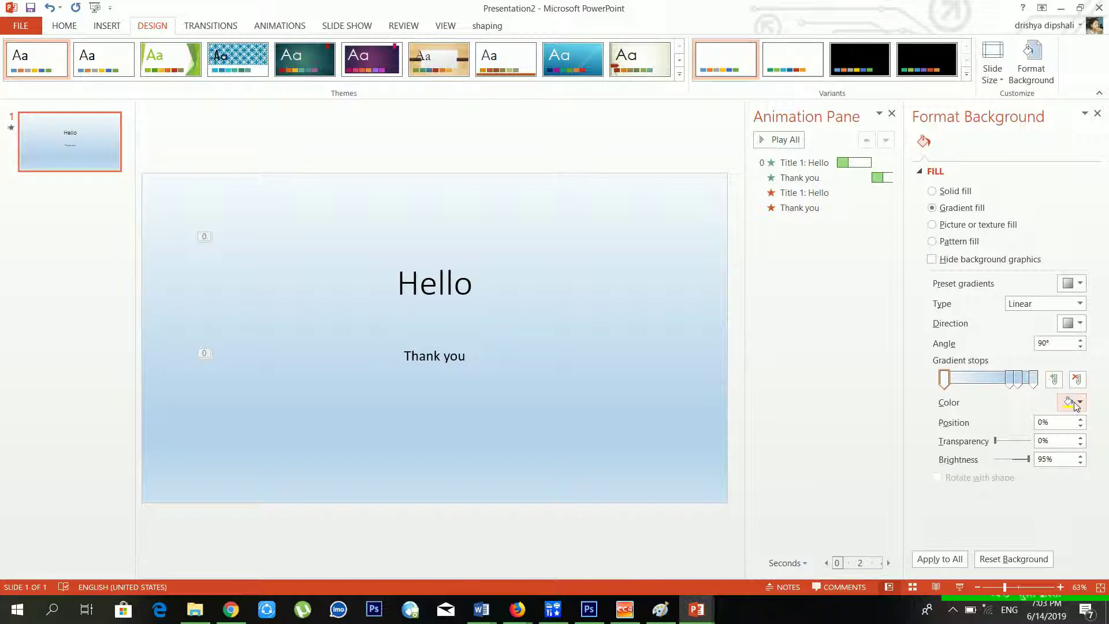
pyautogui.click(1079, 283)
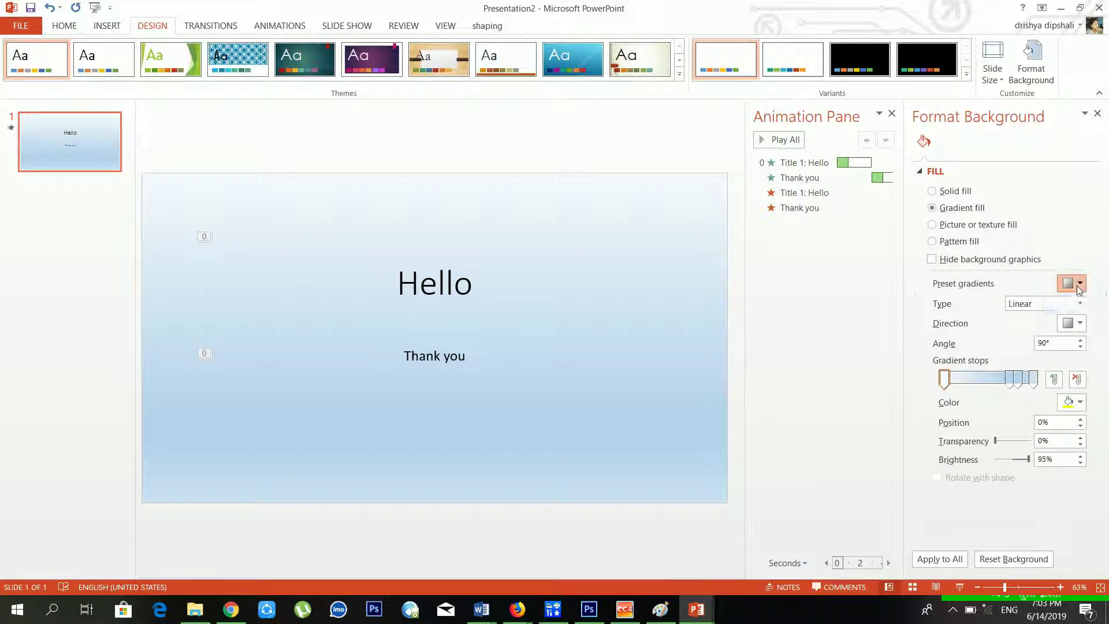
pyautogui.click(1035, 378)
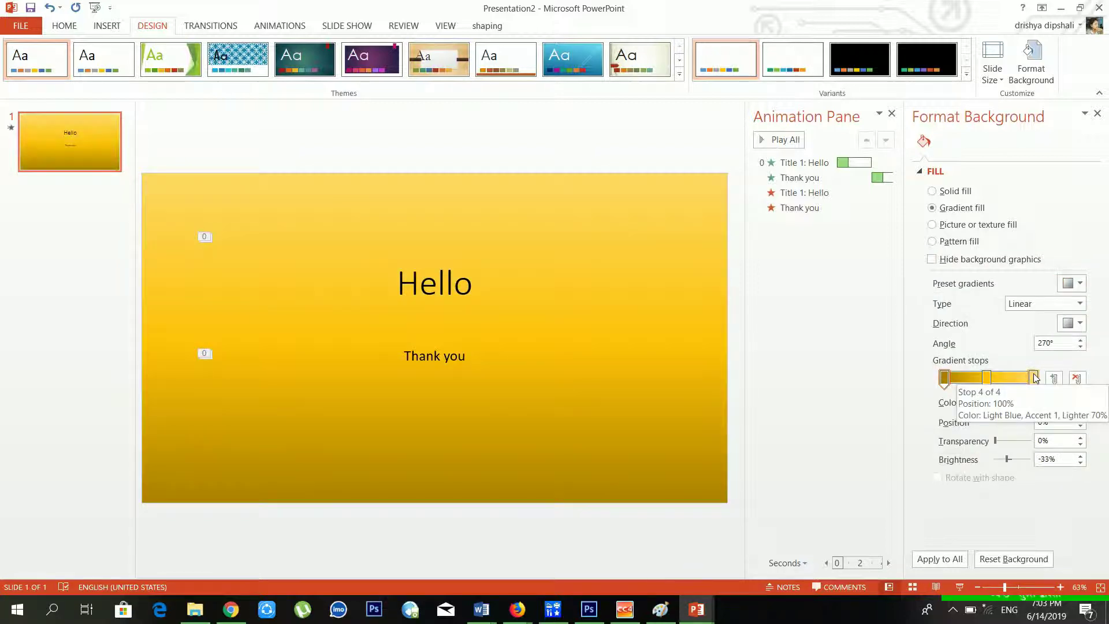
pyautogui.click(958, 559)
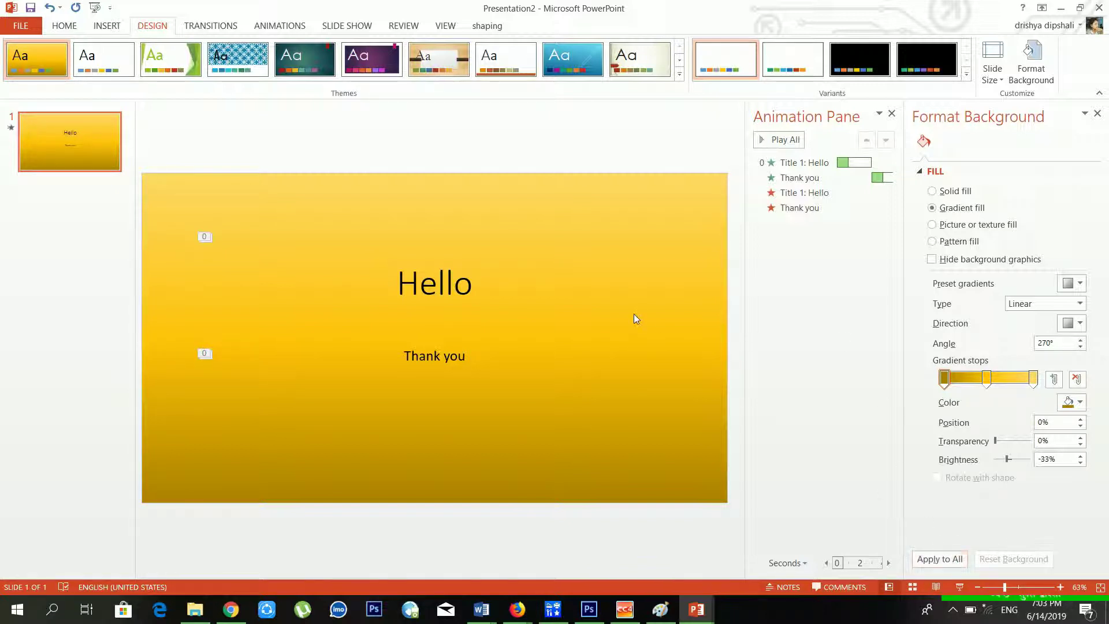
pyautogui.click(351, 25)
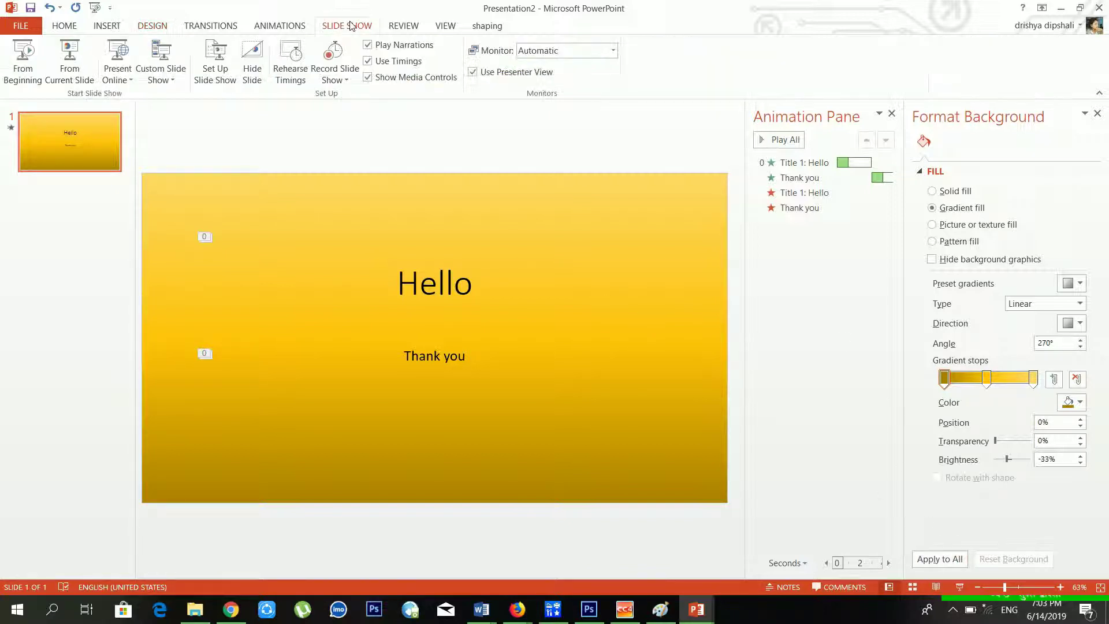
pyautogui.click(36, 58)
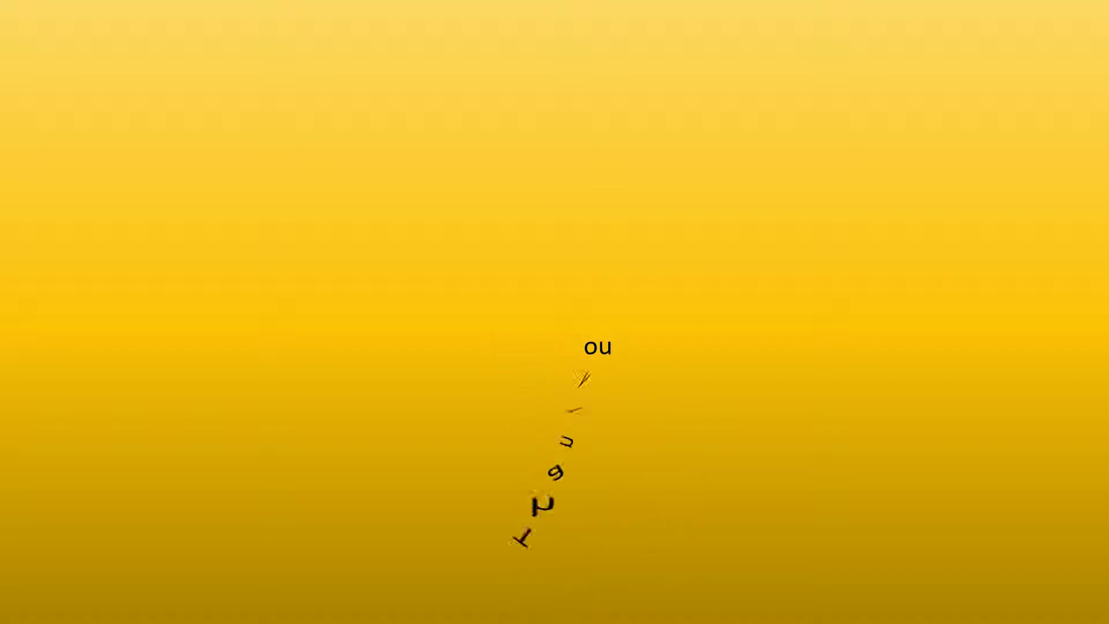
pyautogui.press('Escape')
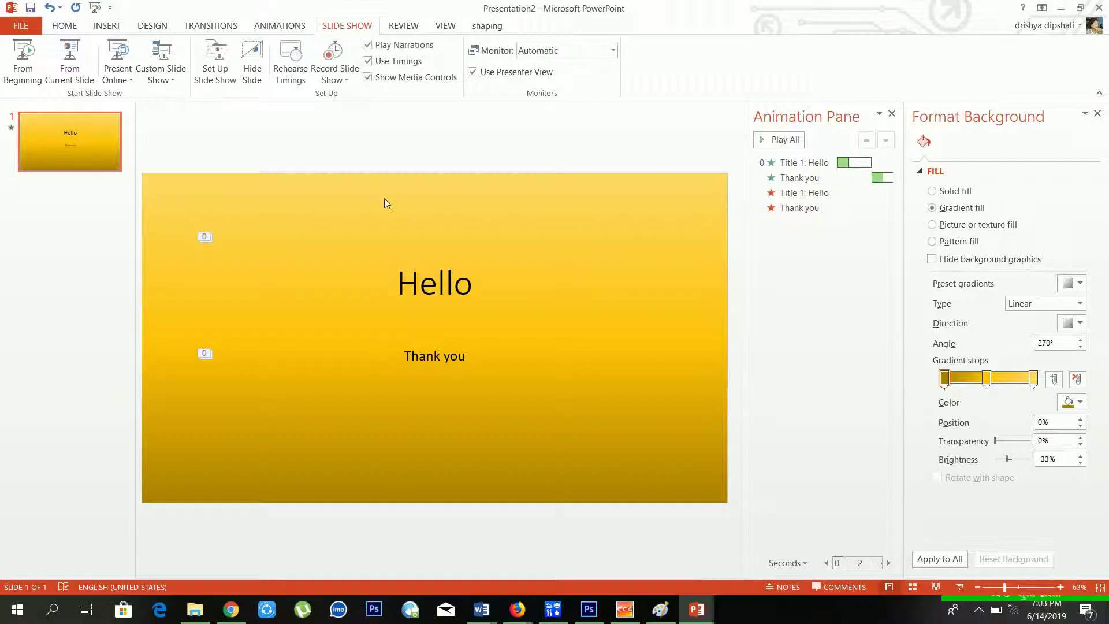
pyautogui.click(449, 272)
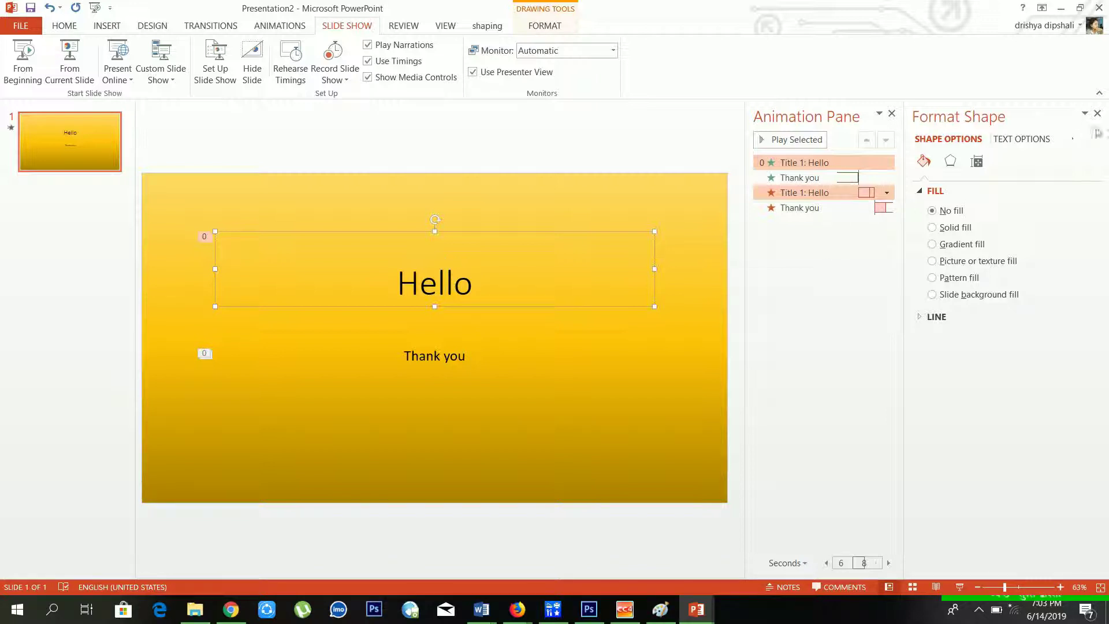
# Step: Close Format Shape and check the Animations tab's effect options and animation list without changes
pyautogui.click(1098, 113)
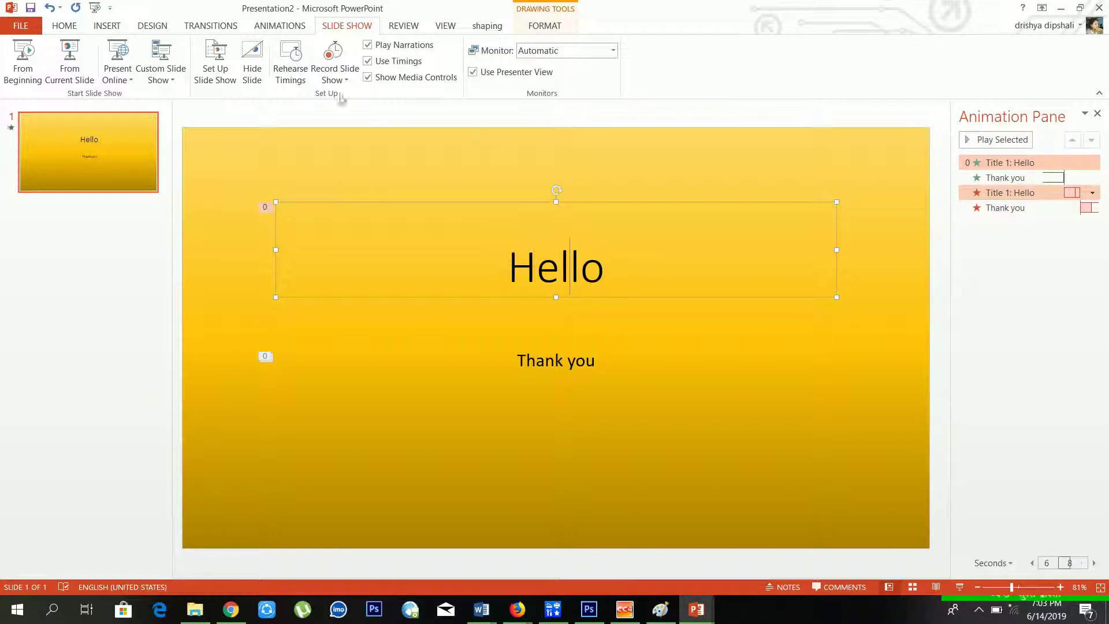
pyautogui.click(213, 27)
pyautogui.click(271, 27)
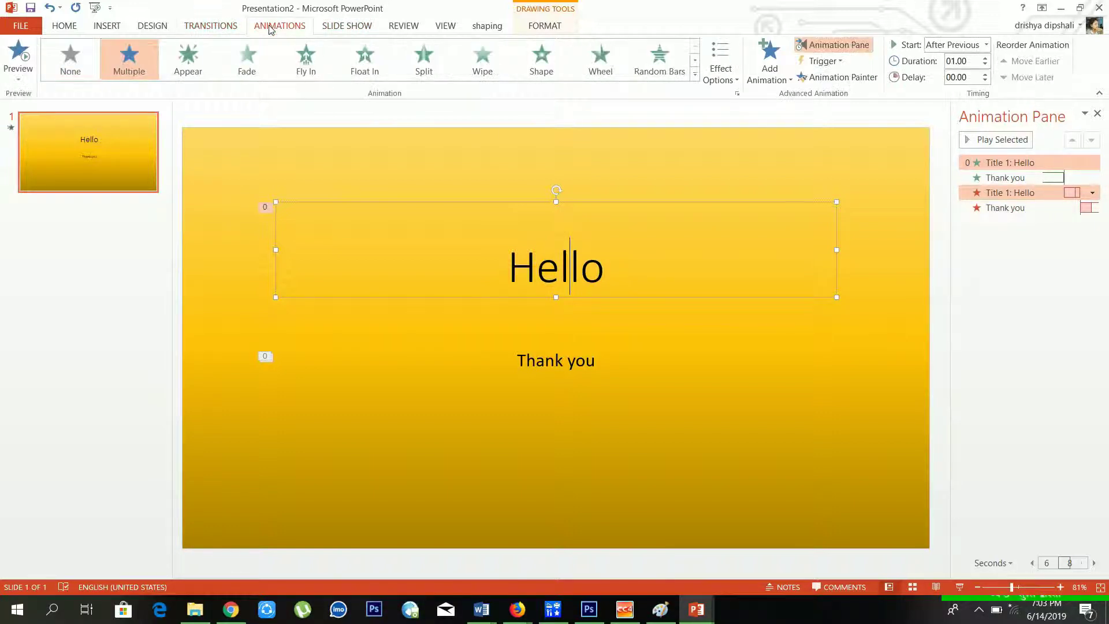
pyautogui.click(732, 81)
pyautogui.click(581, 266)
pyautogui.click(785, 70)
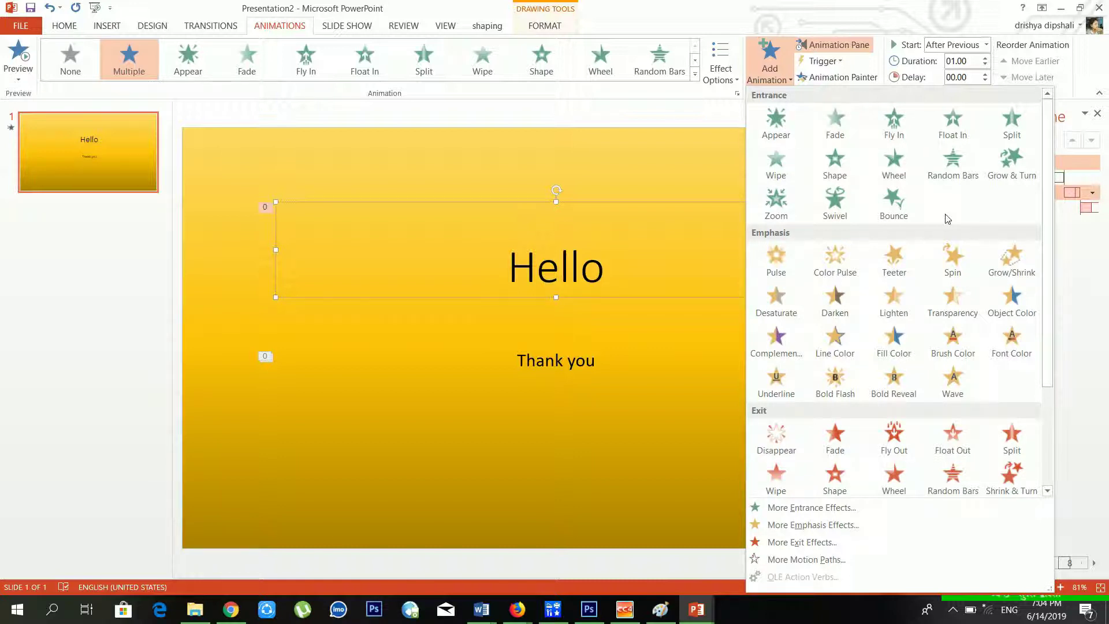
pyautogui.press('Escape')
pyautogui.click(995, 173)
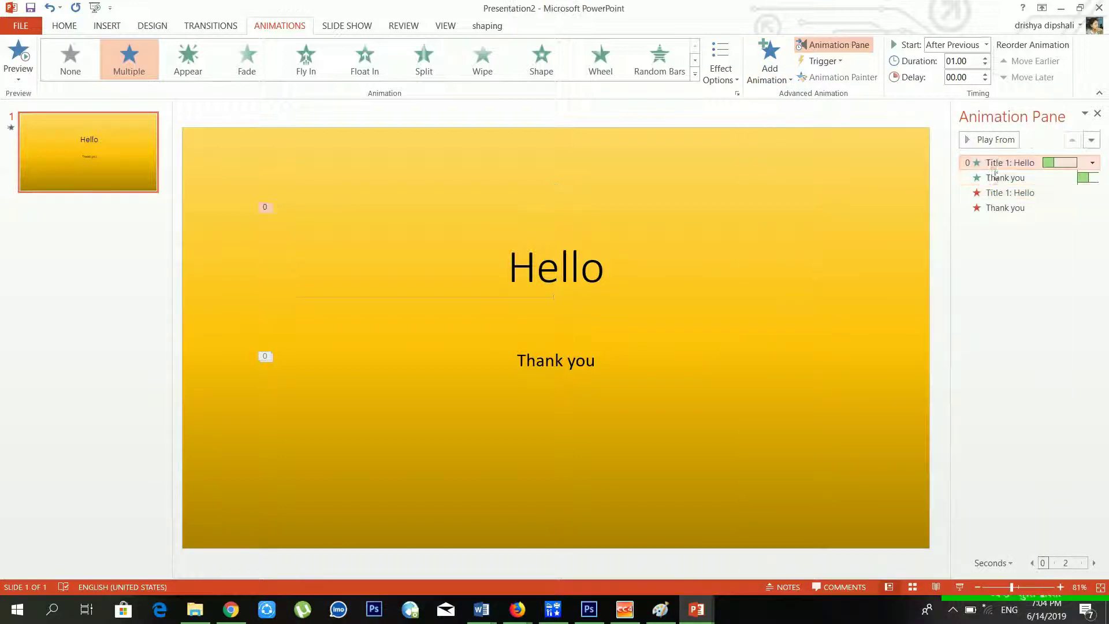
# Step: Remove the two Hello and two Thank you entries from the Animation Pane
pyautogui.click(1093, 163)
pyautogui.click(1005, 270)
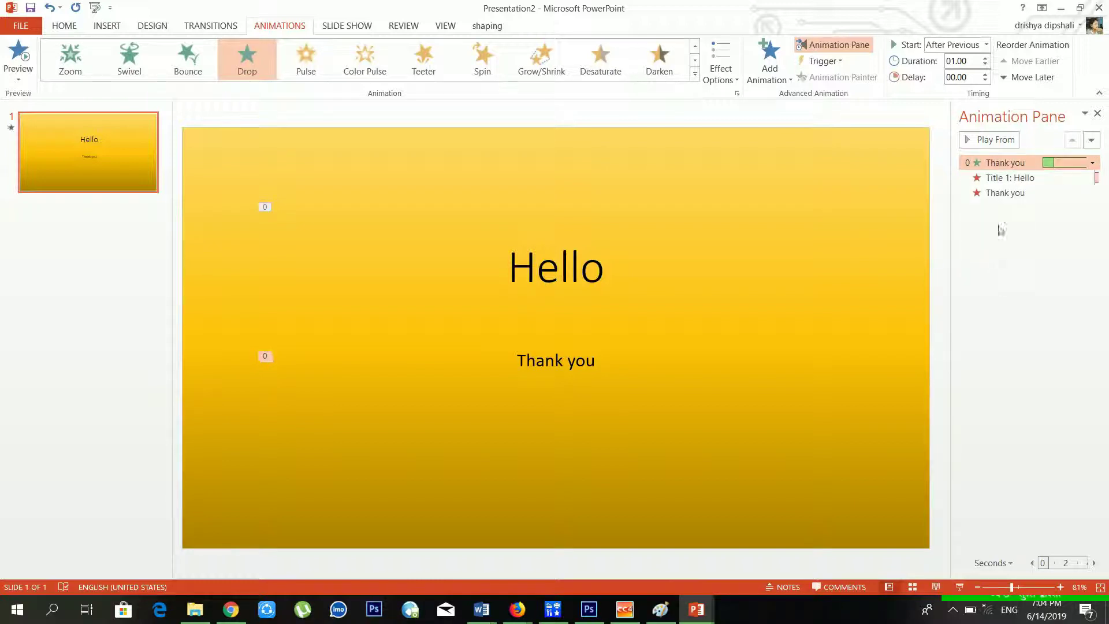
pyautogui.rightClick(1006, 175)
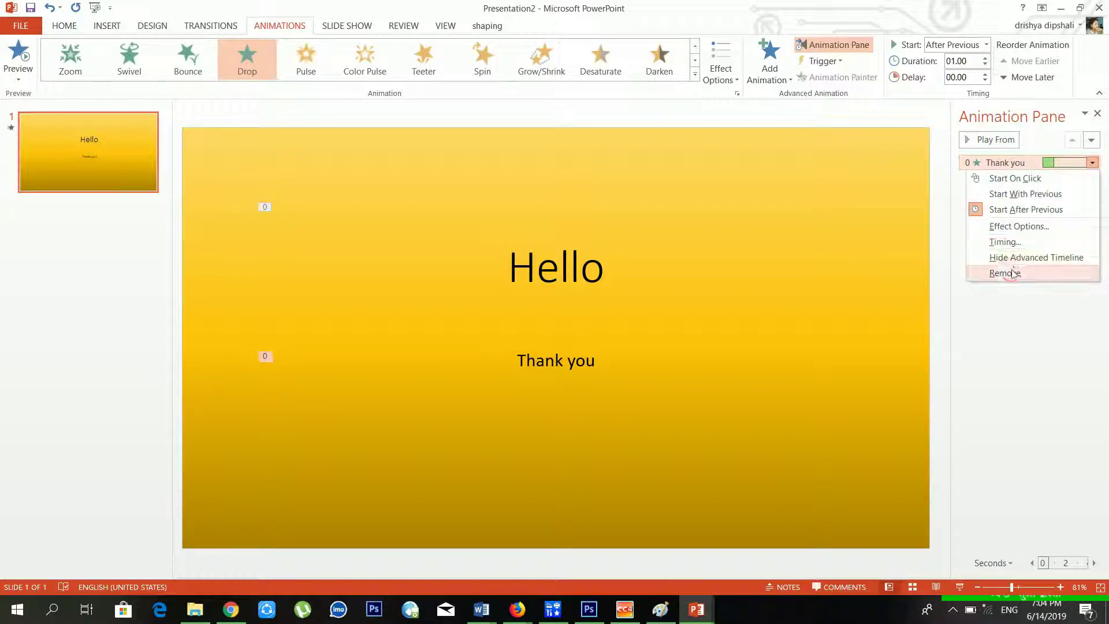
pyautogui.click(1008, 273)
pyautogui.rightClick(1025, 175)
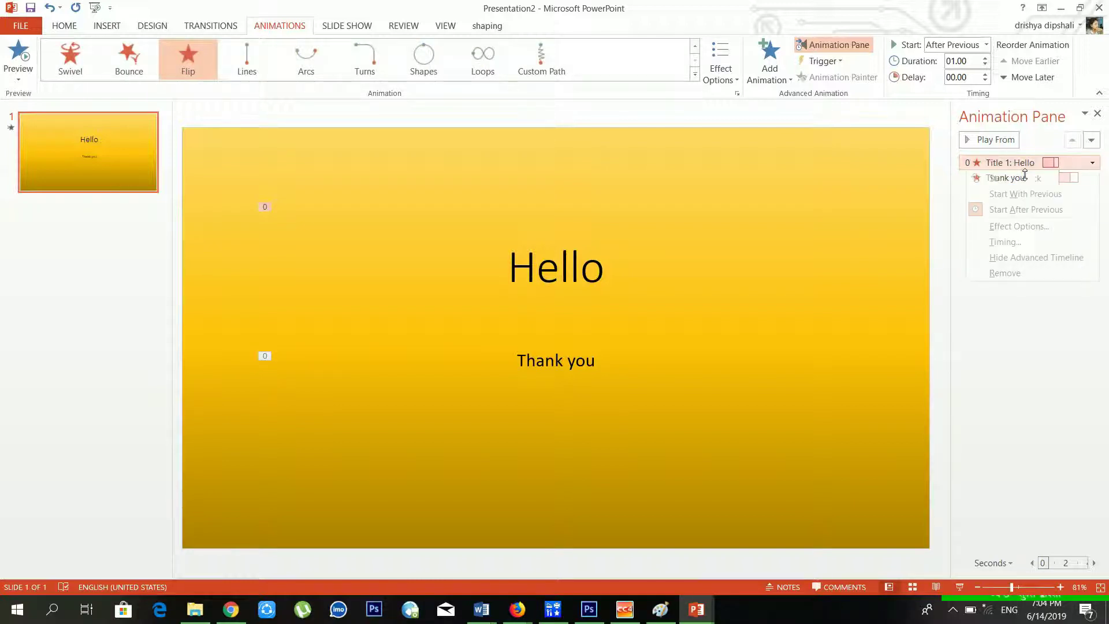
pyautogui.click(1008, 272)
pyautogui.rightClick(1009, 169)
pyautogui.click(1027, 272)
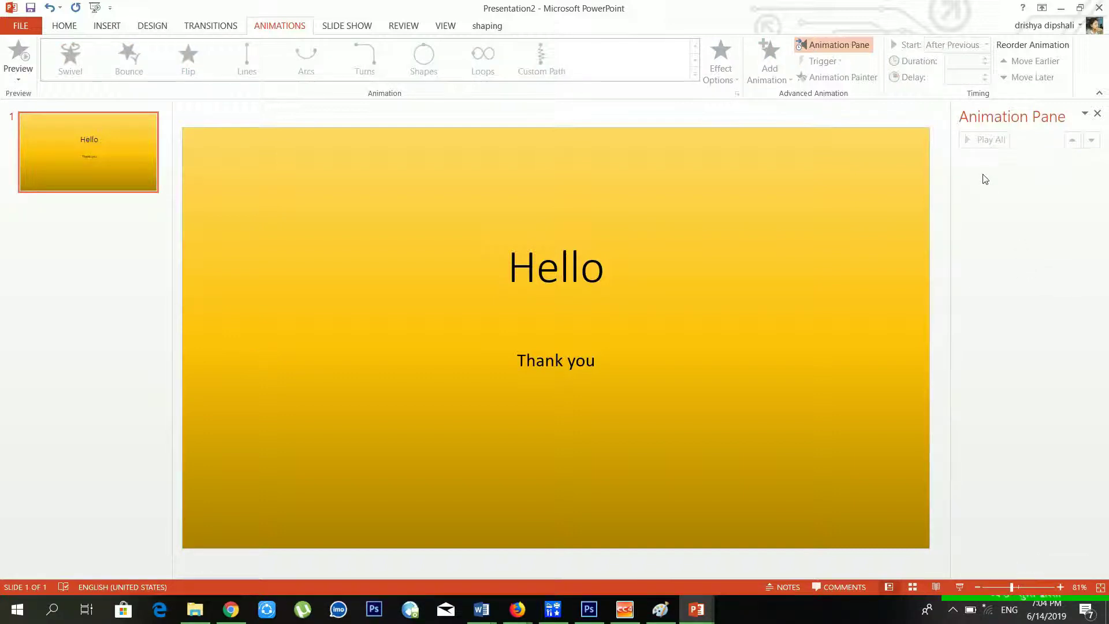
# Step: Add a blank second slide from the Insert tab's New Slide layouts
pyautogui.click(589, 262)
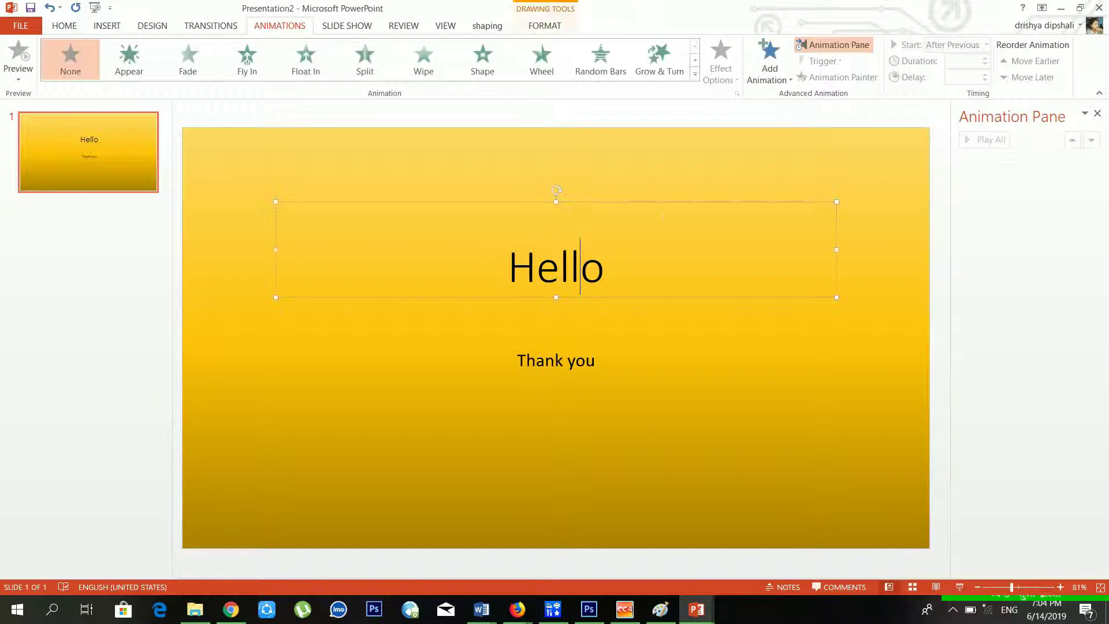
pyautogui.click(776, 87)
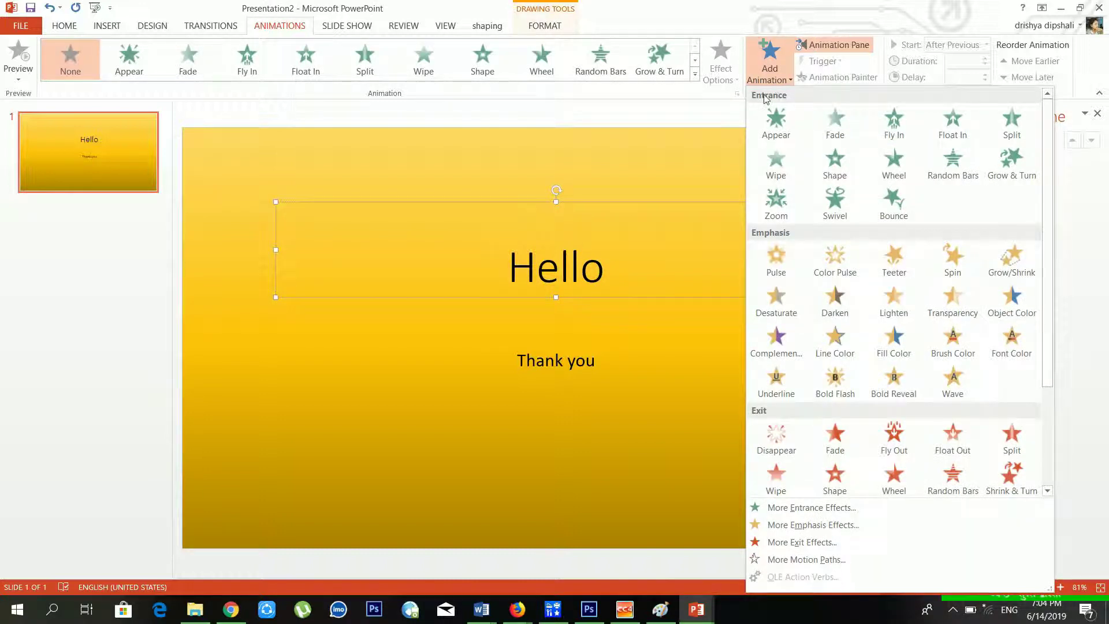
pyautogui.click(626, 188)
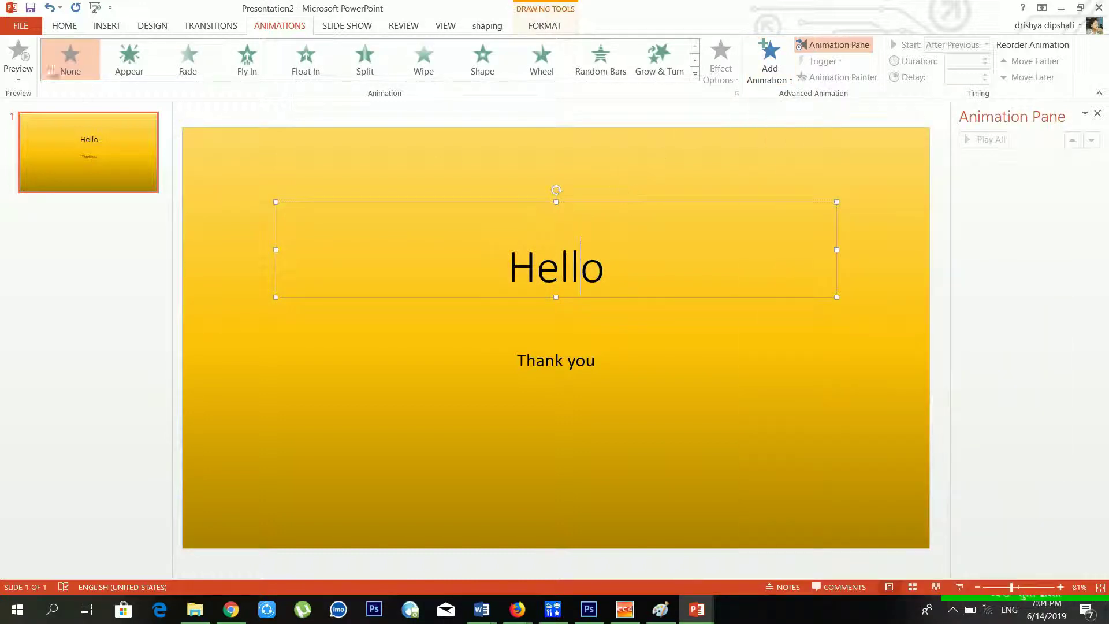
pyautogui.click(76, 27)
pyautogui.click(105, 30)
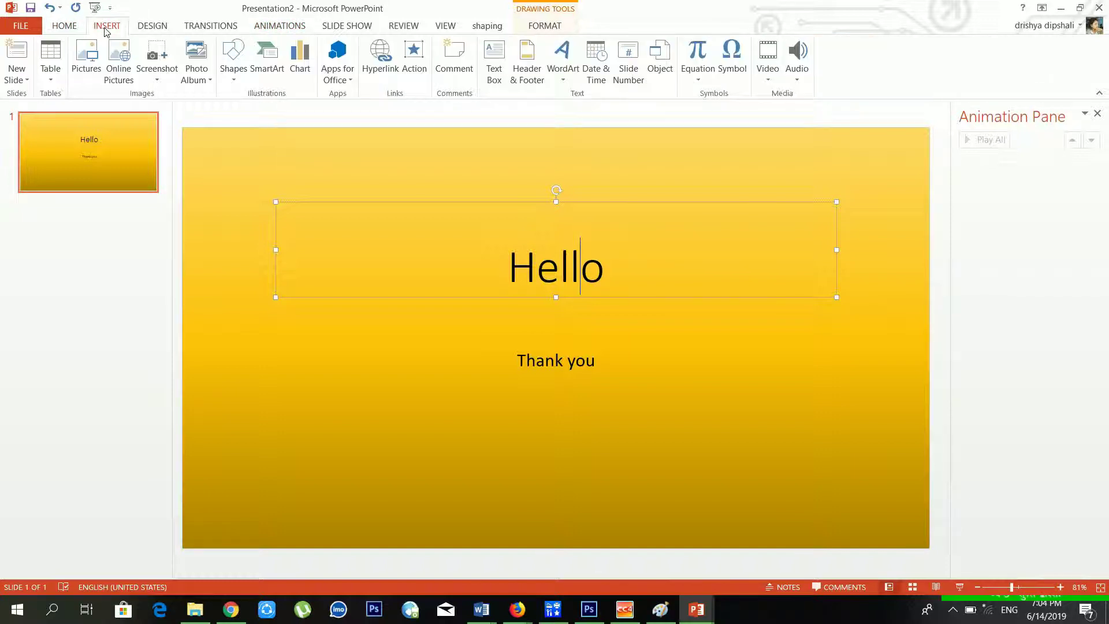
pyautogui.click(17, 78)
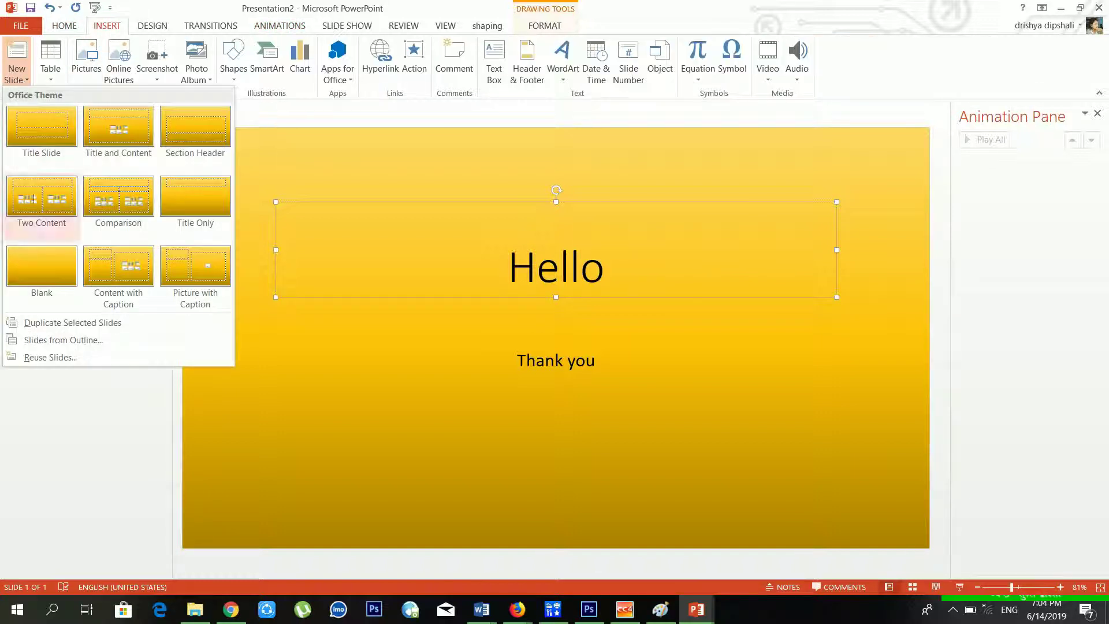
pyautogui.click(39, 264)
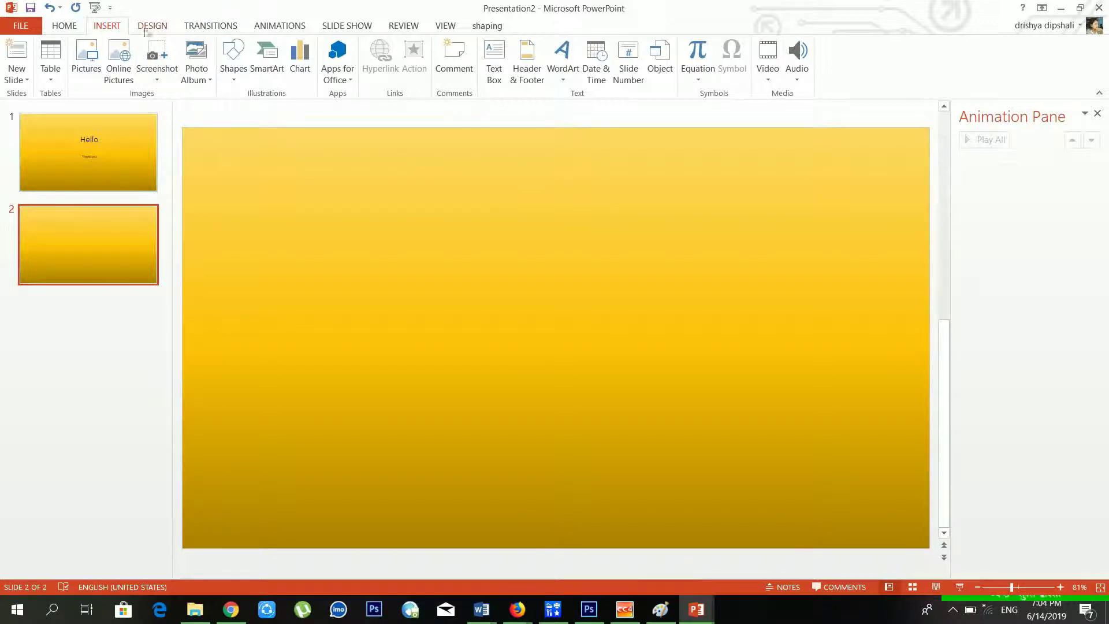
# Step: Insert the notebook-sketch photo from Pictures > Camera Roll and move it up-left
pyautogui.click(87, 46)
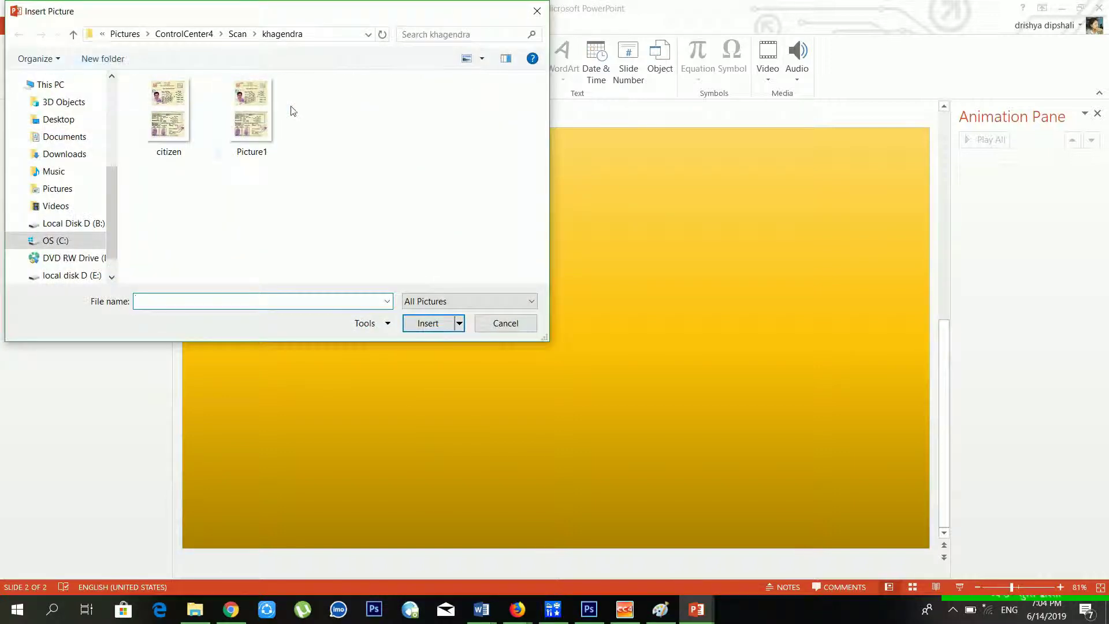
pyautogui.click(81, 120)
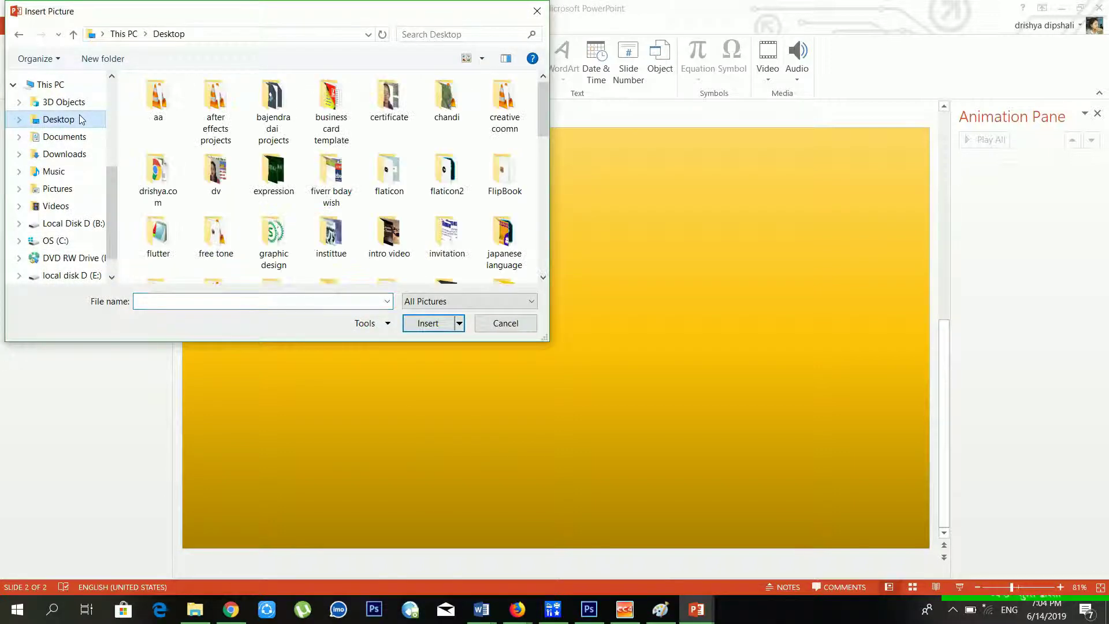
pyautogui.click(217, 178)
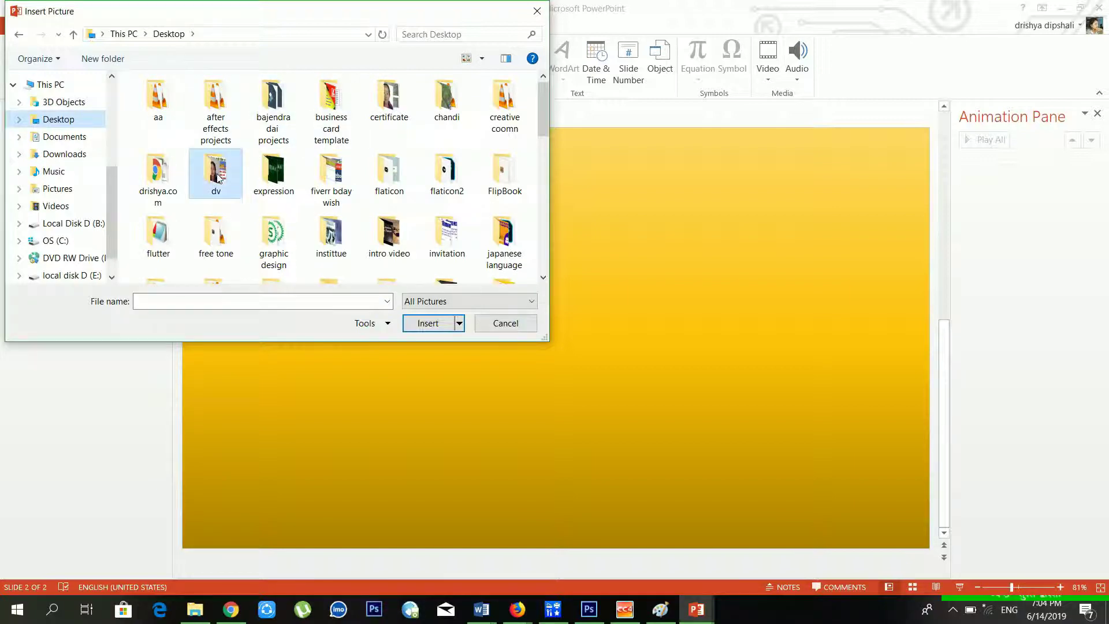
pyautogui.click(72, 189)
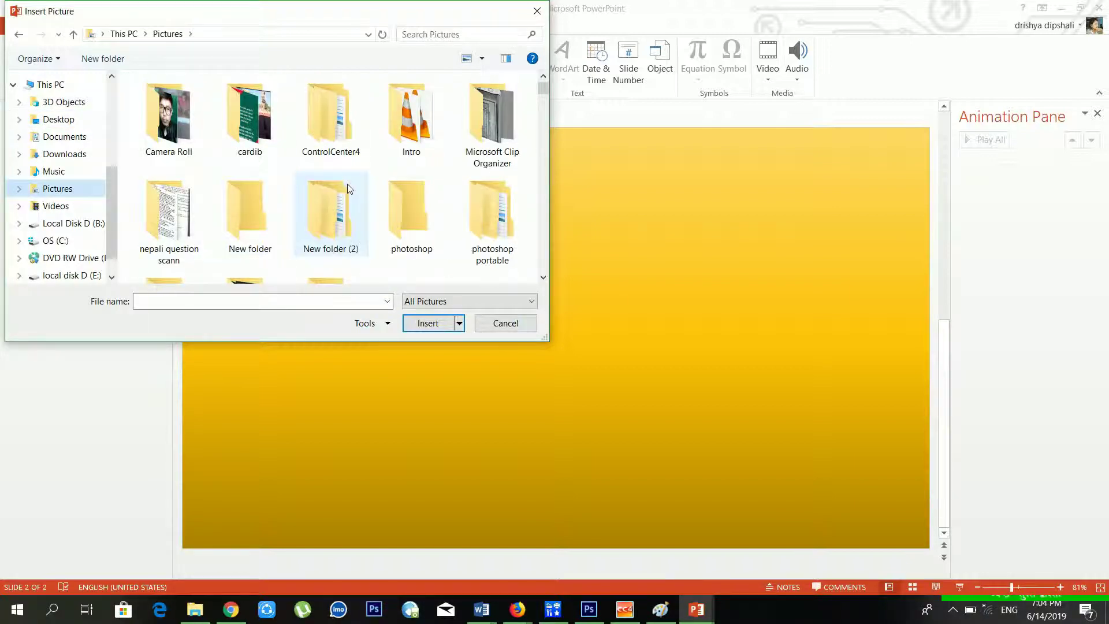
pyautogui.doubleClick(167, 115)
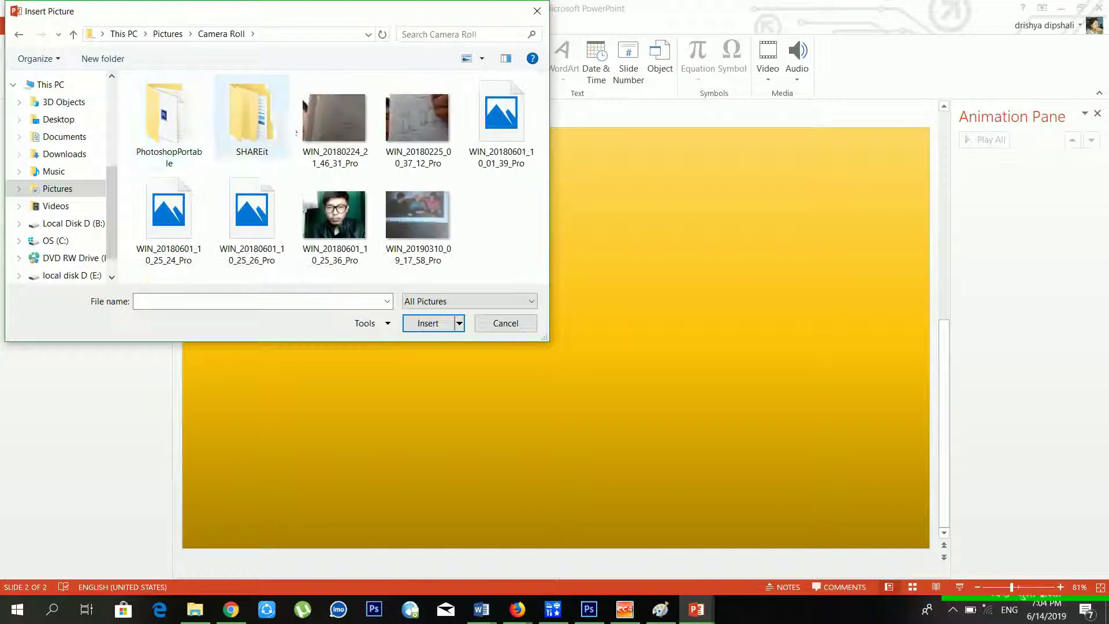
pyautogui.click(349, 130)
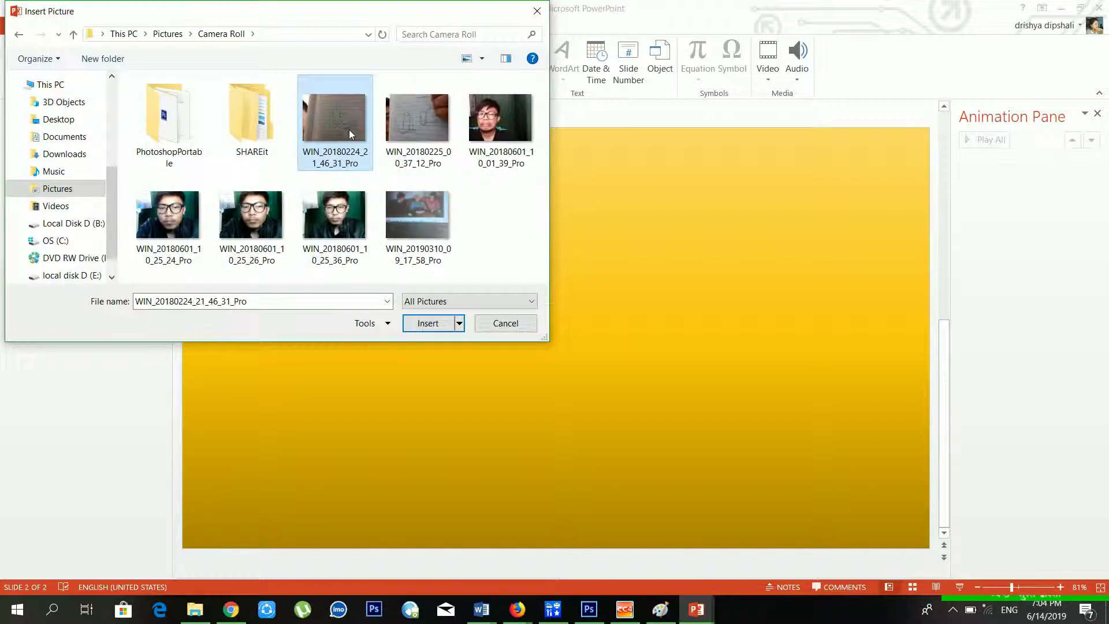
pyautogui.click(429, 324)
pyautogui.moveTo(471, 290); pyautogui.dragTo(369, 272)
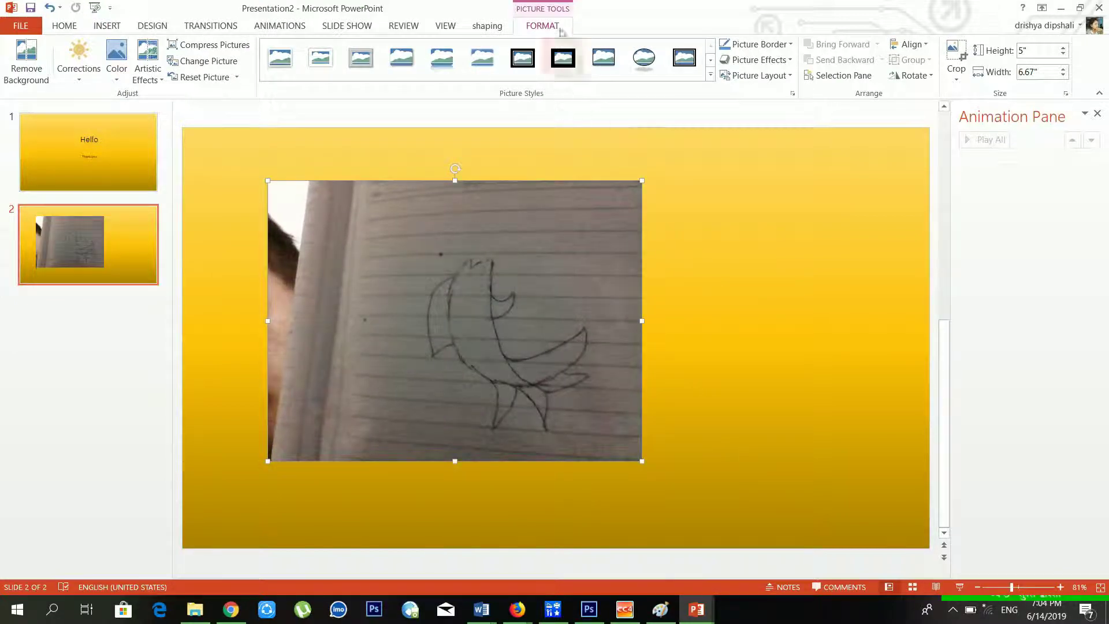
# Step: Give the sketch picture a Fly In entrance animation coming From Bottom
pyautogui.click(281, 27)
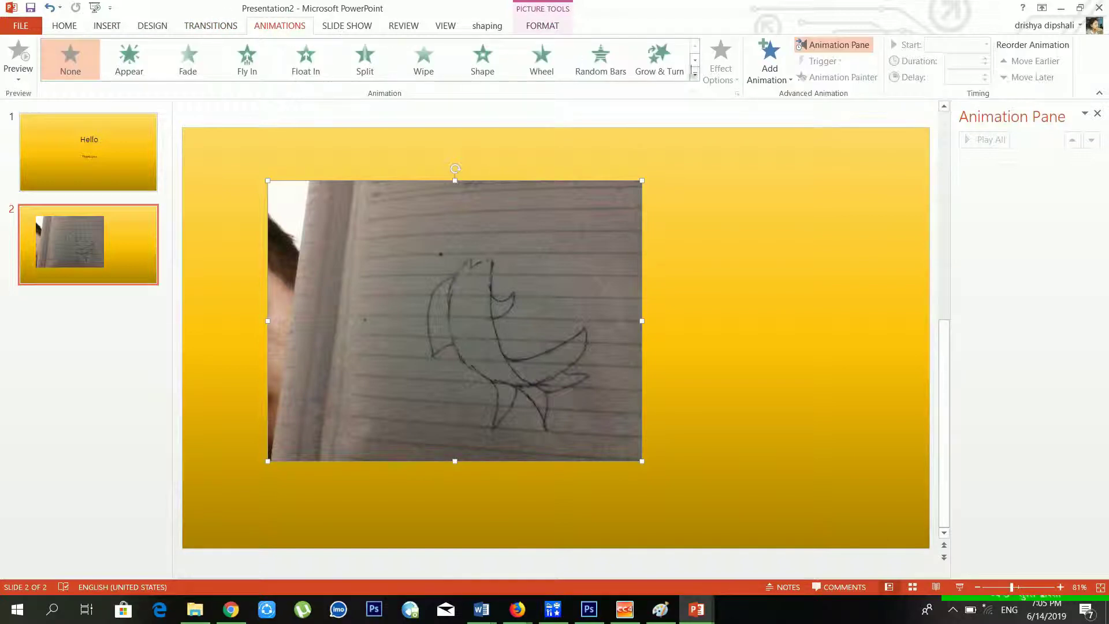
pyautogui.click(780, 75)
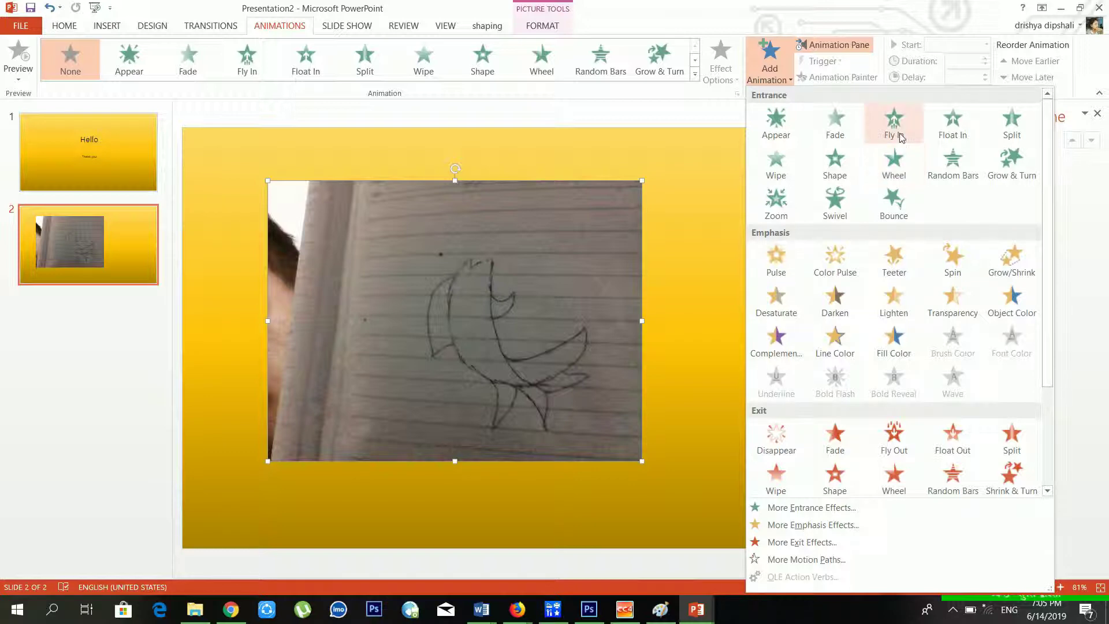
pyautogui.click(894, 124)
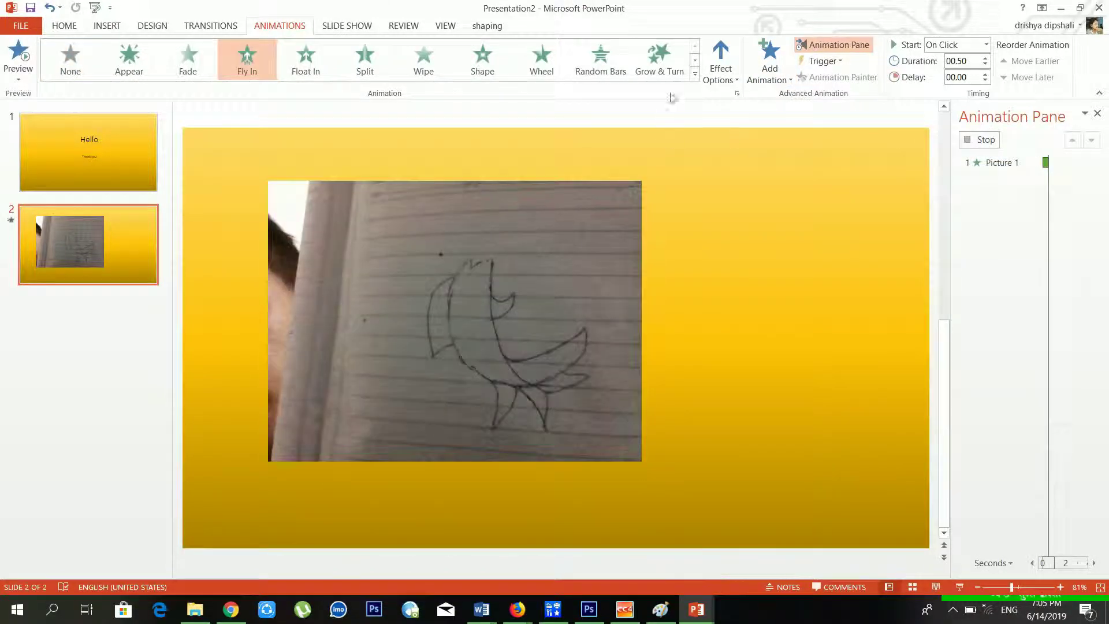
pyautogui.click(719, 74)
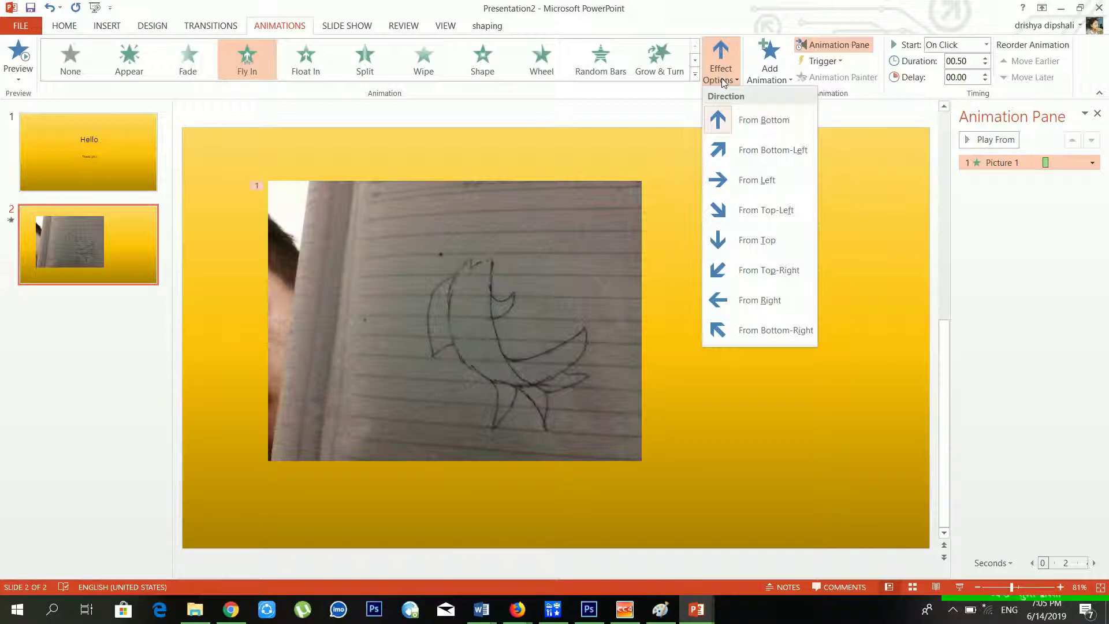
pyautogui.click(735, 128)
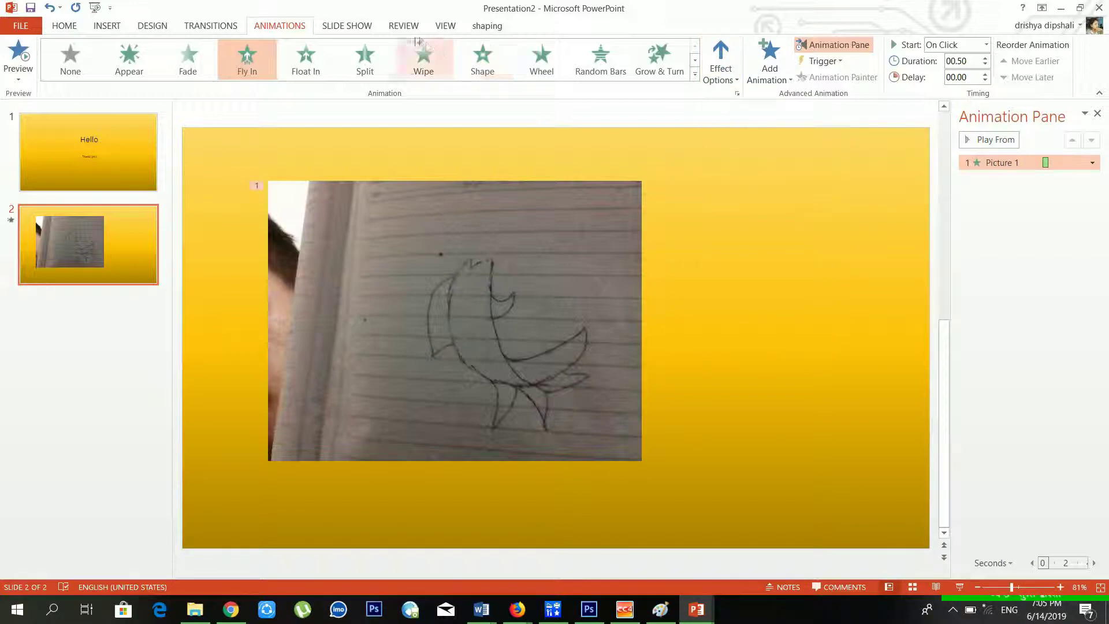
pyautogui.click(368, 29)
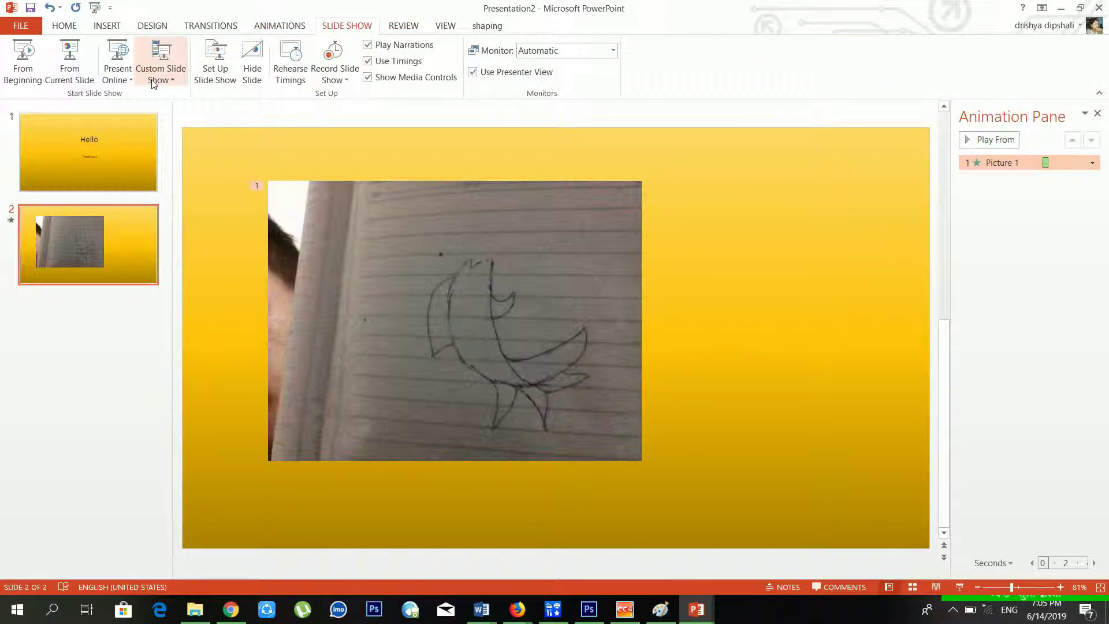
# Step: Preview the fly-in from the current slide, then change its direction to From Top
pyautogui.click(70, 60)
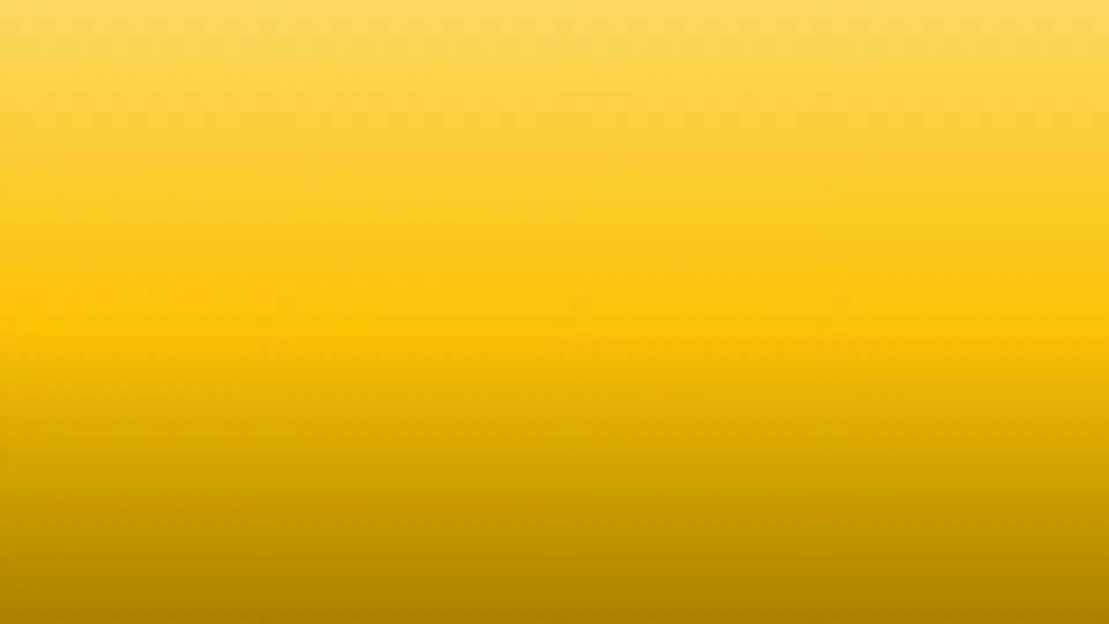
pyautogui.click(663, 312)
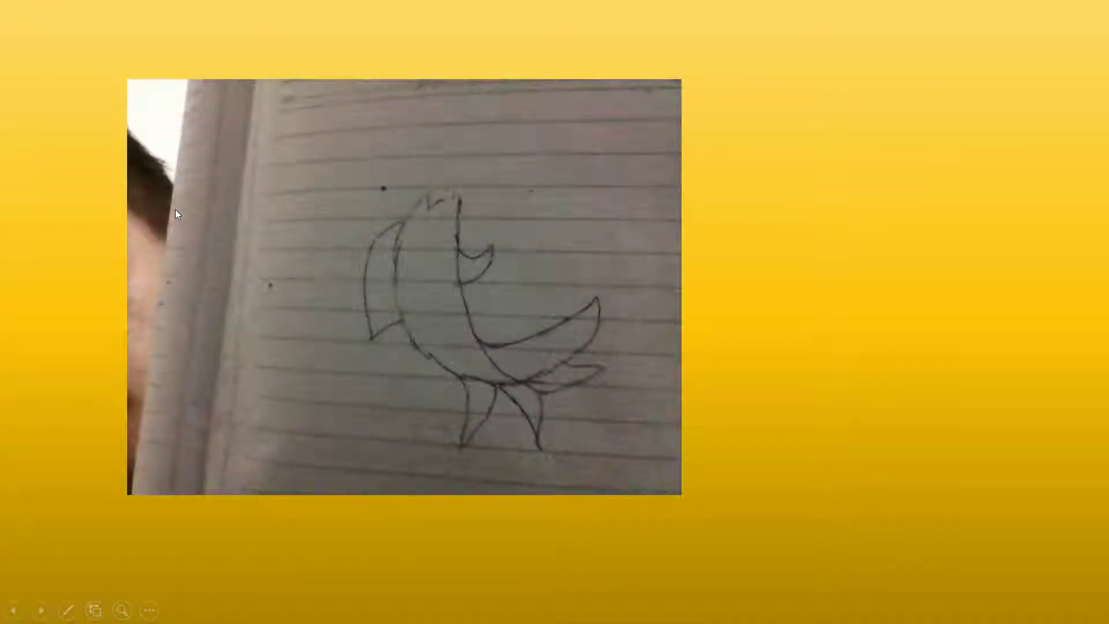
pyautogui.press('Escape')
pyautogui.click(447, 349)
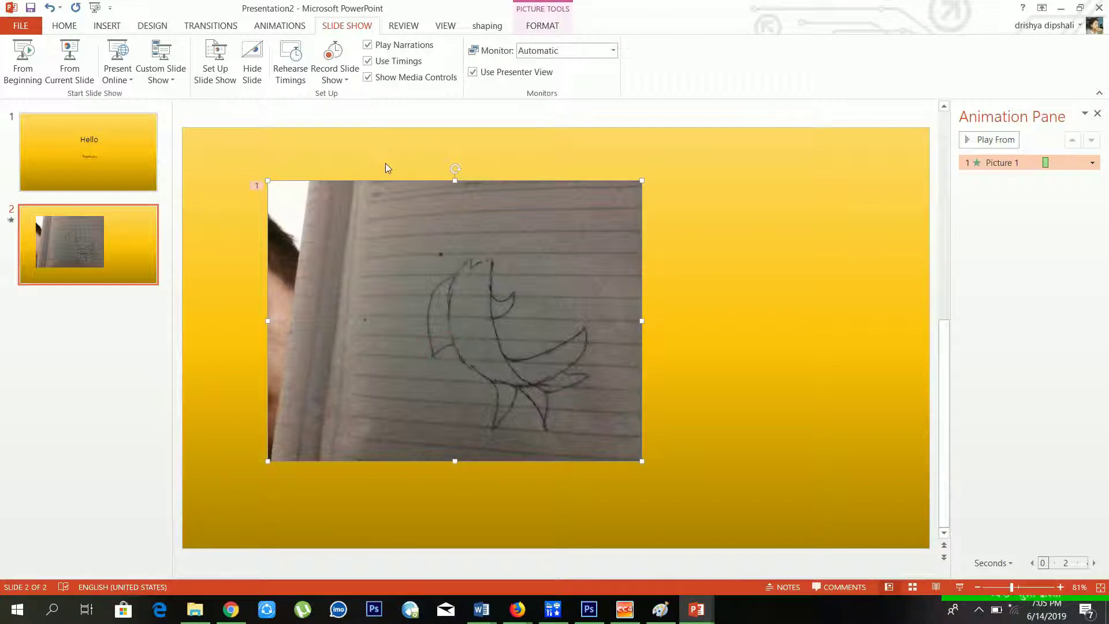
pyautogui.click(280, 26)
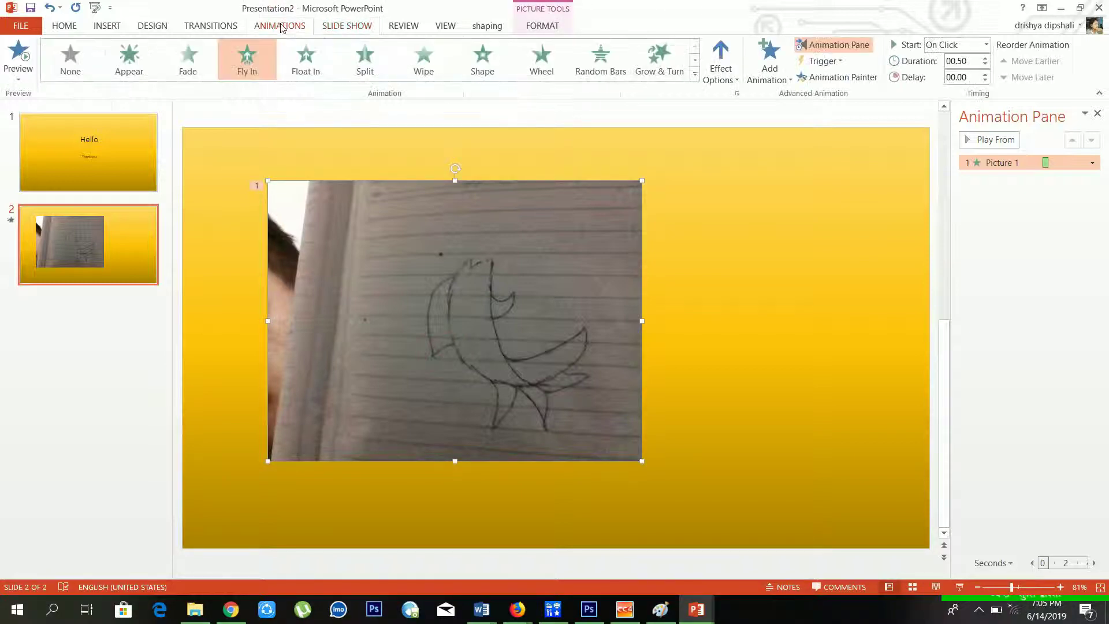
pyautogui.click(732, 80)
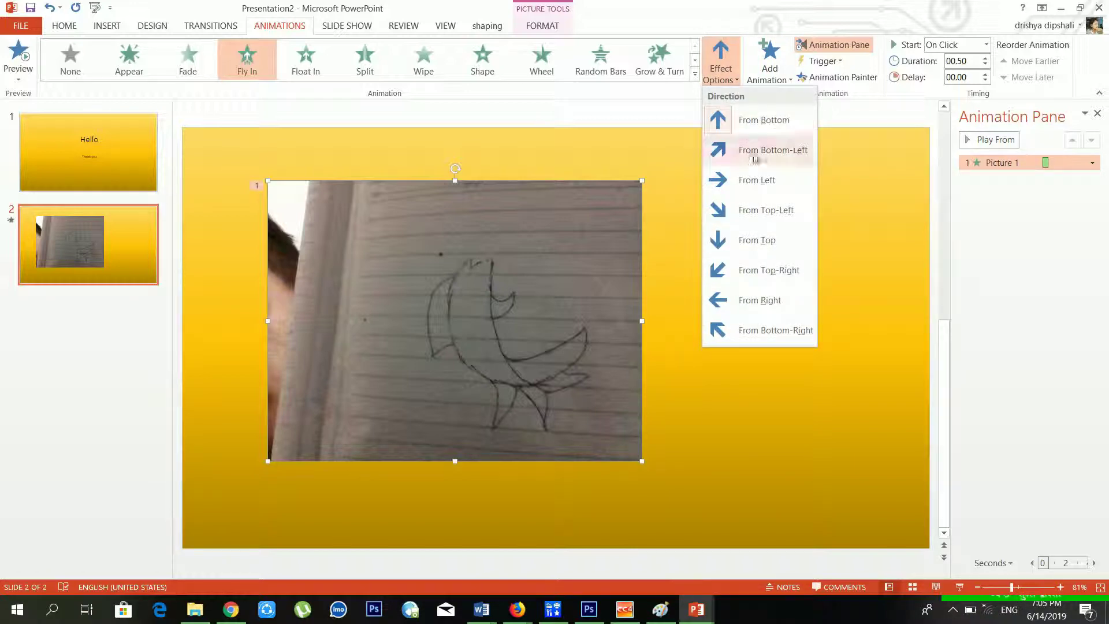
pyautogui.click(756, 240)
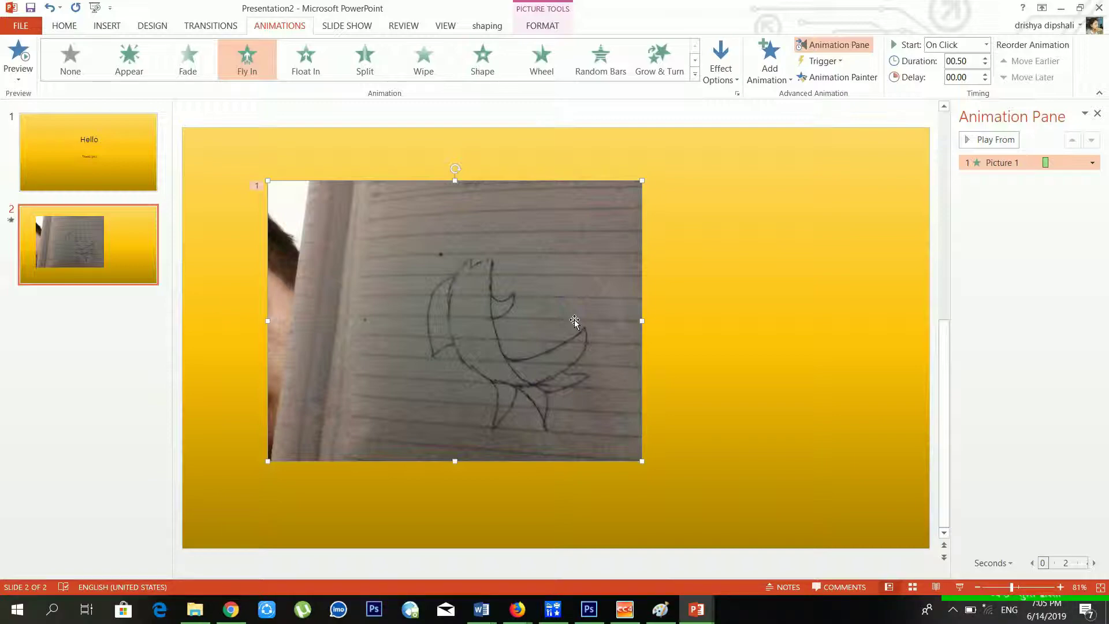
# Step: Run the slide show from the beginning and confirm the From Top direction
pyautogui.press('F5')
pyautogui.press('Right')
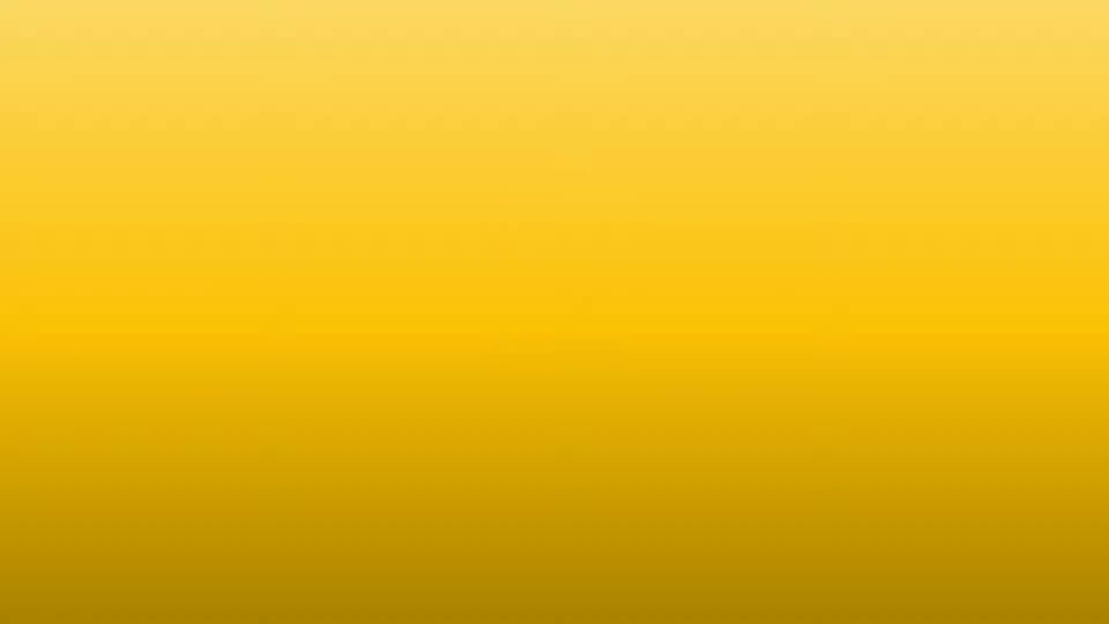
pyautogui.press('Right')
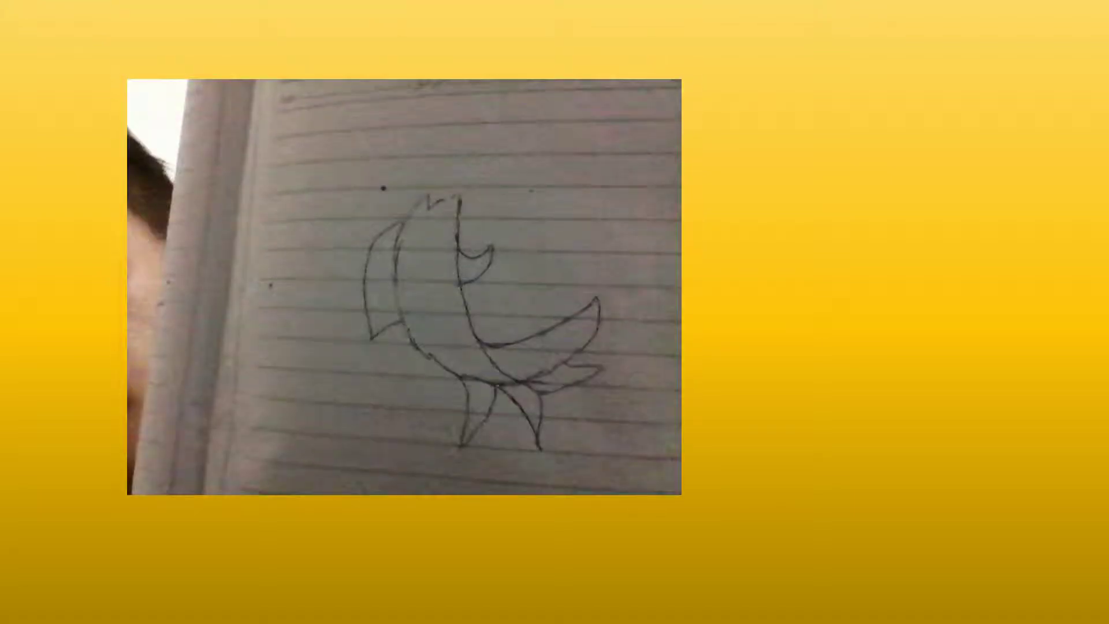
pyautogui.press('Escape')
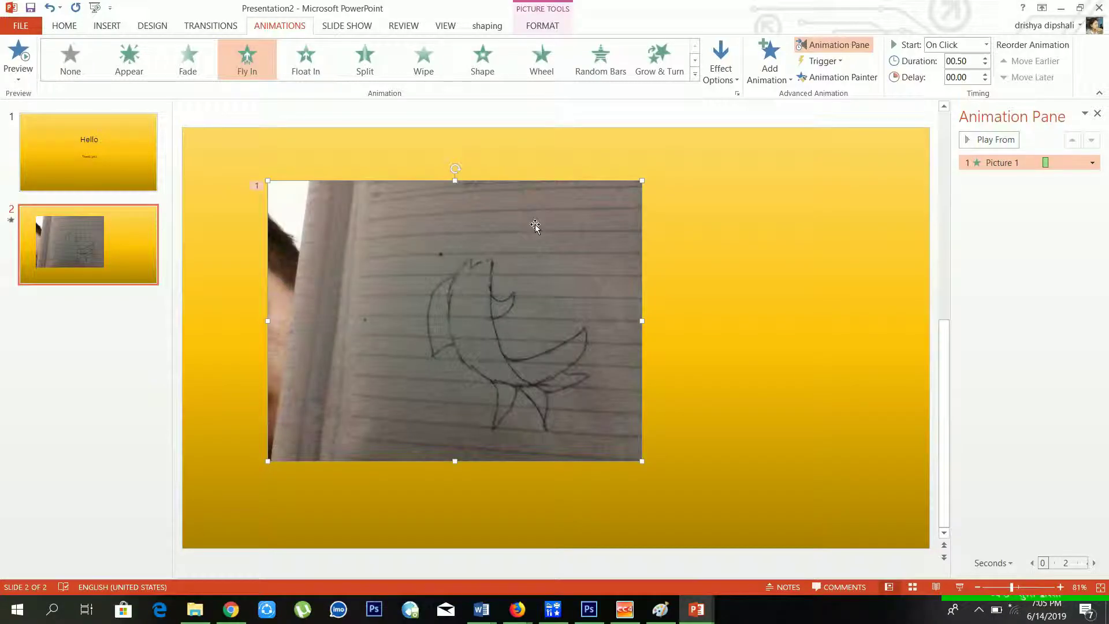
pyautogui.click(732, 75)
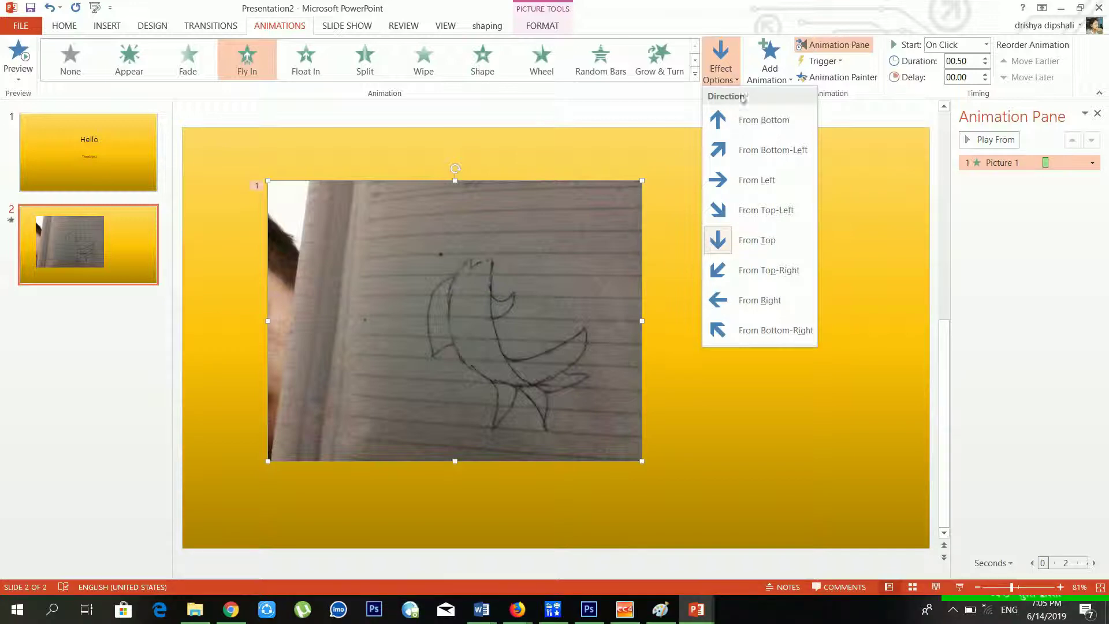
pyautogui.click(868, 109)
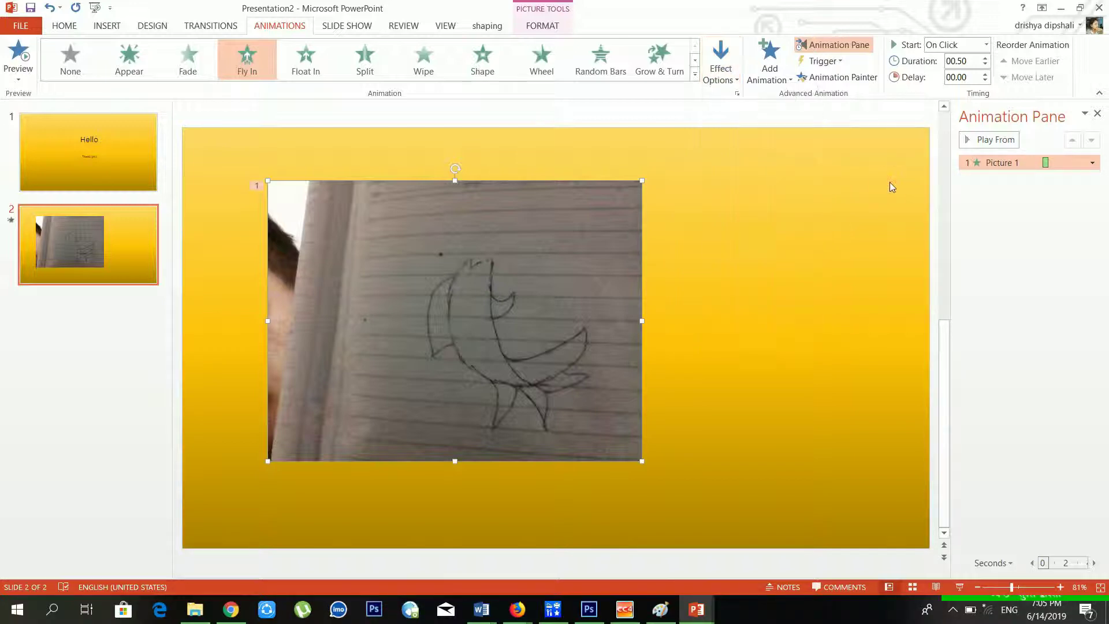
# Step: Set the Fly In trigger to On Click of Picture 1
pyautogui.click(849, 83)
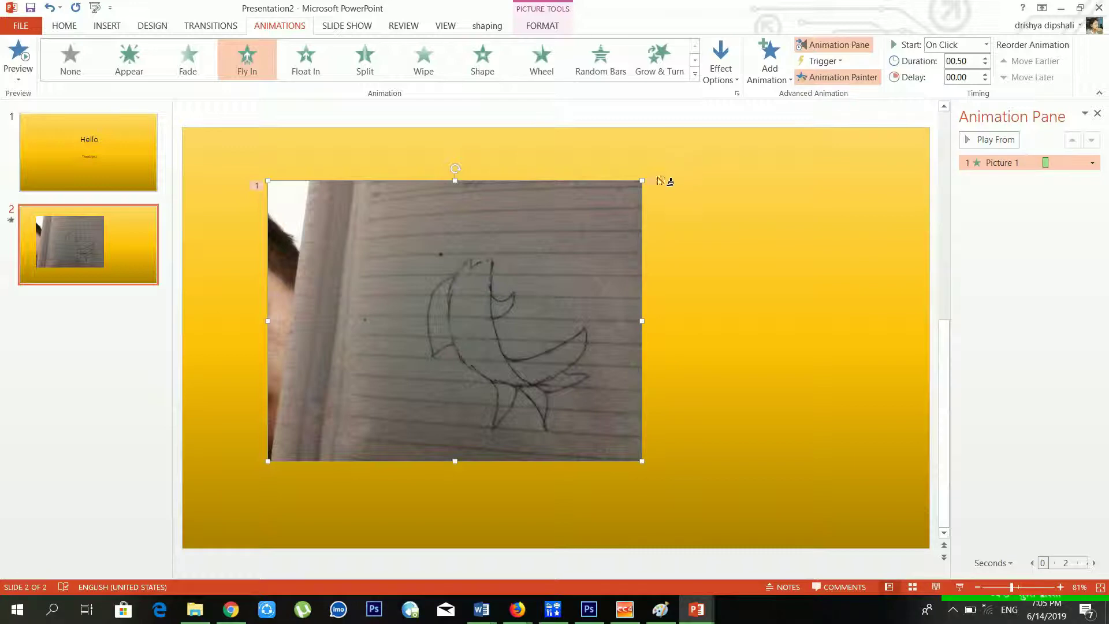
pyautogui.moveTo(679, 204); pyautogui.dragTo(741, 275)
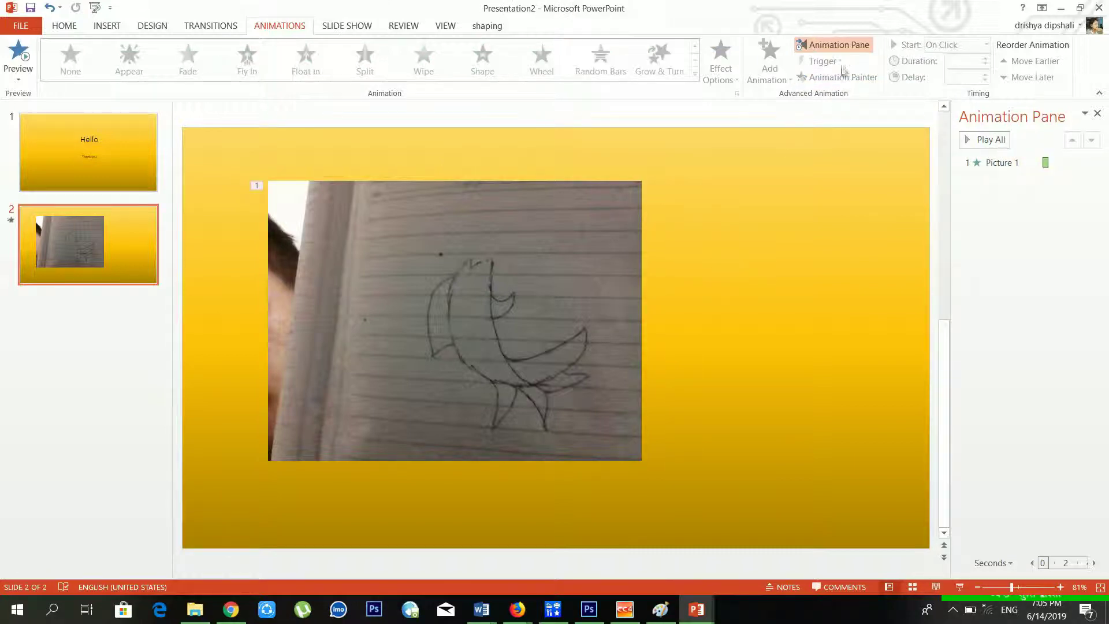
pyautogui.click(824, 61)
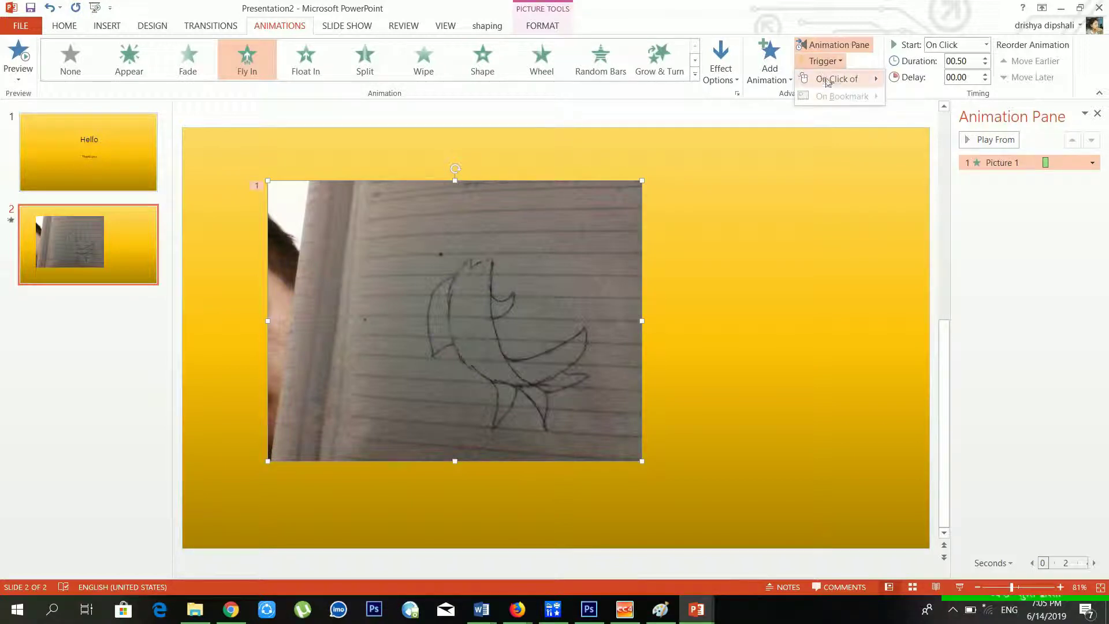
pyautogui.moveTo(832, 88)
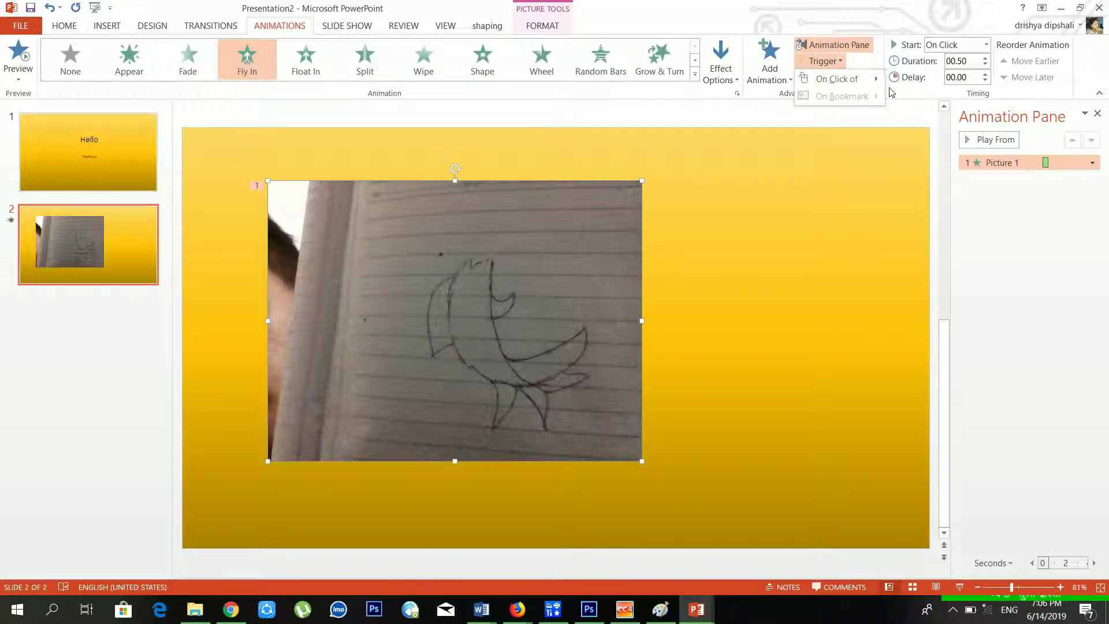
pyautogui.moveTo(866, 79)
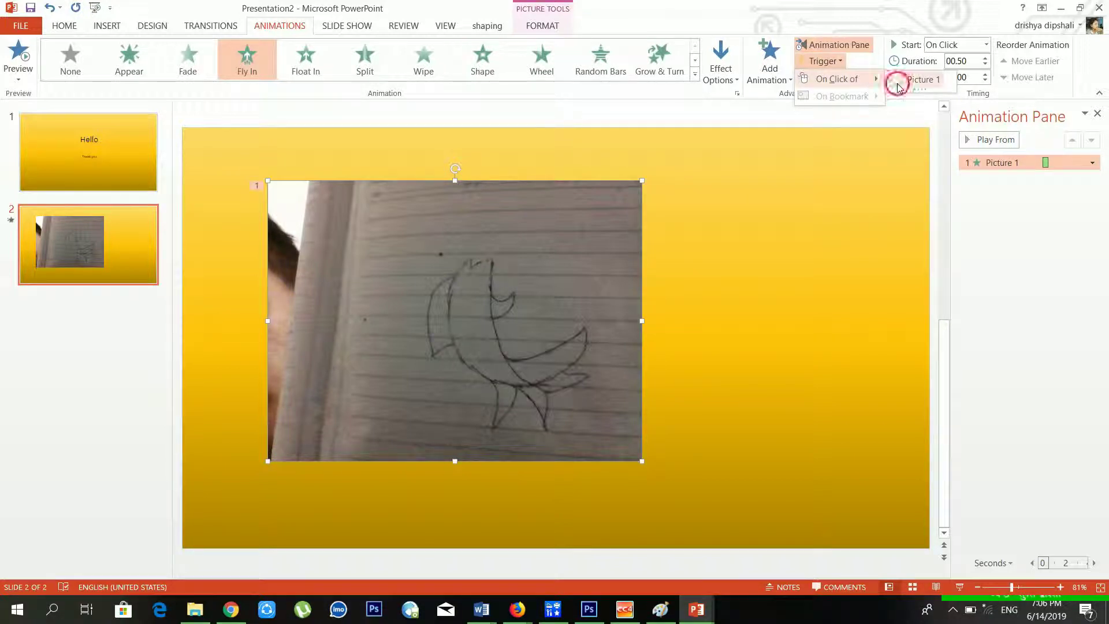
pyautogui.click(901, 80)
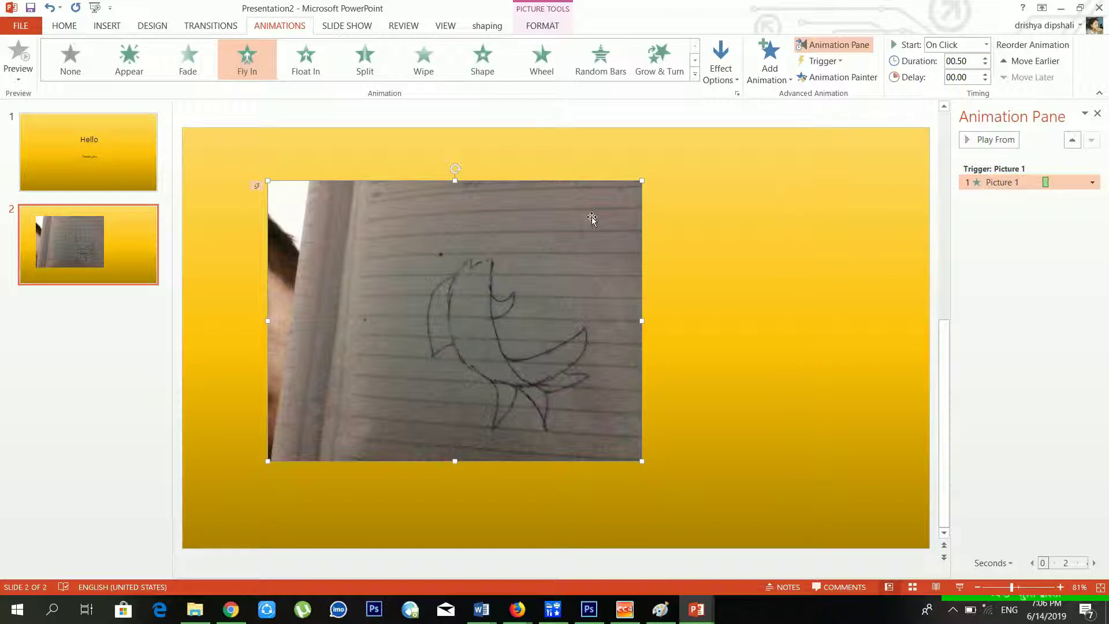
# Step: Shift the picture slightly to the right on the slide
pyautogui.moveTo(595, 216); pyautogui.dragTo(646, 220)
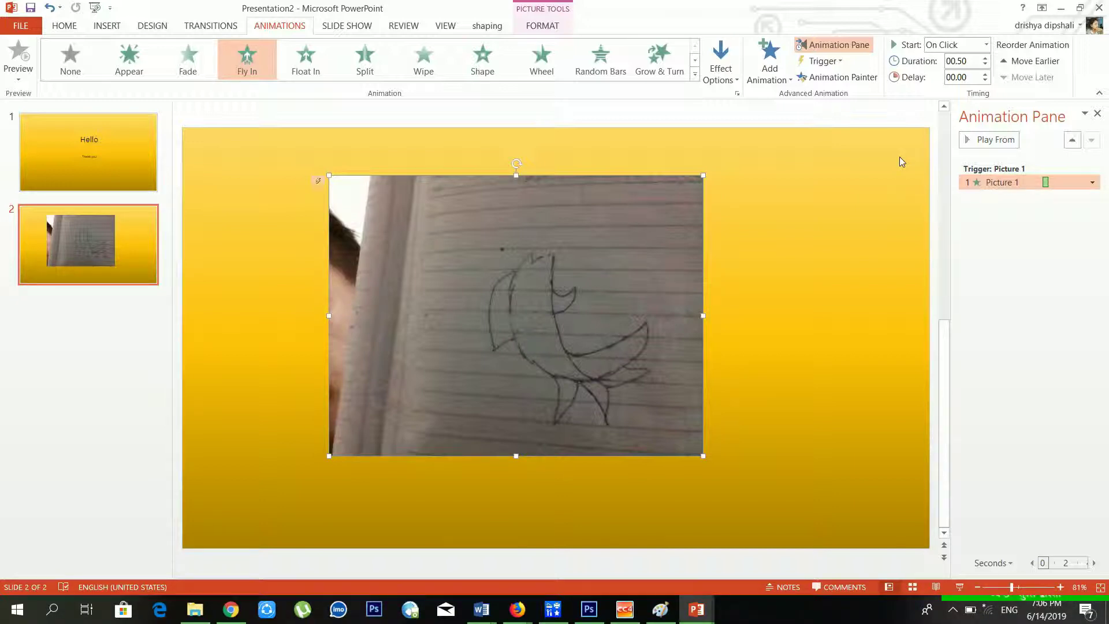
pyautogui.click(769, 68)
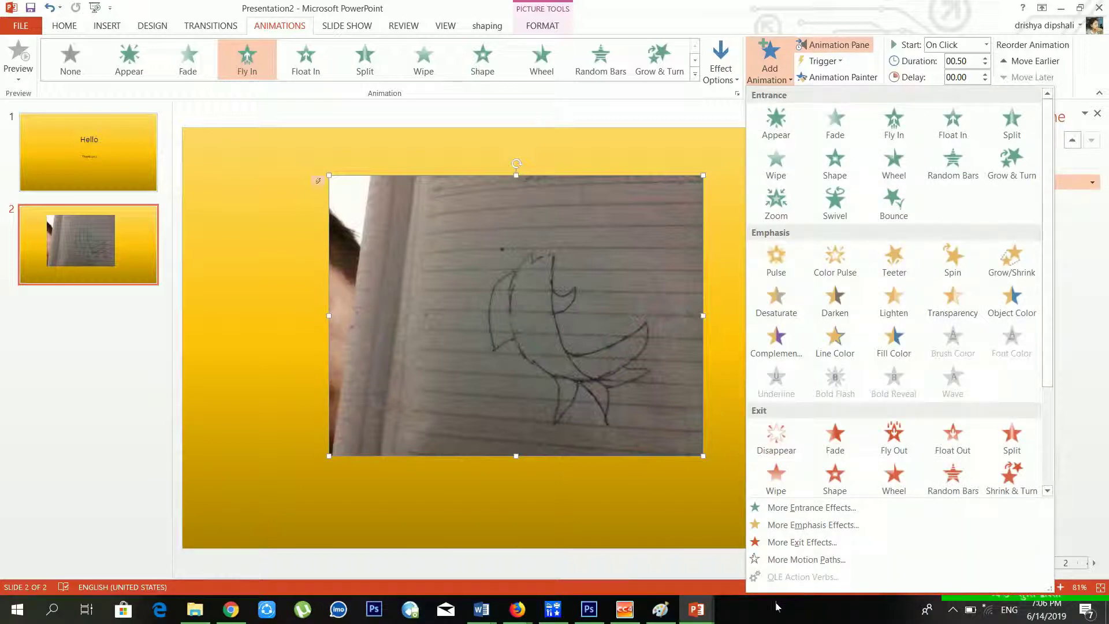
pyautogui.click(631, 418)
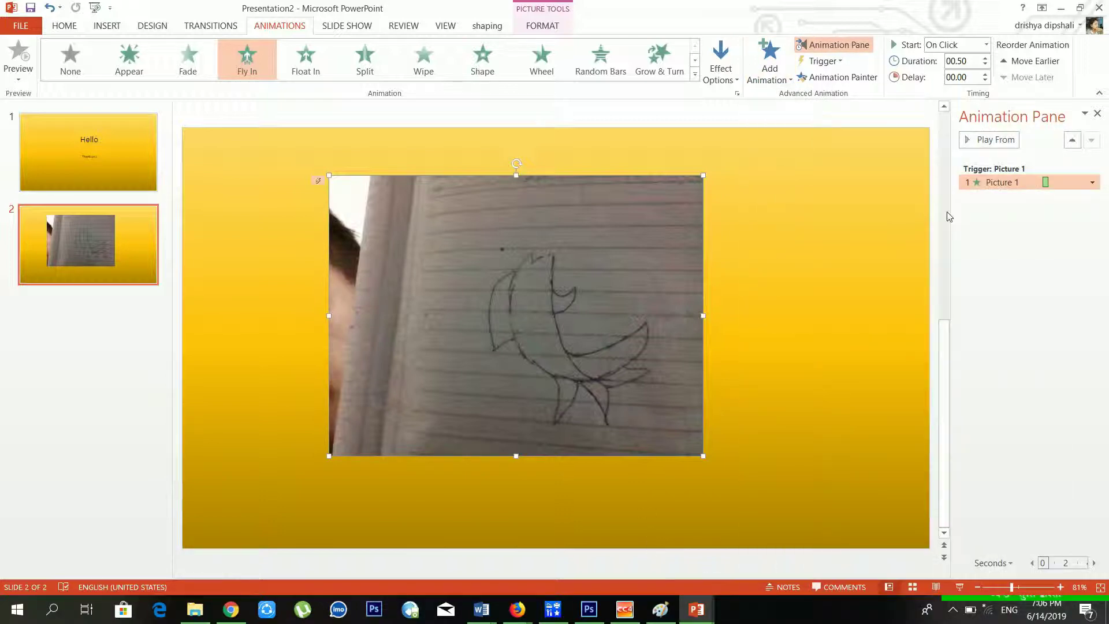
# Step: Remove Picture 1's Fly In effect and open More Motion Paths for the picture
pyautogui.click(1092, 182)
pyautogui.click(1047, 293)
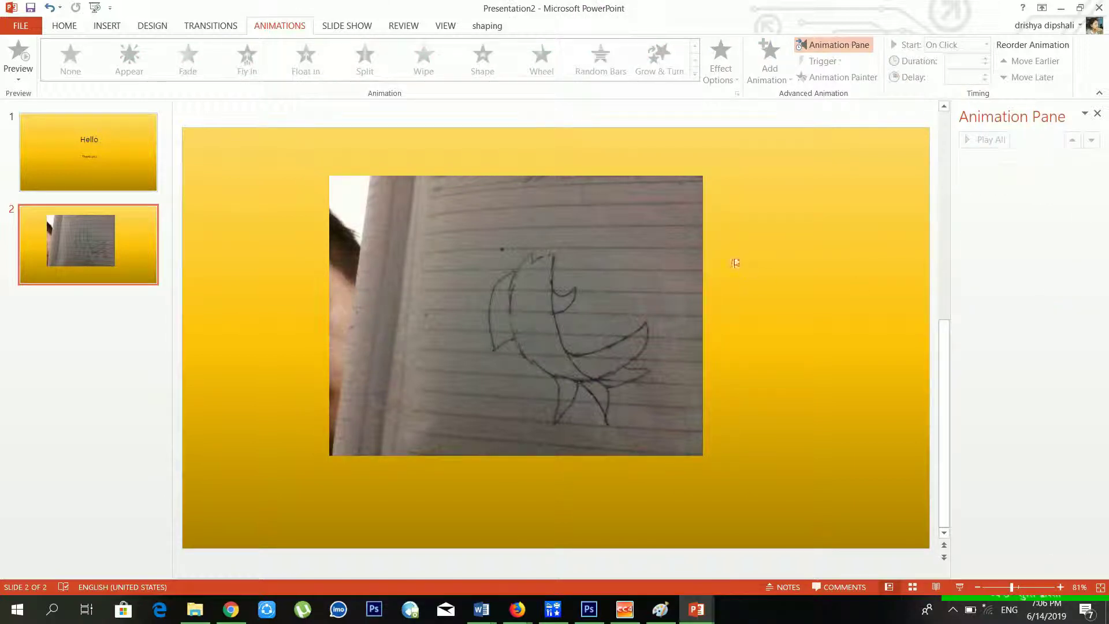
pyautogui.click(635, 263)
pyautogui.click(779, 81)
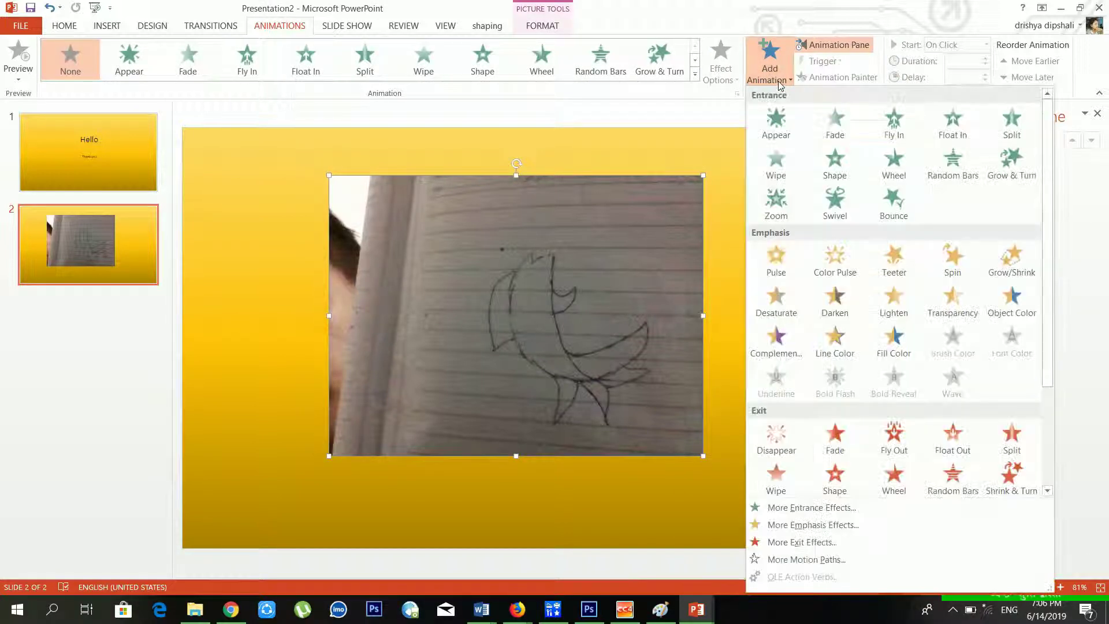
pyautogui.click(798, 559)
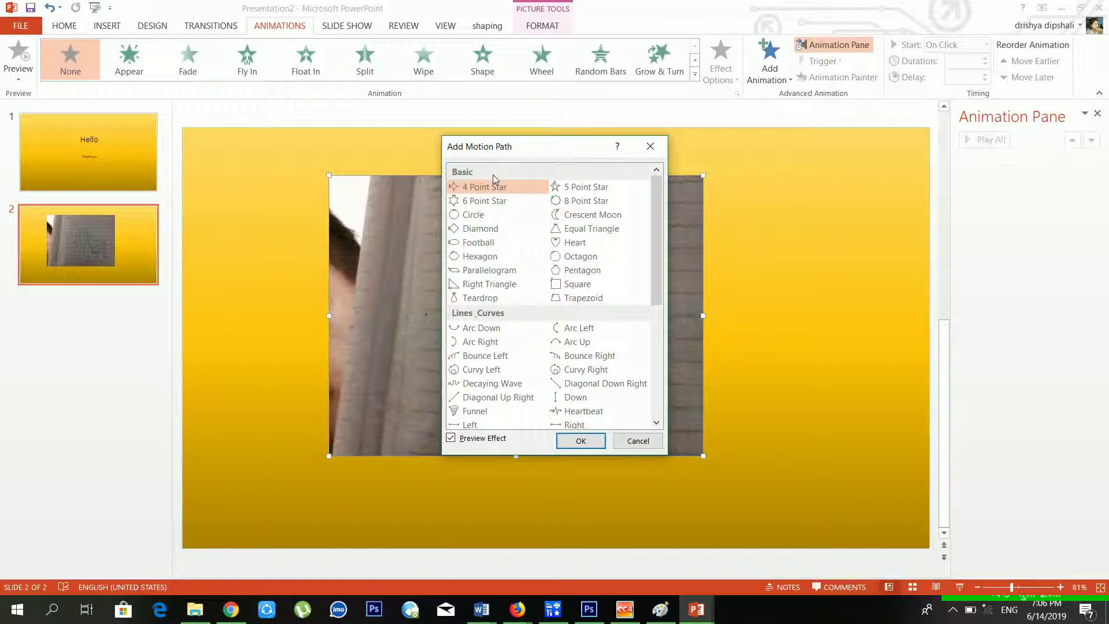
# Step: Preview the Right Triangle, Parallelogram, Pentagon, Heart and Octagon motion paths
pyautogui.scroll(-2, 526, 316)
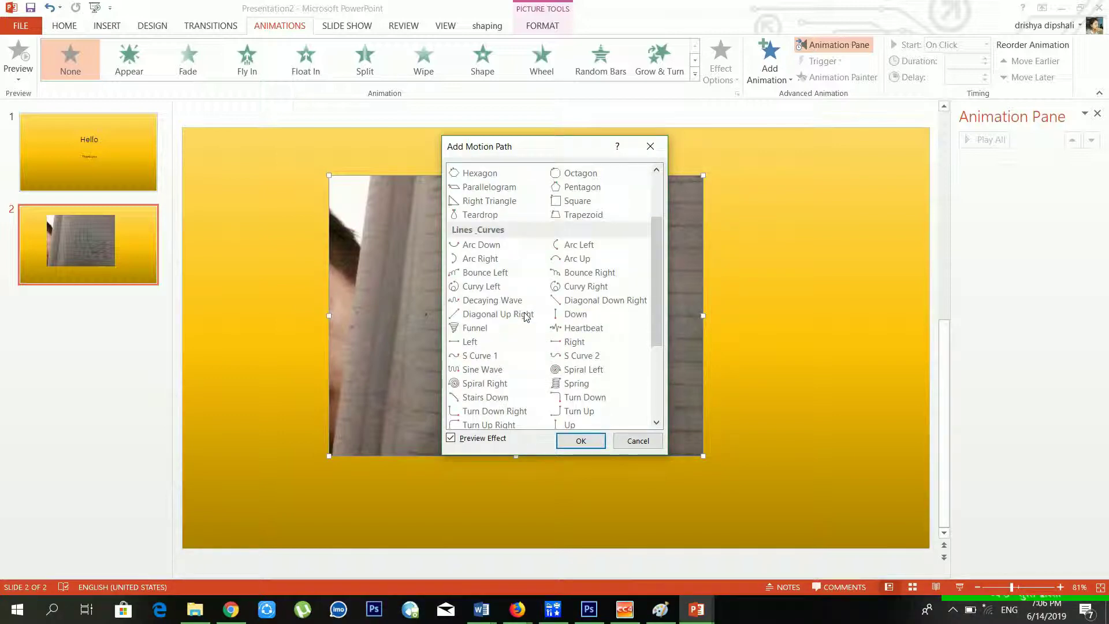
pyautogui.scroll(-2, 525, 316)
pyautogui.scroll(-2, 508, 369)
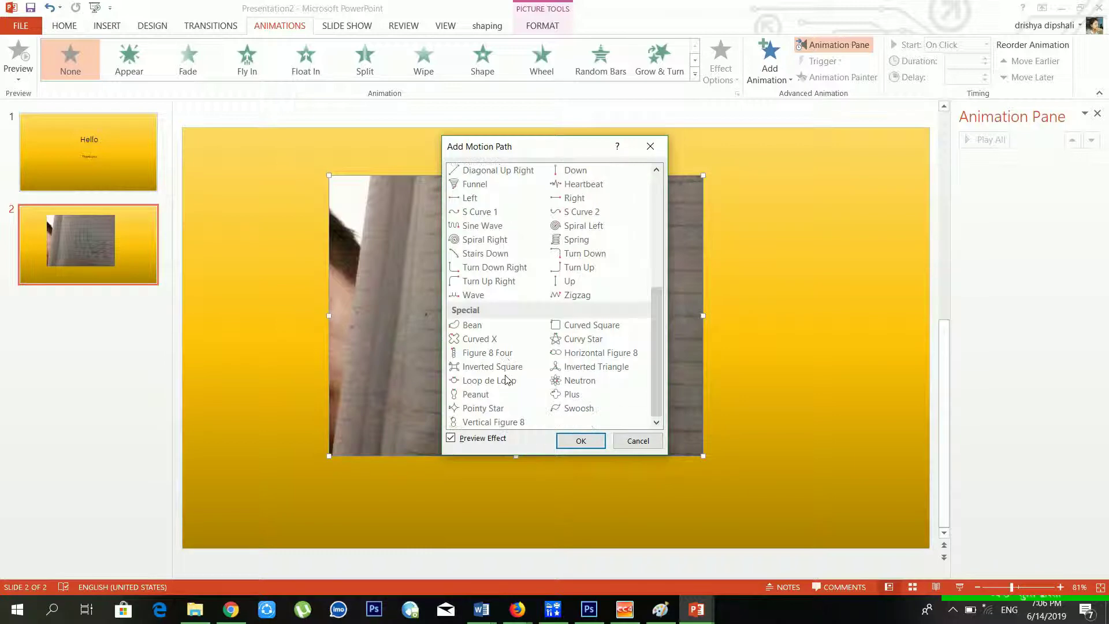
pyautogui.scroll(4, 511, 352)
pyautogui.scroll(-4, 513, 347)
pyautogui.scroll(4, 513, 347)
pyautogui.click(512, 263)
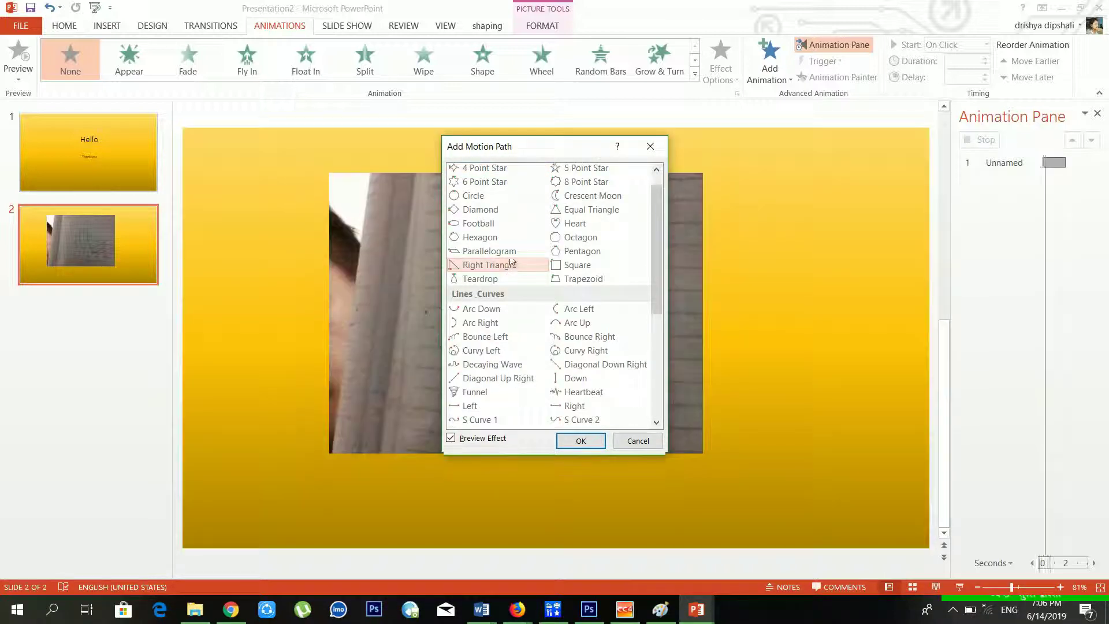
pyautogui.click(508, 251)
pyautogui.click(576, 250)
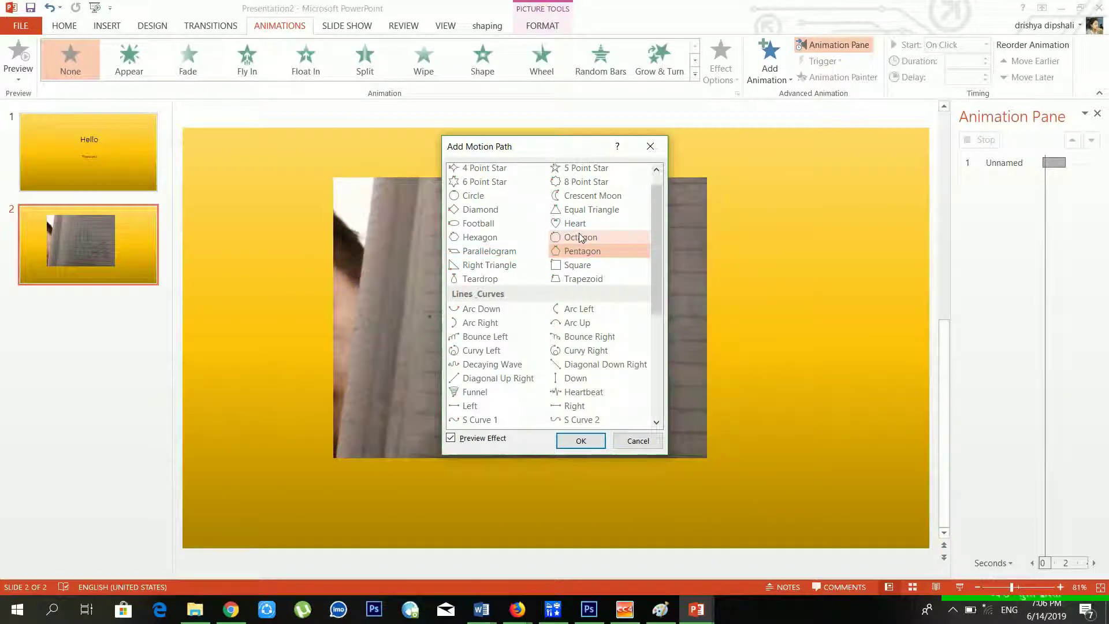
pyautogui.click(577, 223)
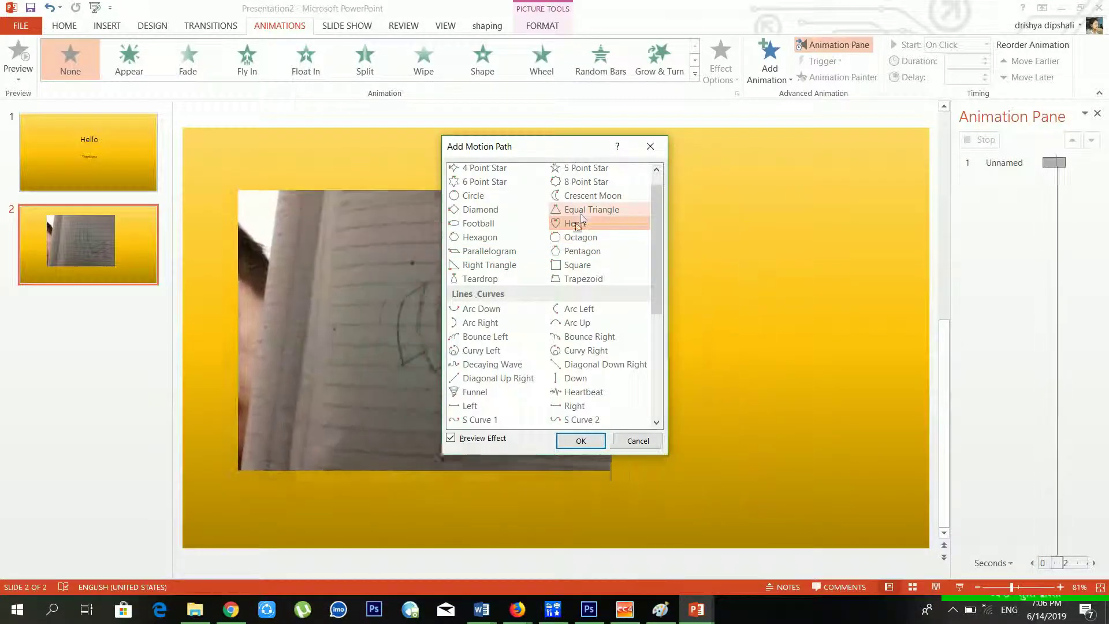
pyautogui.click(591, 238)
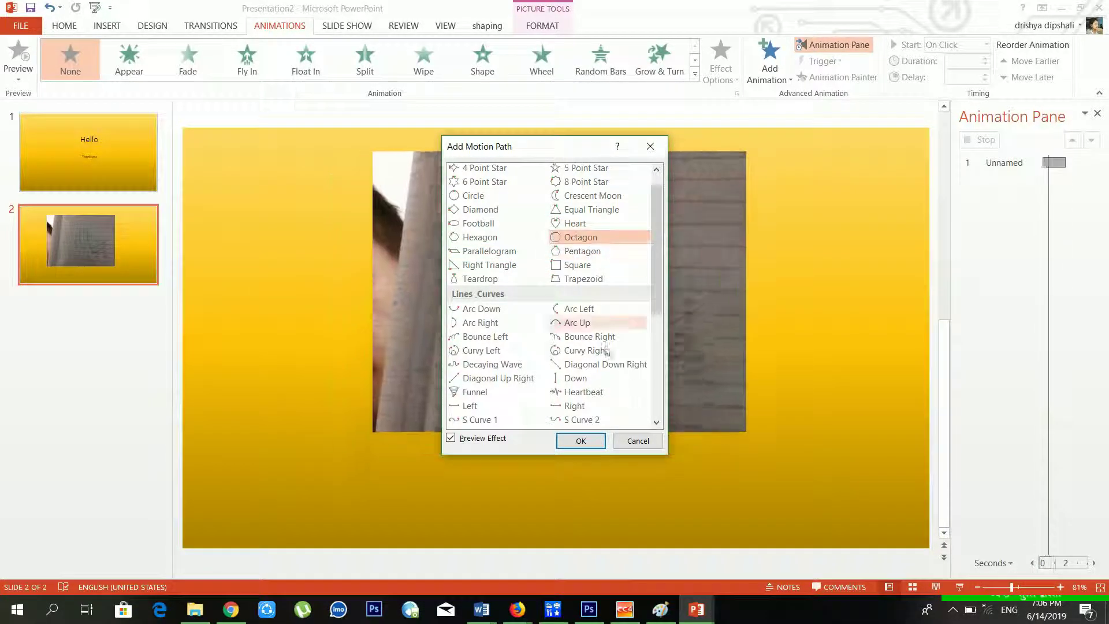
# Step: Preview the Down and Right paths, then apply the Wave motion path
pyautogui.click(598, 379)
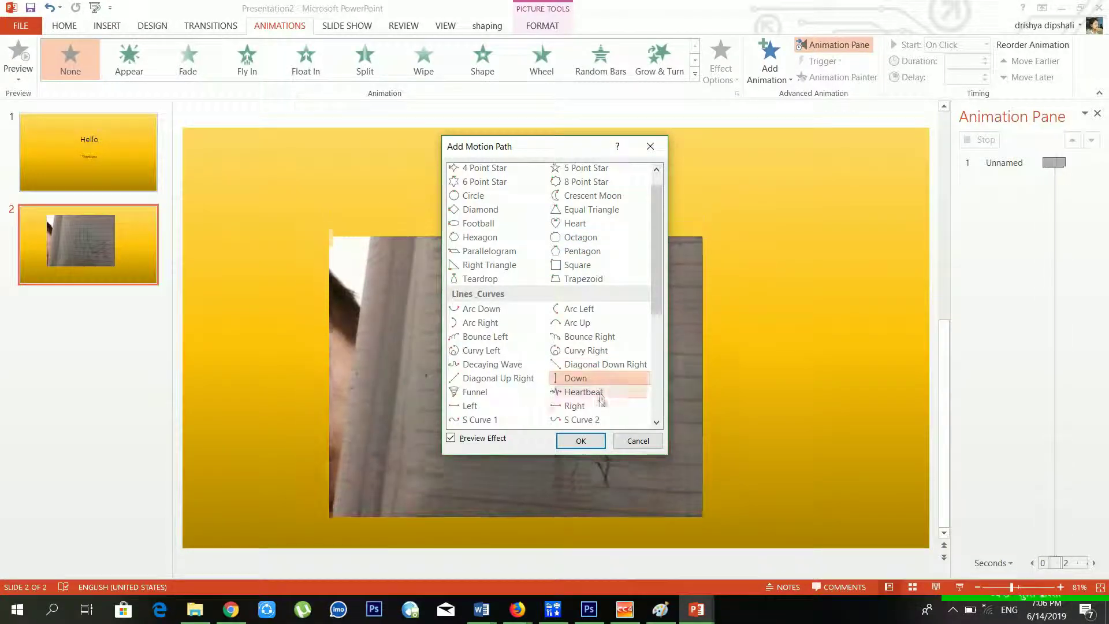
pyautogui.click(594, 407)
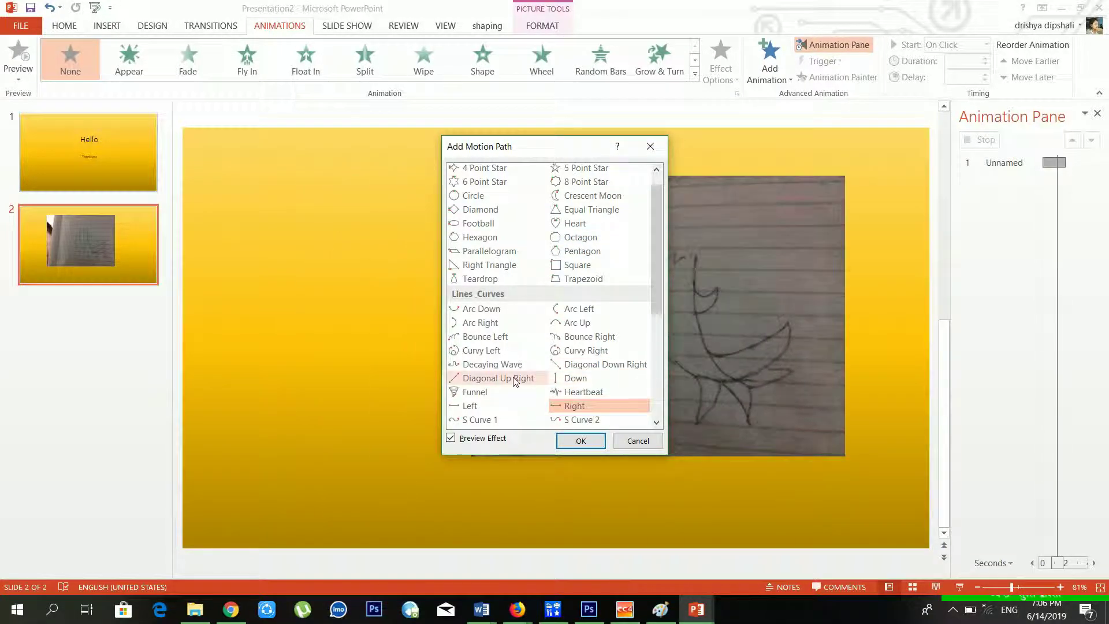
pyautogui.scroll(-3, 514, 383)
pyautogui.click(504, 379)
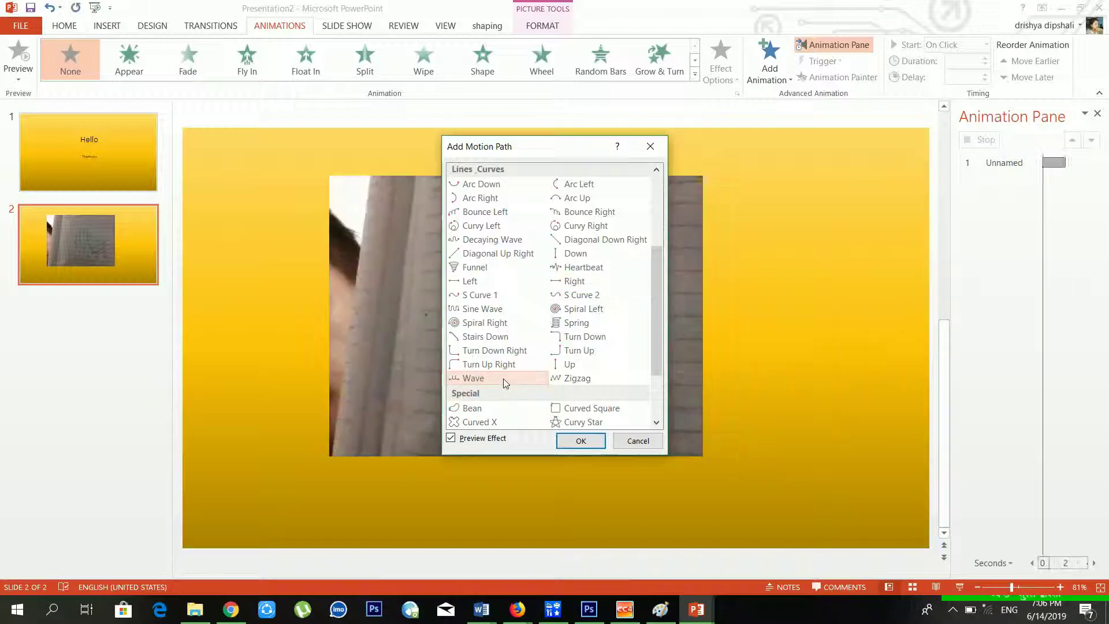
pyautogui.click(583, 441)
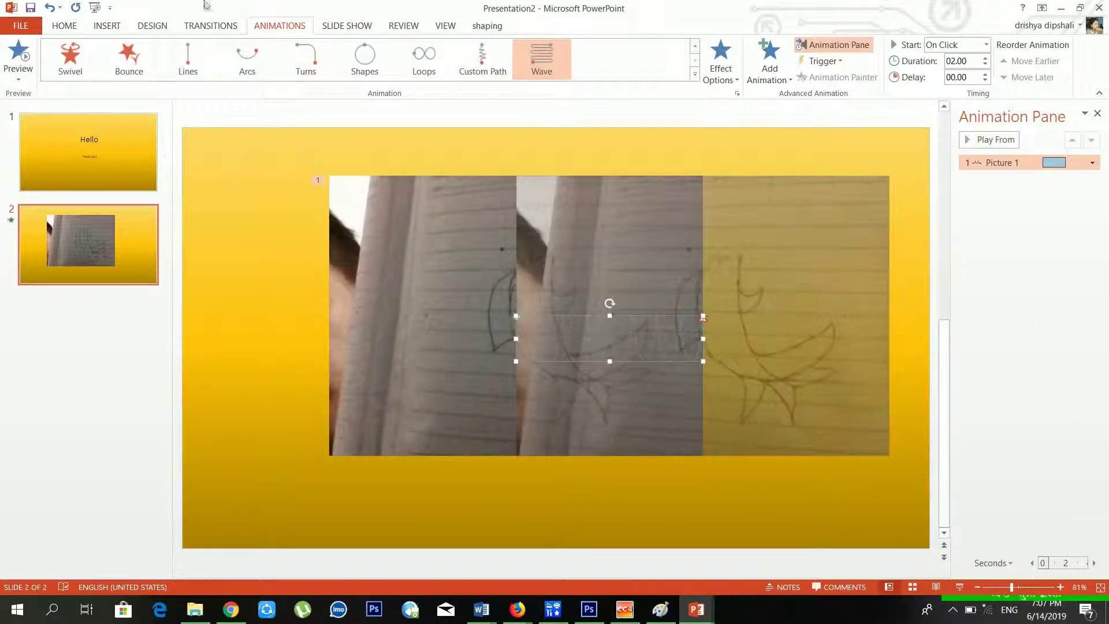
pyautogui.click(355, 26)
pyautogui.click(89, 67)
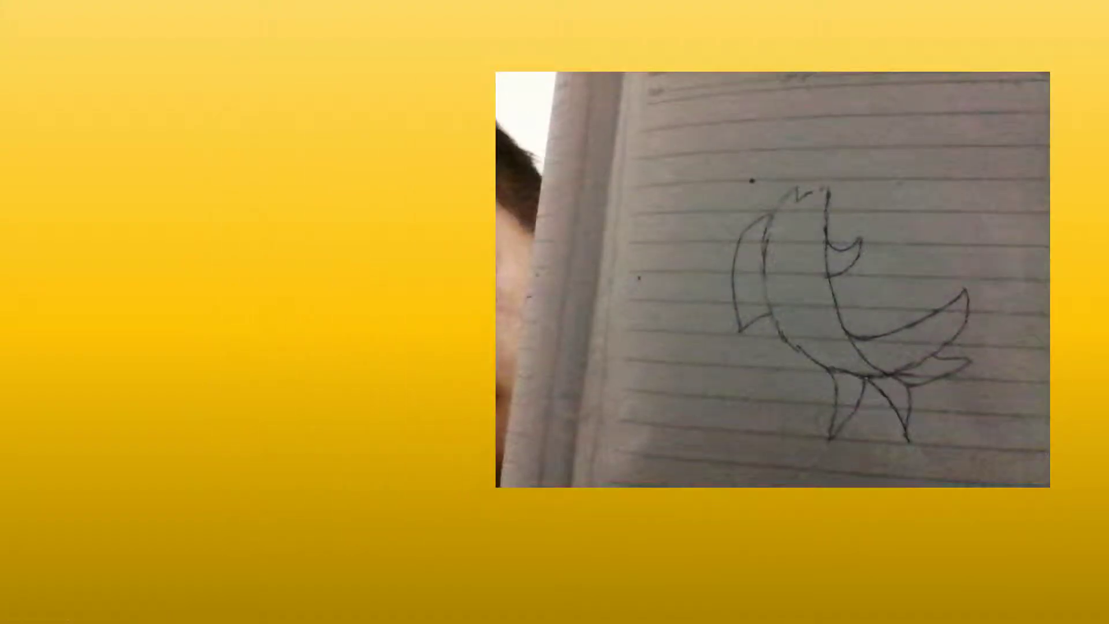
pyautogui.press('Escape')
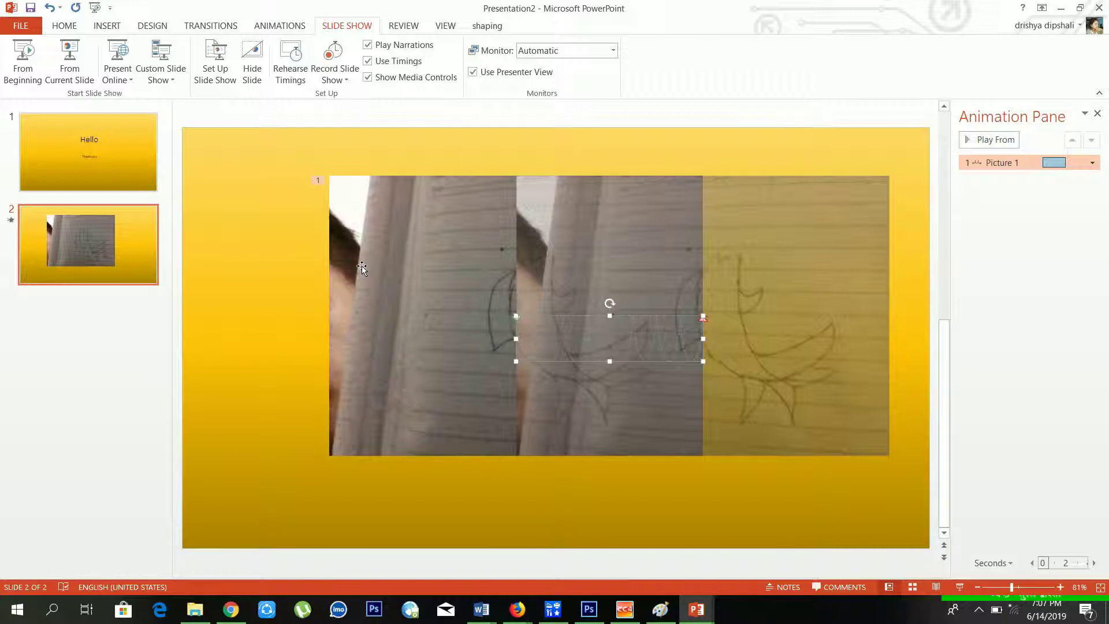
pyautogui.click(321, 150)
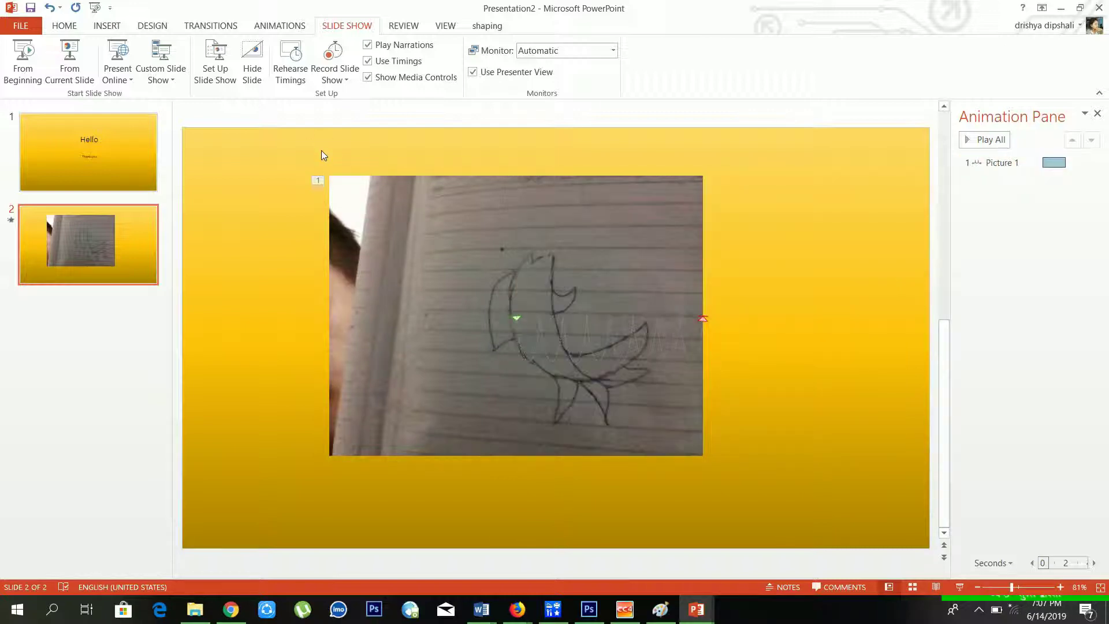
pyautogui.click(265, 34)
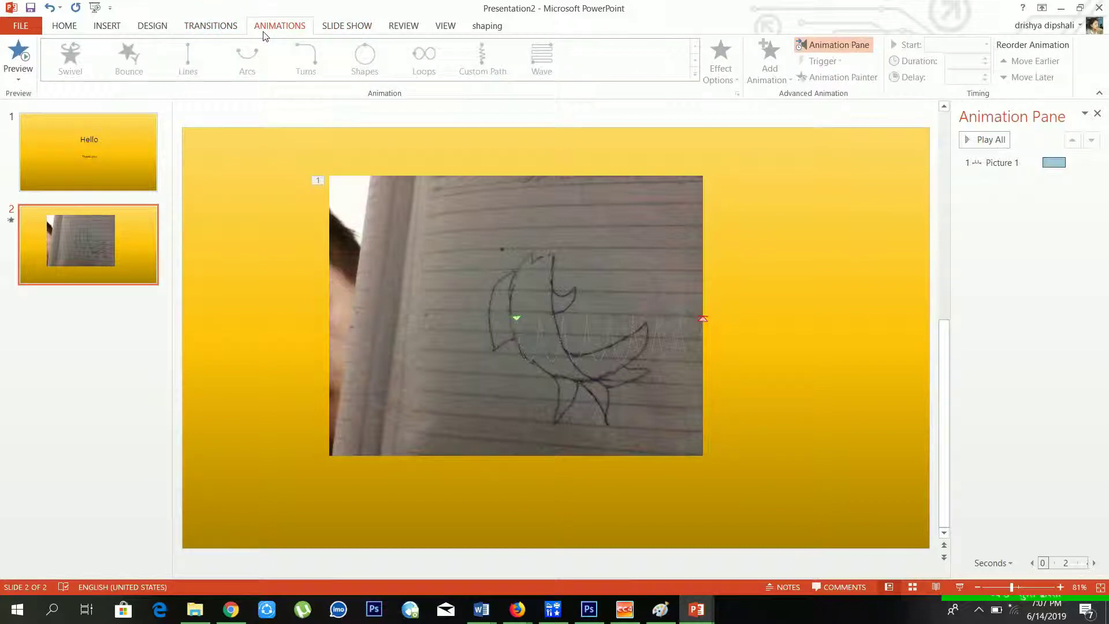
# Step: Select the notebook-sketch picture on slide 2 and bring up the Add Animation effects gallery
pyautogui.click(684, 225)
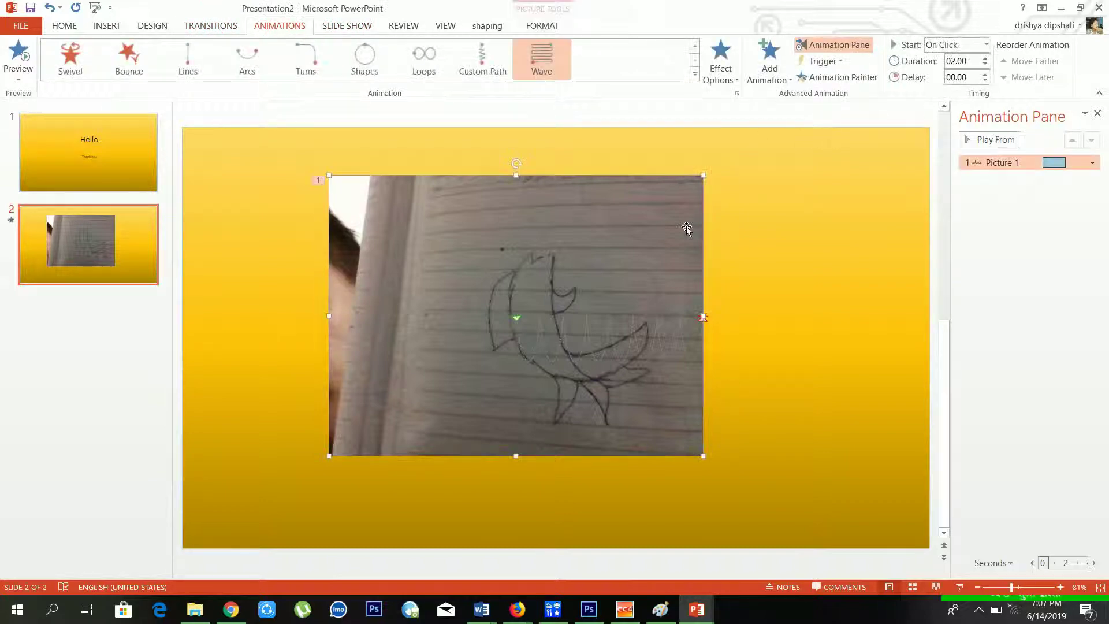
pyautogui.click(771, 78)
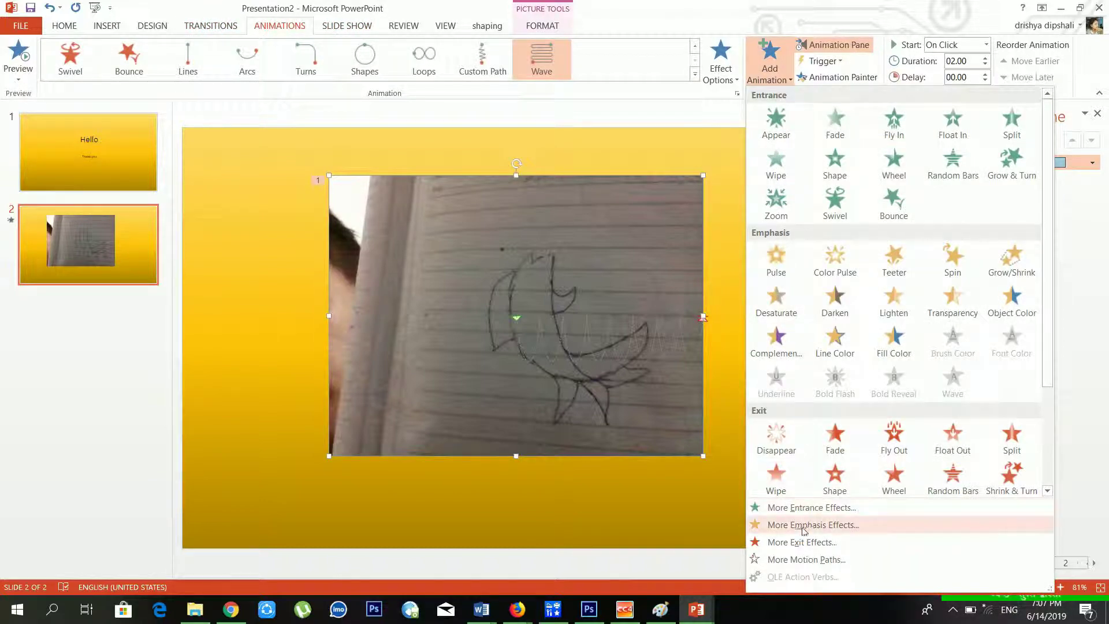